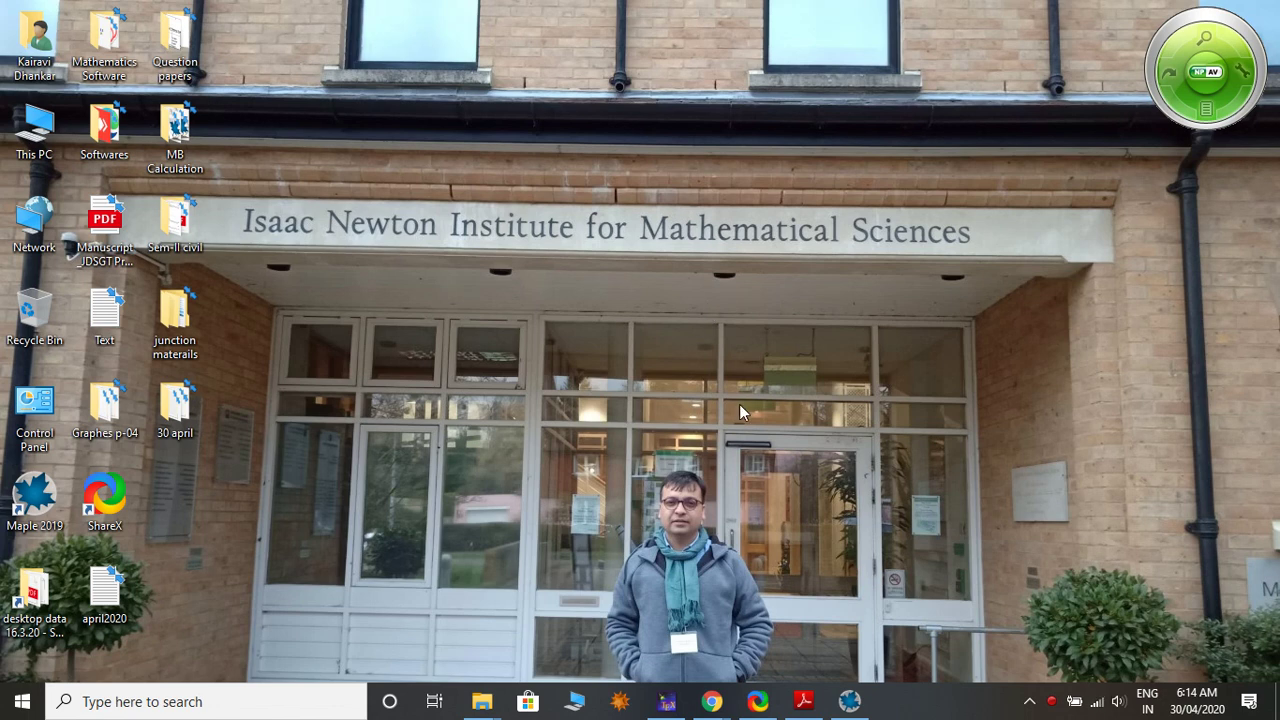
# - Switch to Chrome, open the Maplesoft website through a Google search for "maple", and dismiss its Covid-19 notice
pyautogui.moveTo(712, 701)
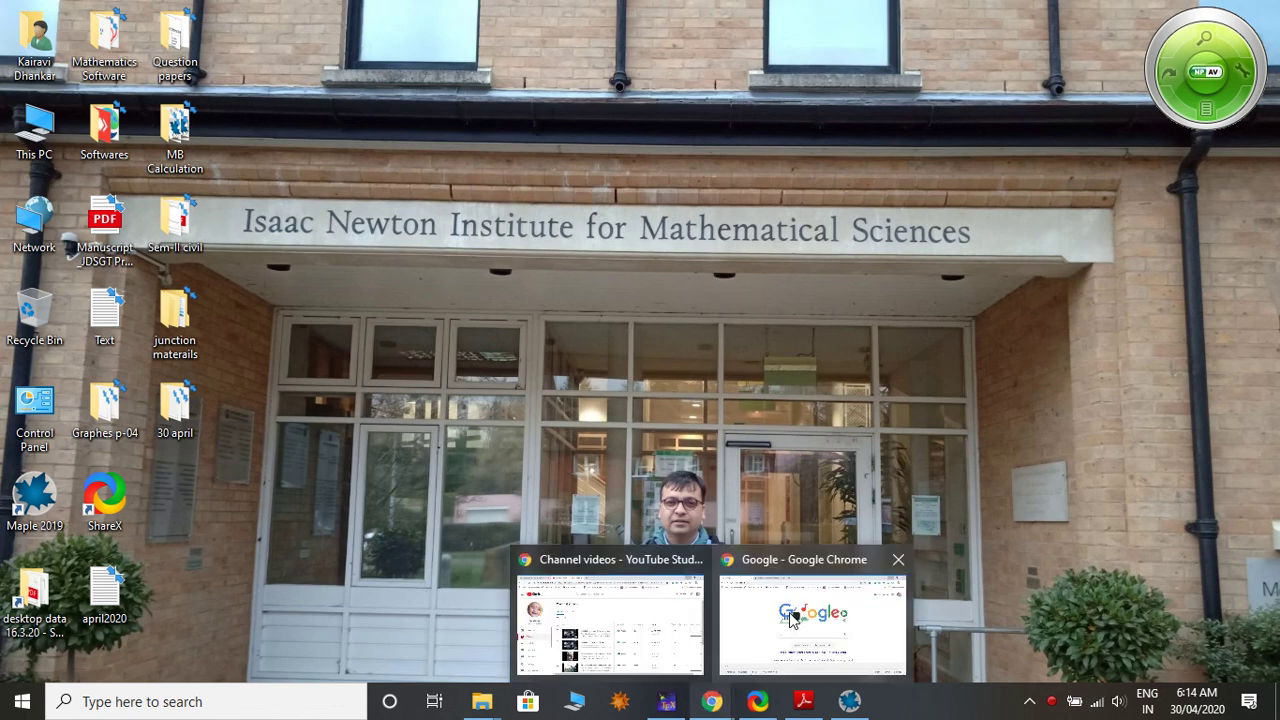
pyautogui.click(789, 612)
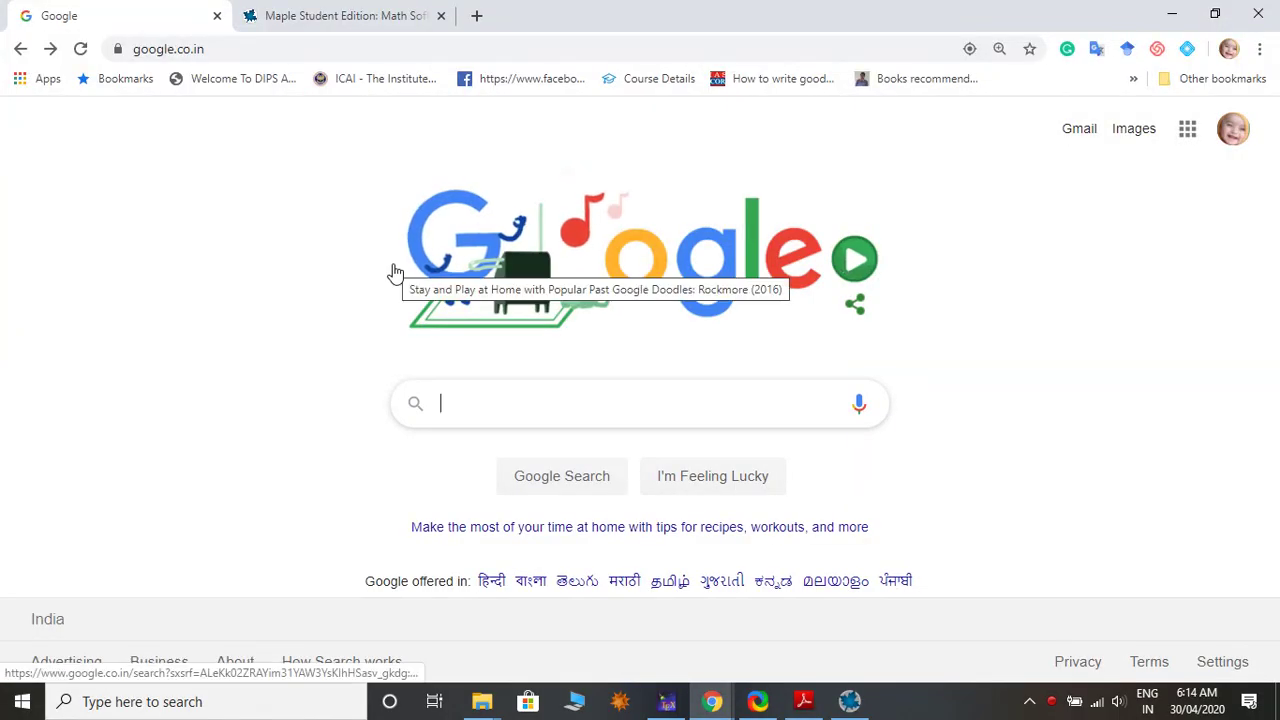
pyautogui.write('maple')
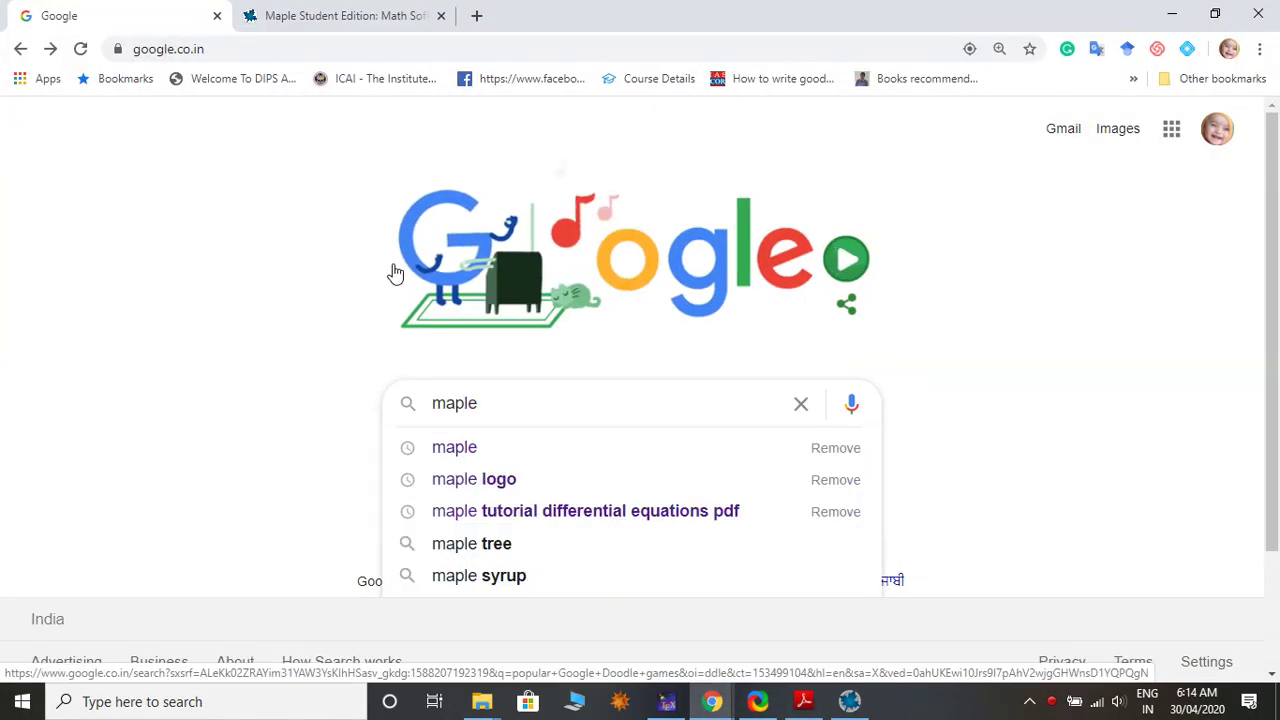
pyautogui.press('Return')
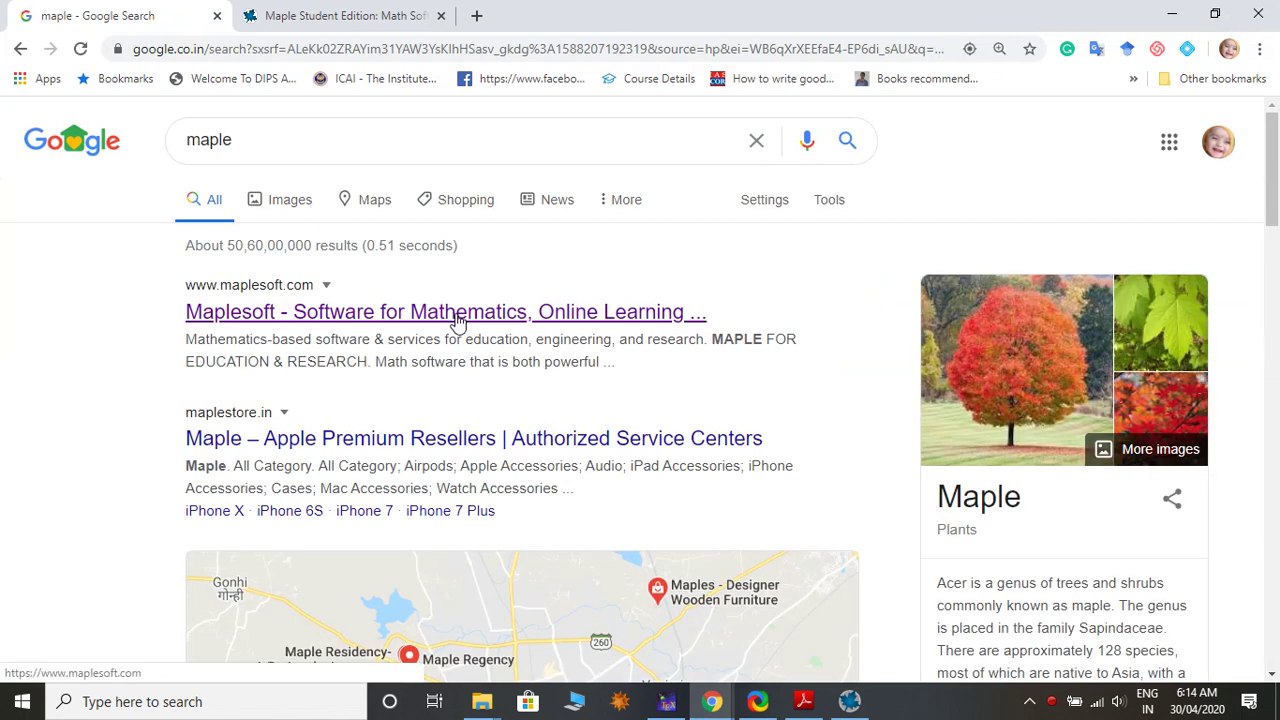
pyautogui.click(457, 320)
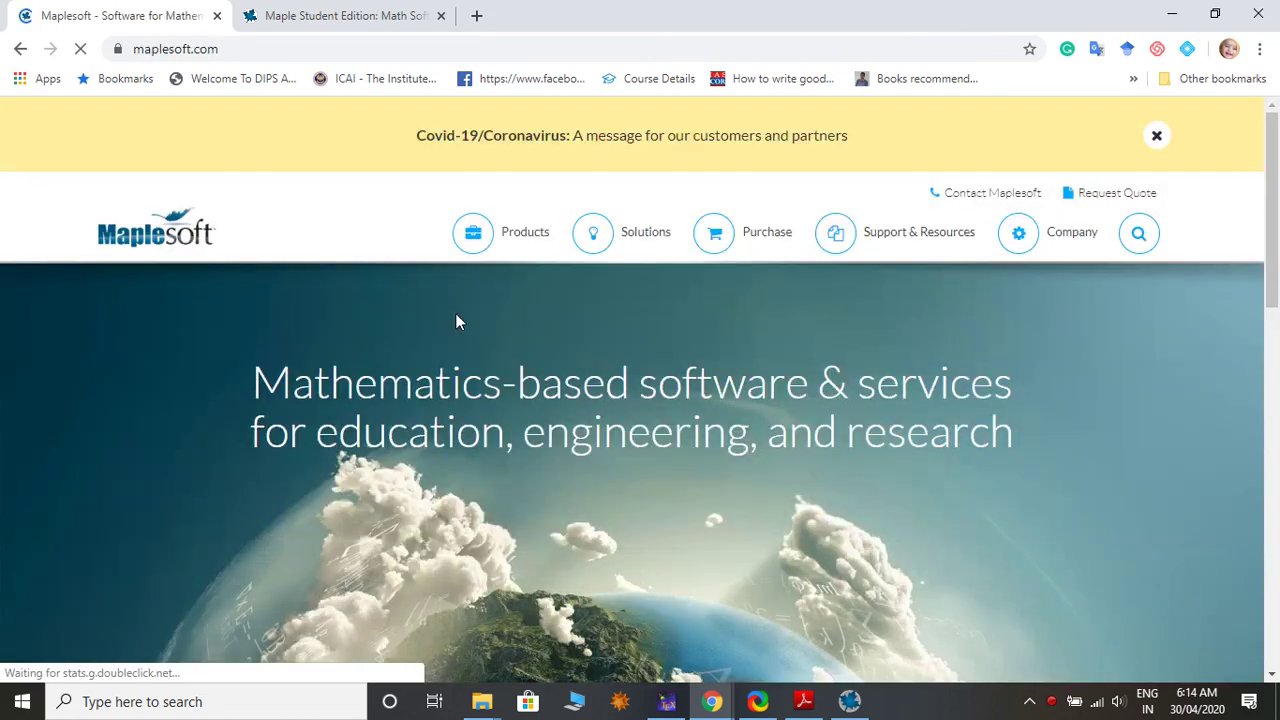
pyautogui.click(1161, 141)
# - Examine the Maple Student Edition page, including the reasons to use Maple, the free student download offer and the section on improving grades
pyautogui.scroll(-4, 1122, 274)
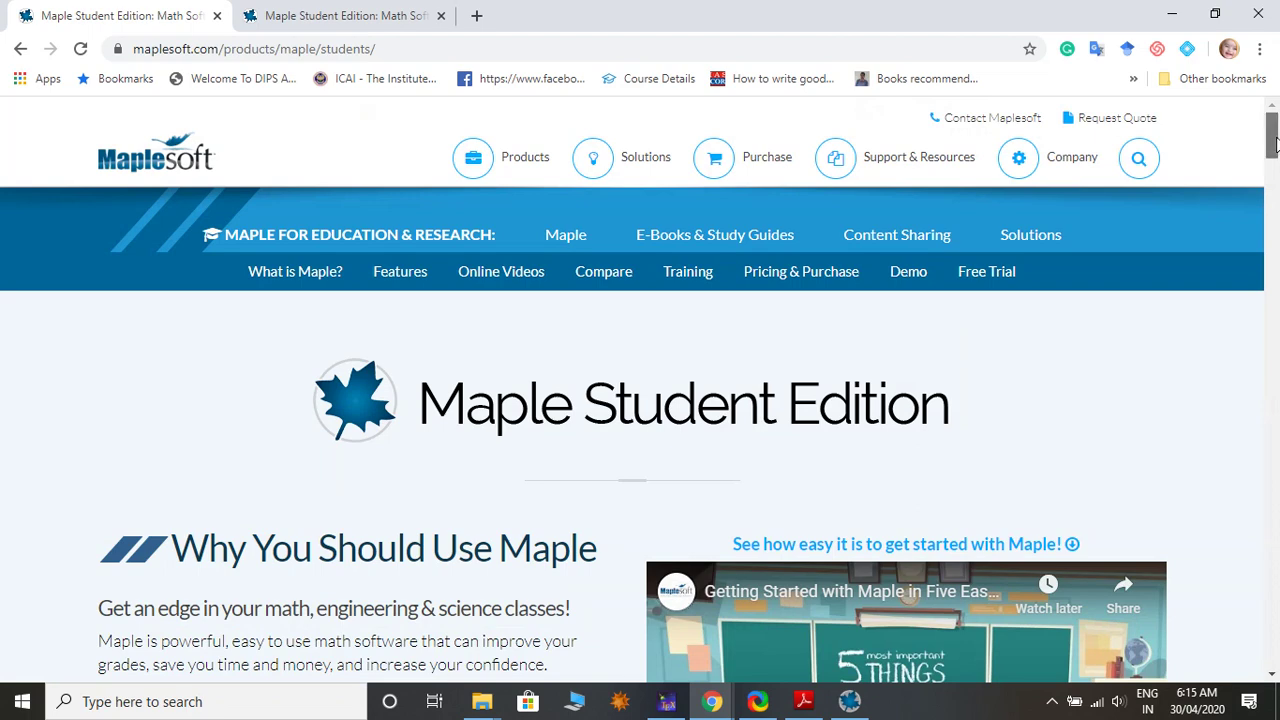
pyautogui.moveTo(1274, 146); pyautogui.dragTo(1274, 170)
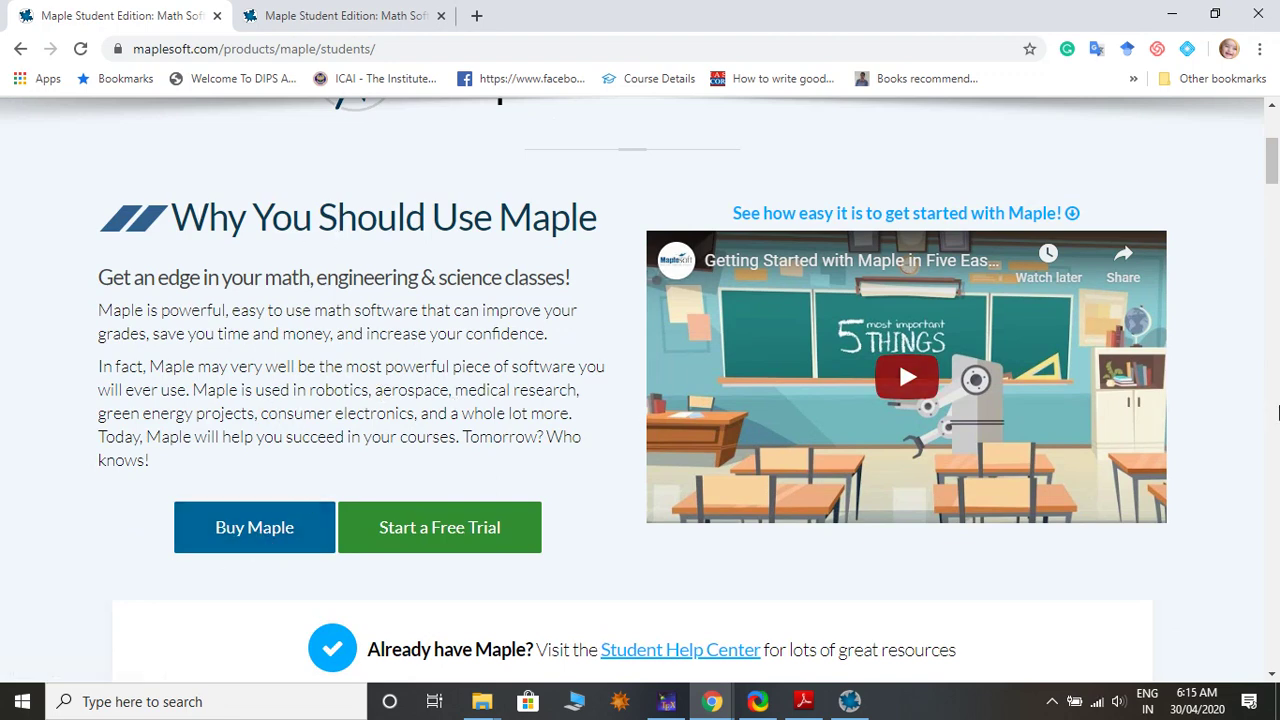
pyautogui.scroll(-1, 1273, 175)
pyautogui.moveTo(1273, 178); pyautogui.dragTo(1273, 201)
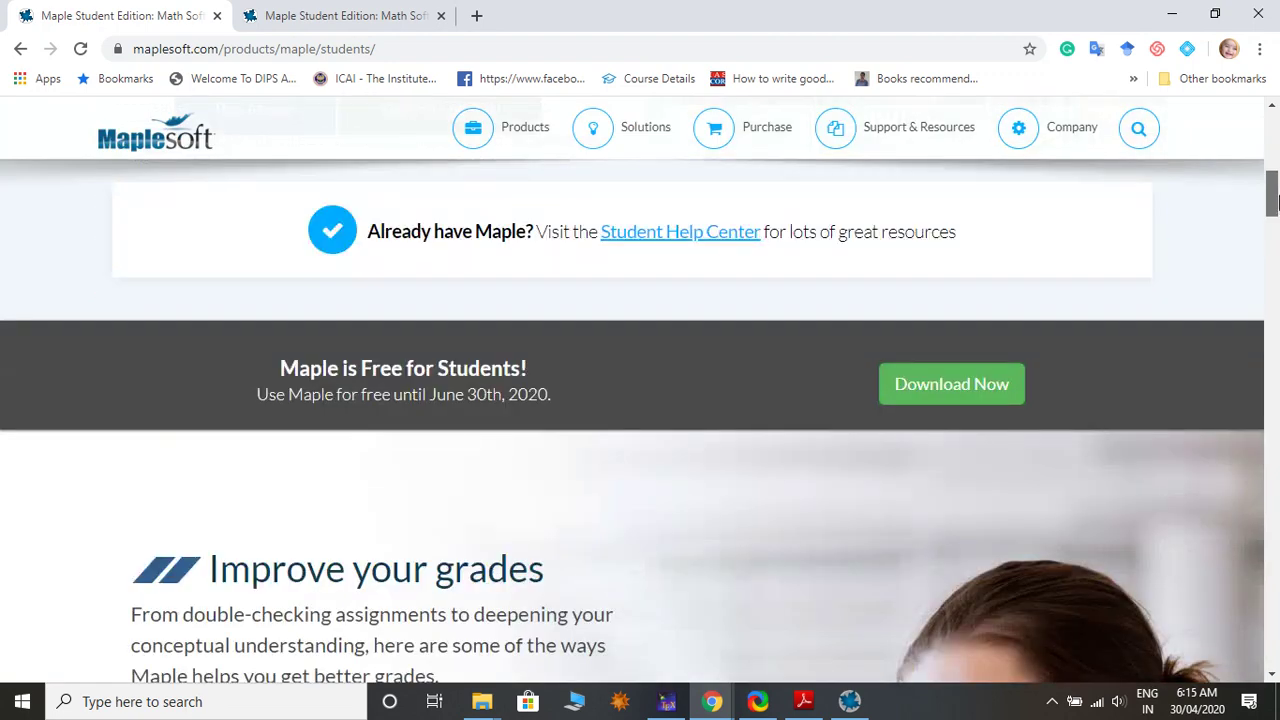
pyautogui.scroll(3, 898, 179)
pyautogui.scroll(-1, 898, 179)
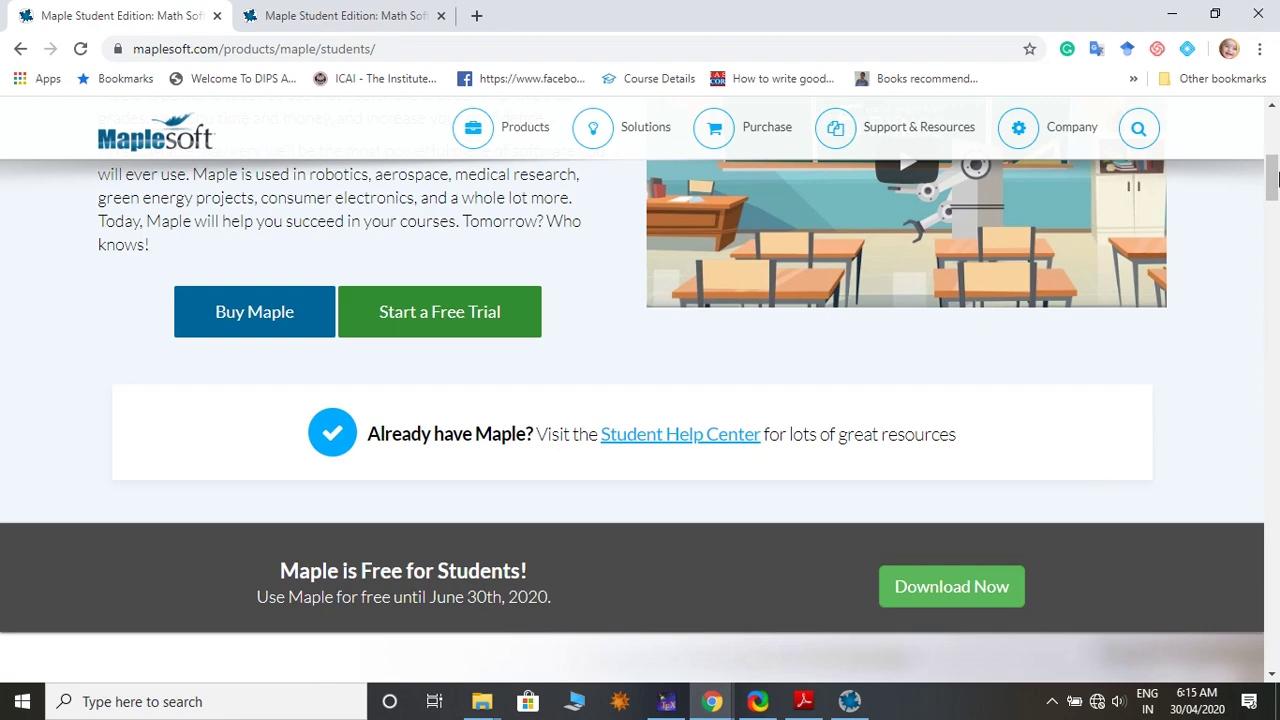
pyautogui.moveTo(1274, 178); pyautogui.dragTo(1276, 250)
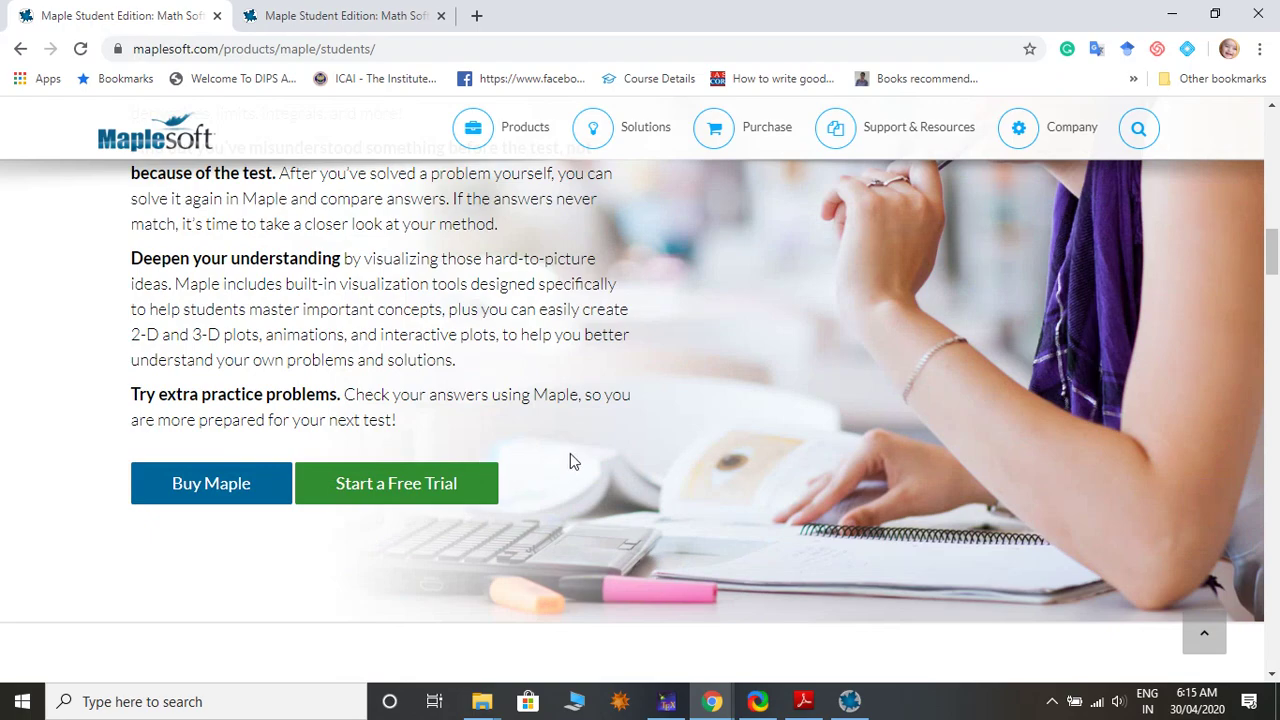
pyautogui.moveTo(1272, 248); pyautogui.dragTo(1276, 158)
# - Minimize the browser, switch to Maple 2019 and create a new worksheet
pyautogui.click(1170, 13)
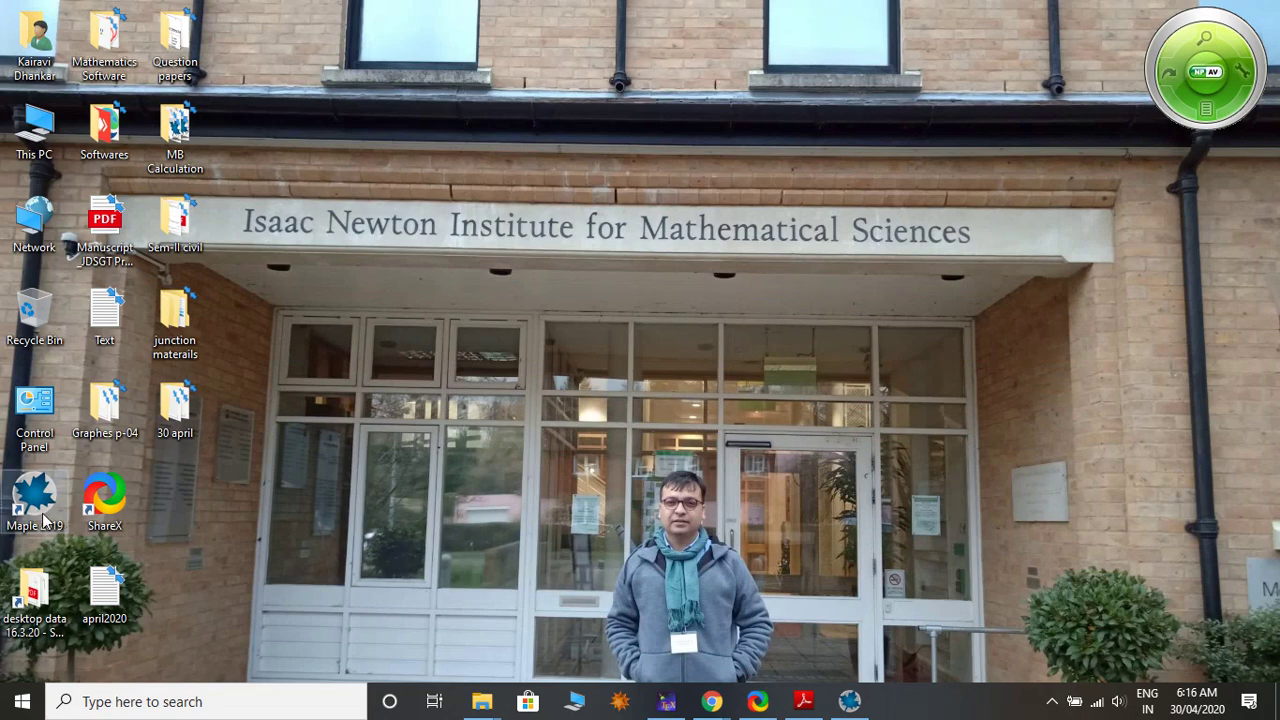
pyautogui.click(855, 704)
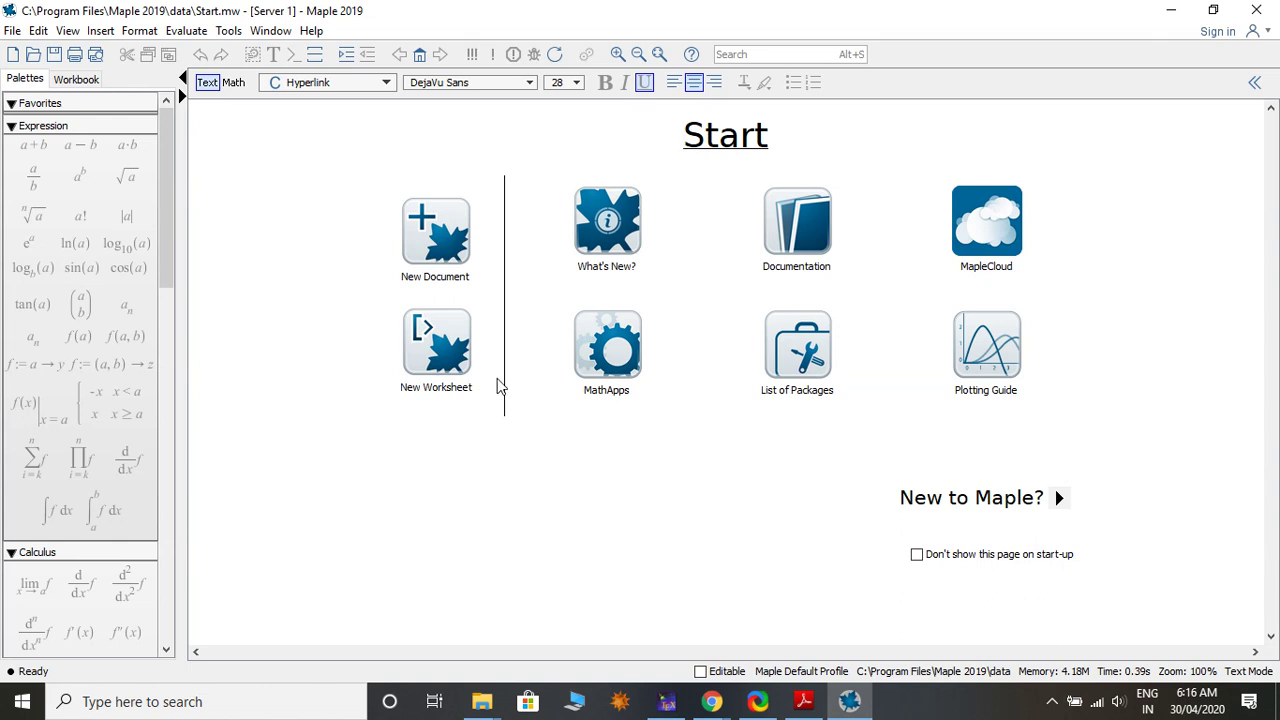
pyautogui.click(446, 348)
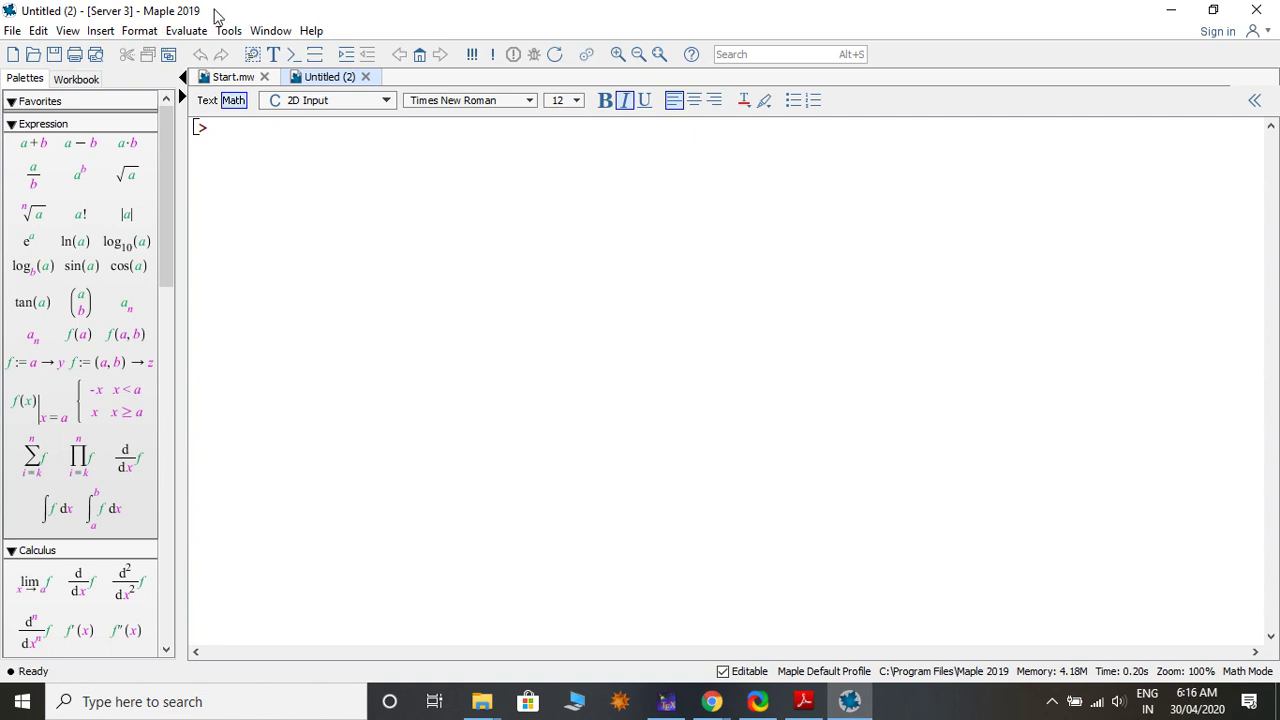
# - Review the worksheet's file, editing, view and insert commands, including the execution group options
pyautogui.click(12, 34)
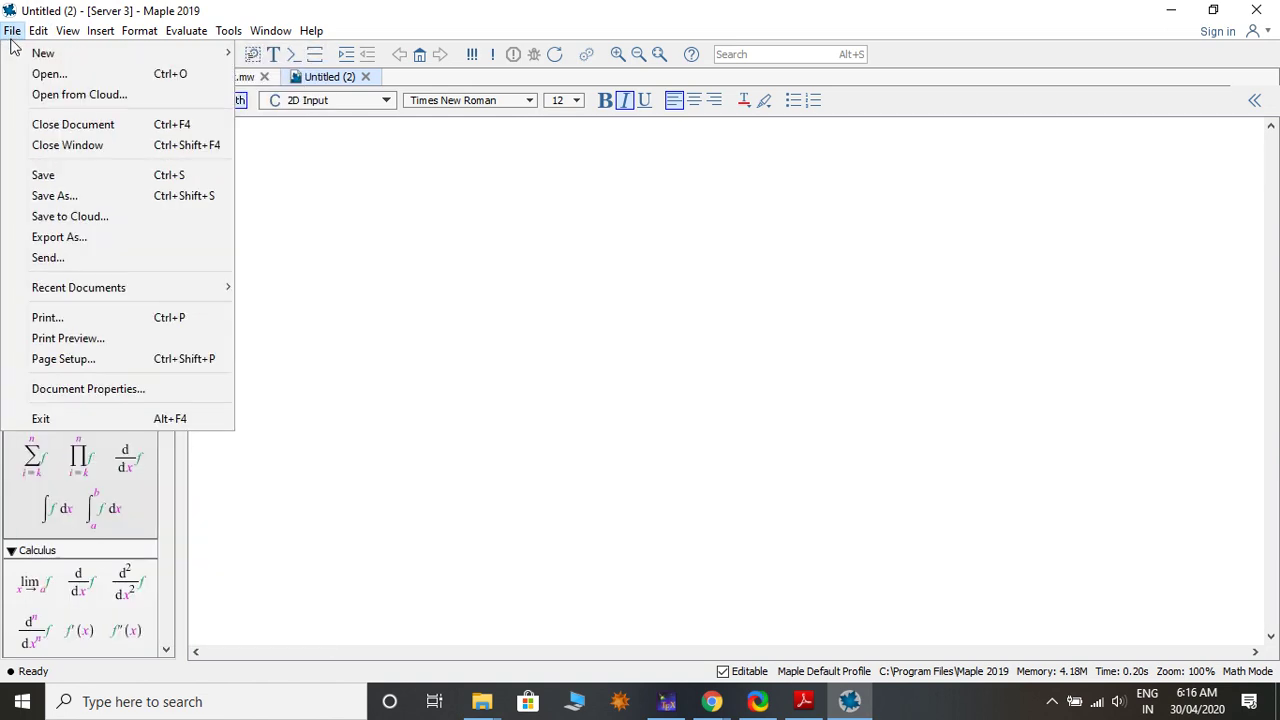
pyautogui.moveTo(30, 57)
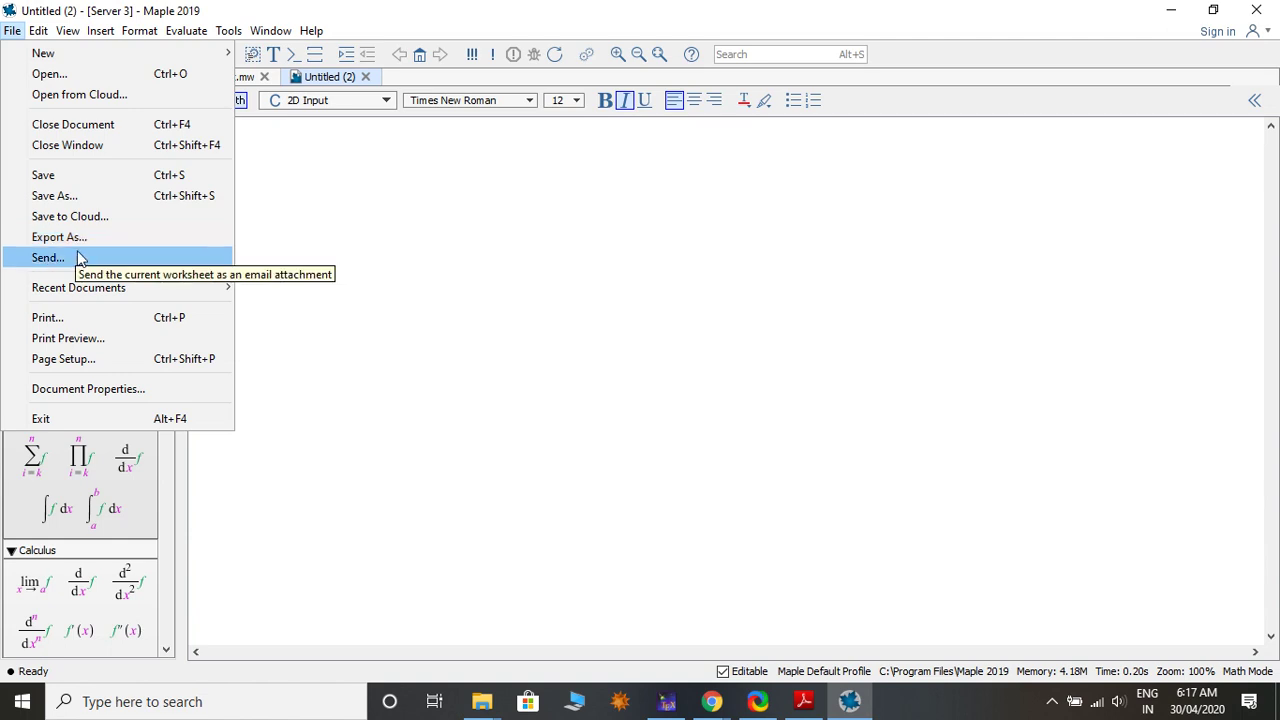
pyautogui.moveTo(80, 291)
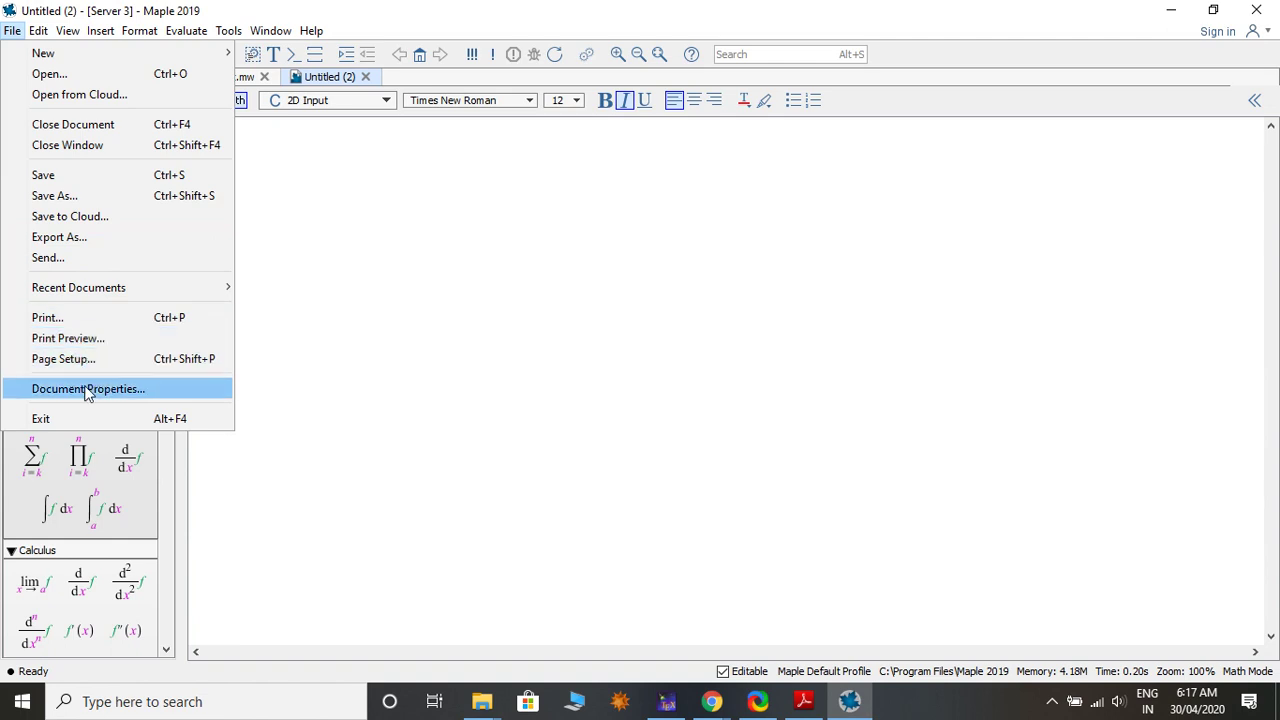
pyautogui.moveTo(40, 32)
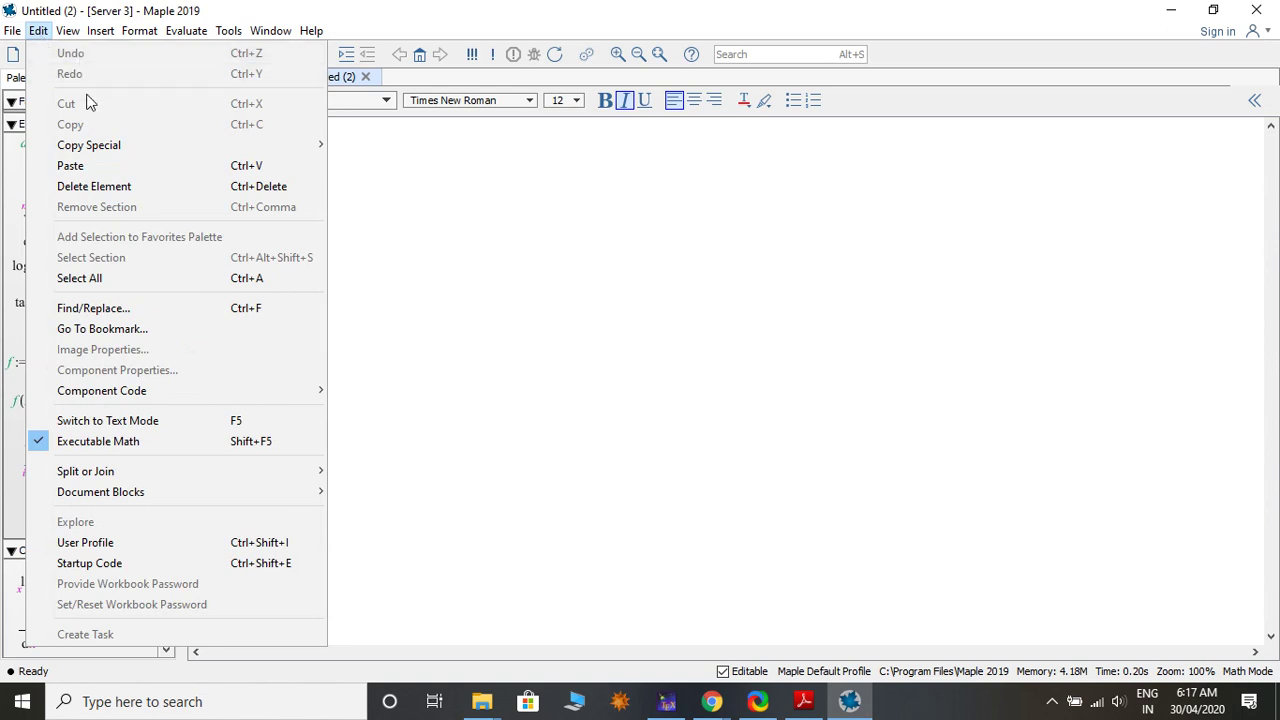
pyautogui.moveTo(103, 149)
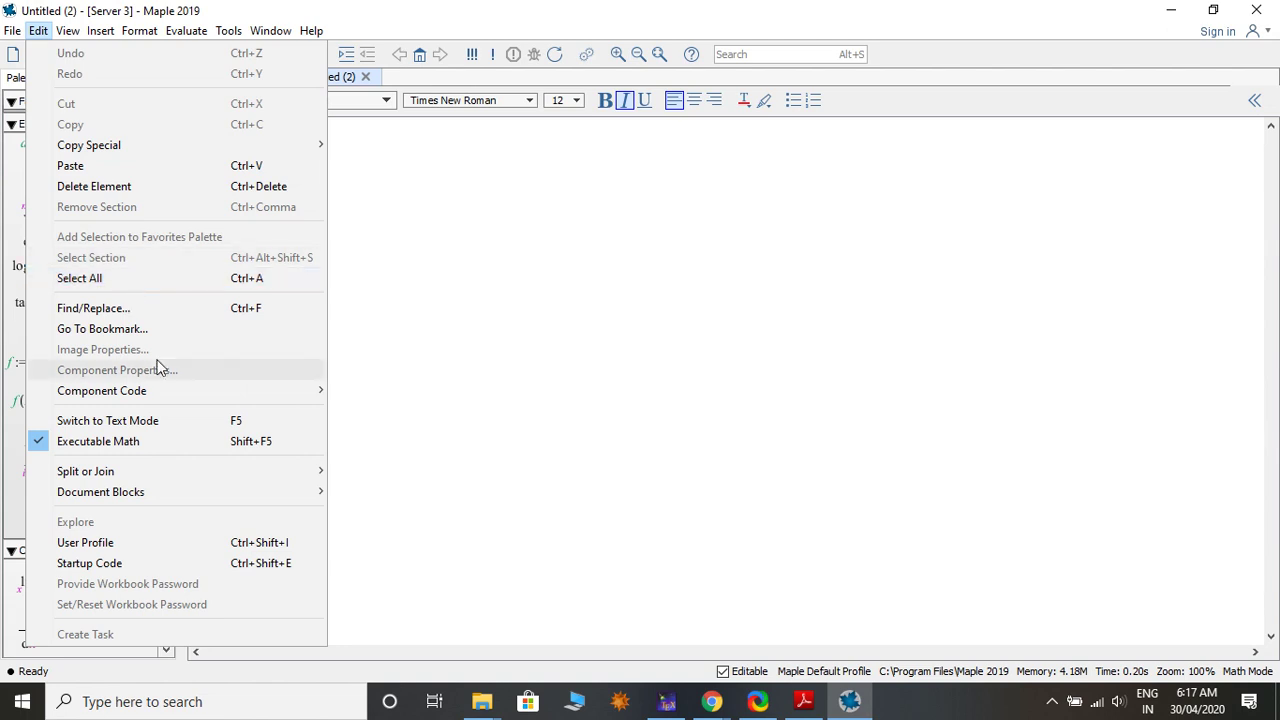
pyautogui.click(68, 31)
pyautogui.click(68, 31)
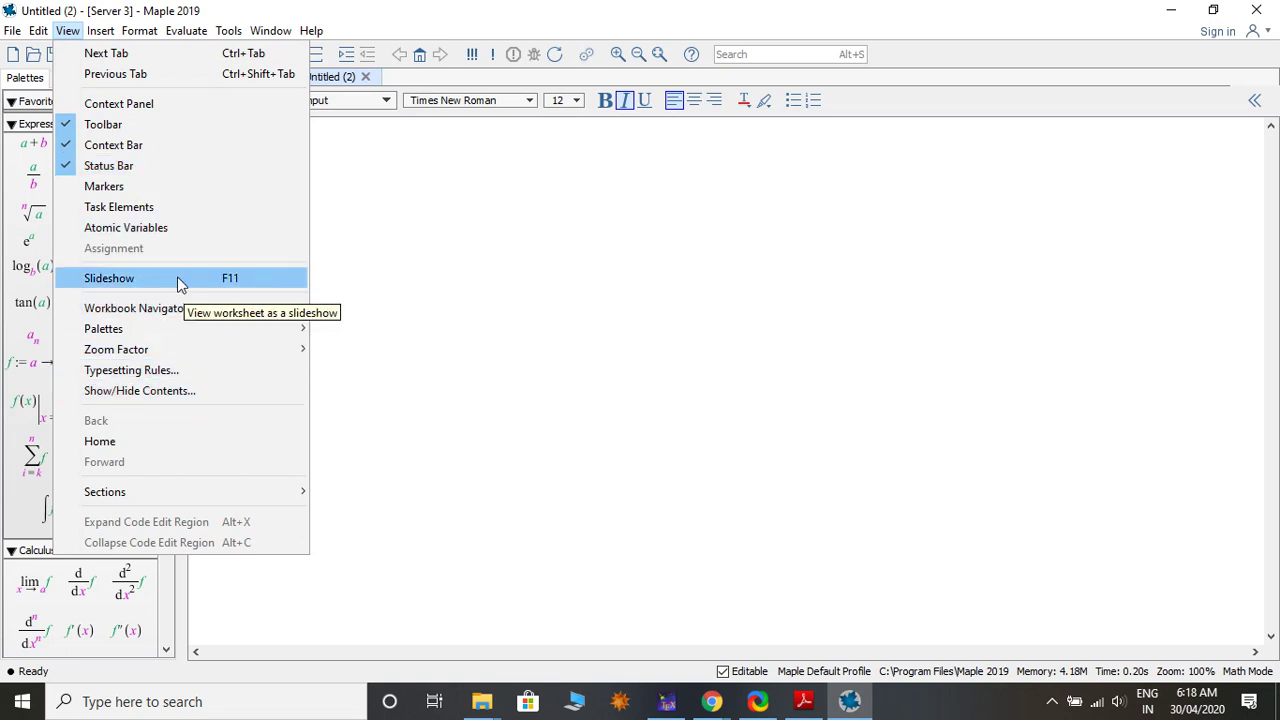
pyautogui.moveTo(193, 353)
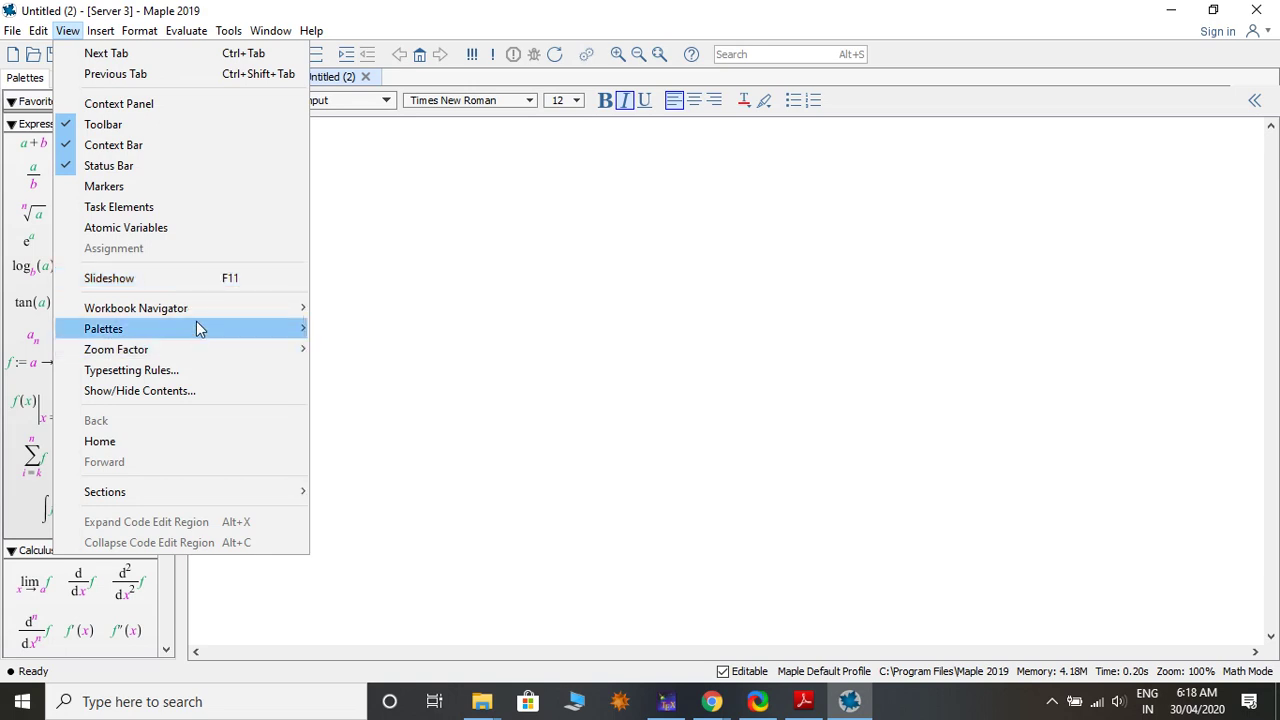
pyautogui.moveTo(197, 313)
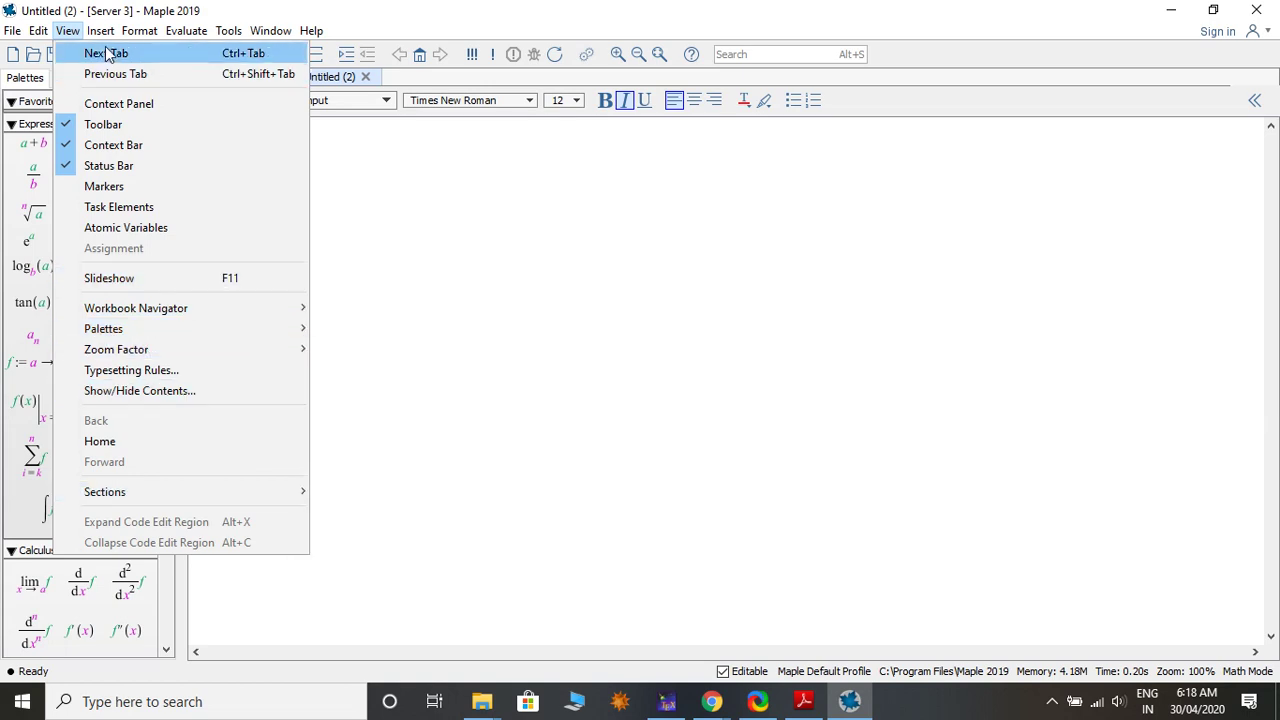
pyautogui.moveTo(105, 38)
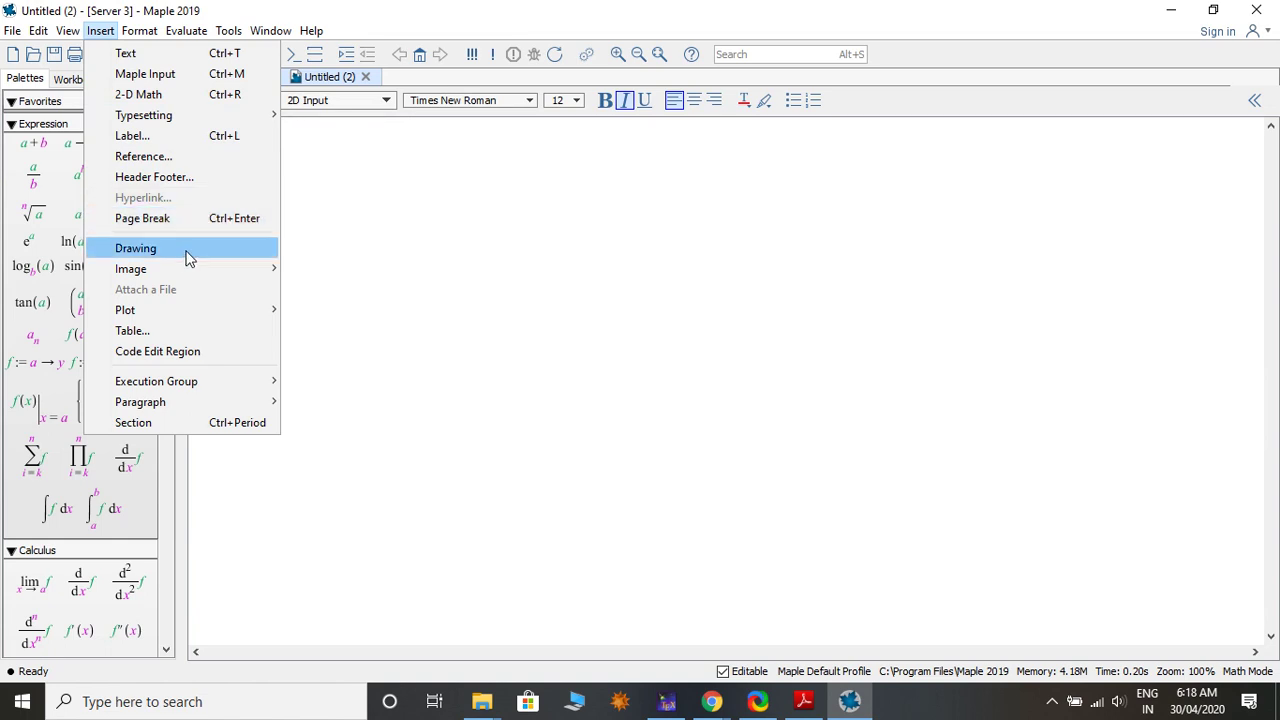
pyautogui.moveTo(174, 270)
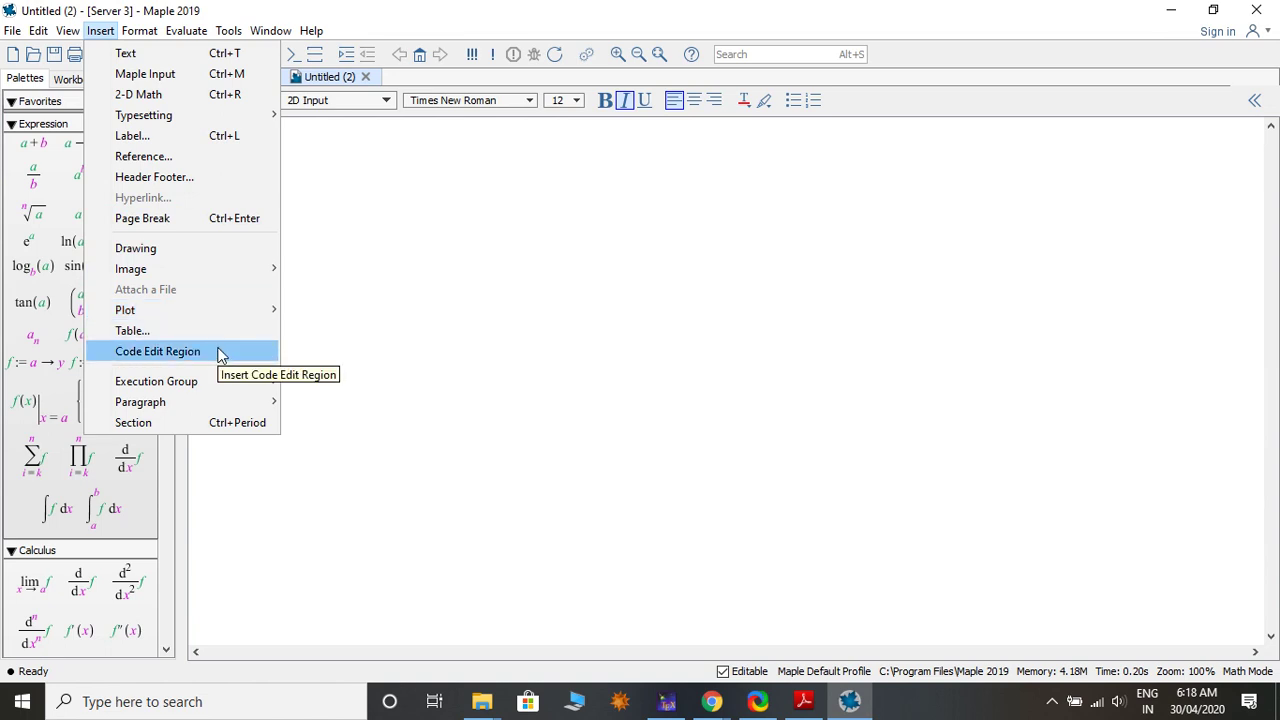
pyautogui.moveTo(204, 384)
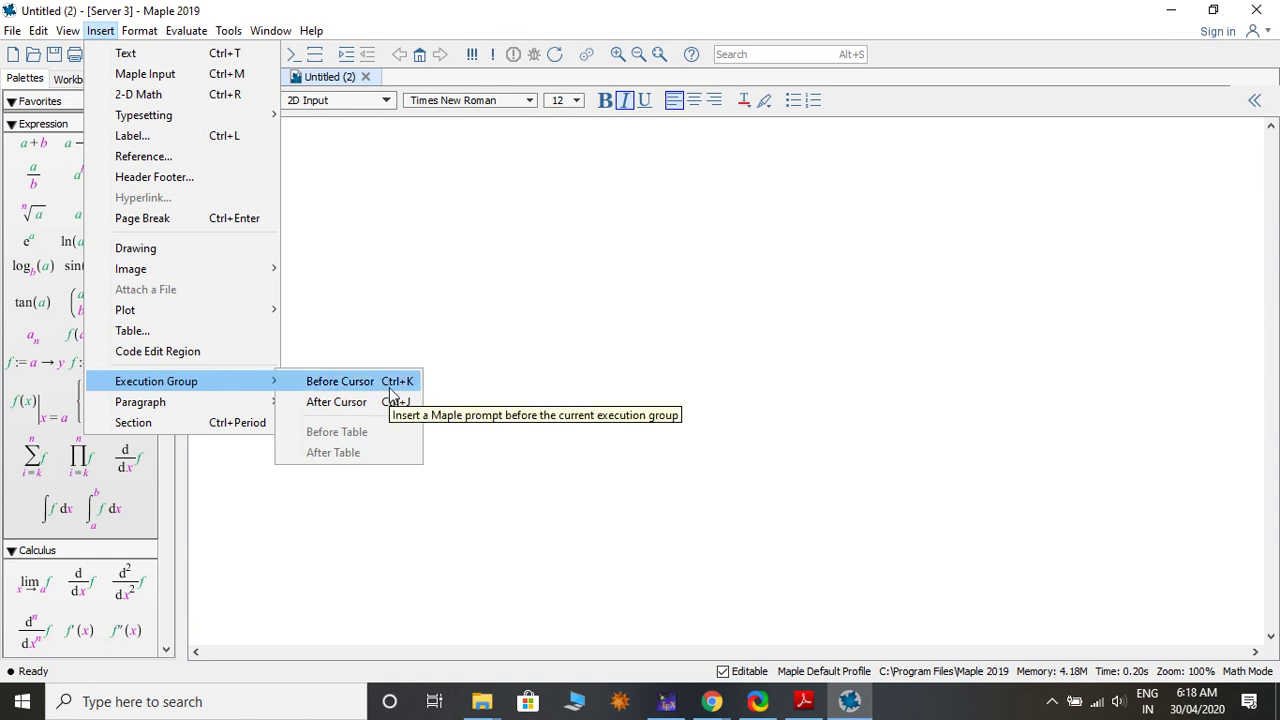
pyautogui.moveTo(258, 407)
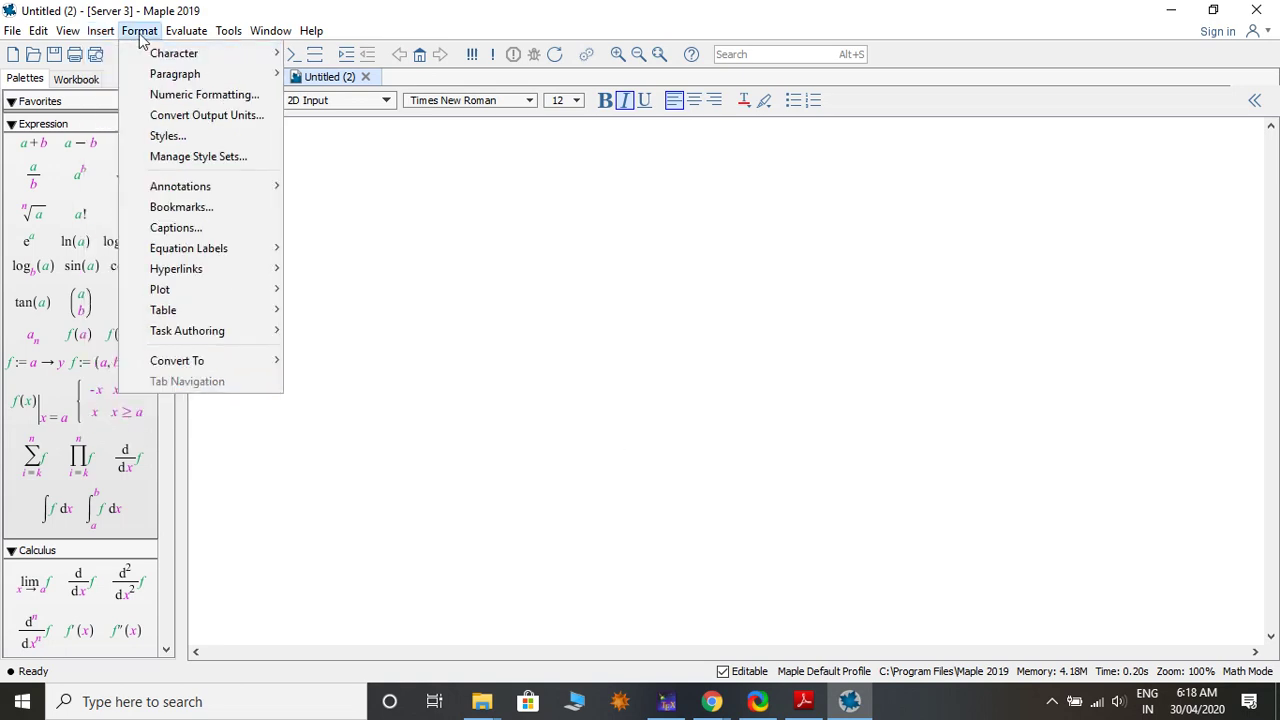
# - Review the worksheet's formatting commands for characters, paragraphs, style sets, annotations, bookmarks, equation labels and hyperlinks
pyautogui.moveTo(183, 56)
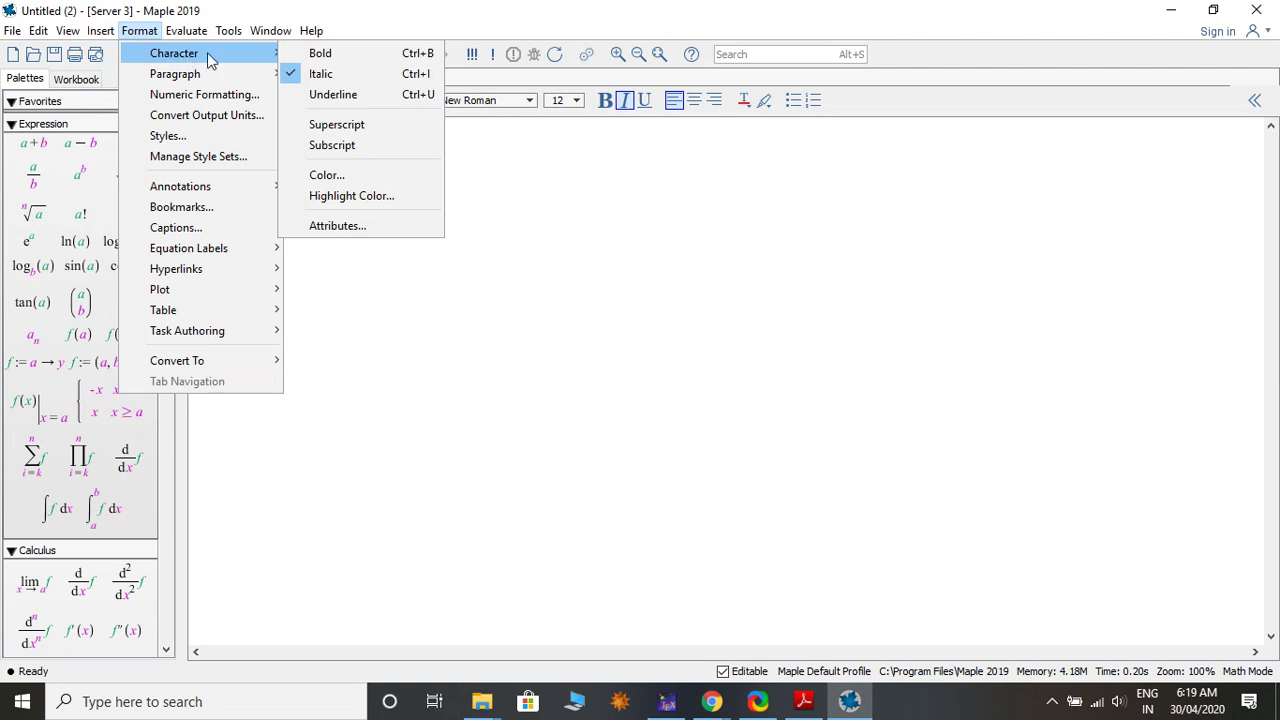
pyautogui.moveTo(178, 32)
pyautogui.moveTo(224, 80)
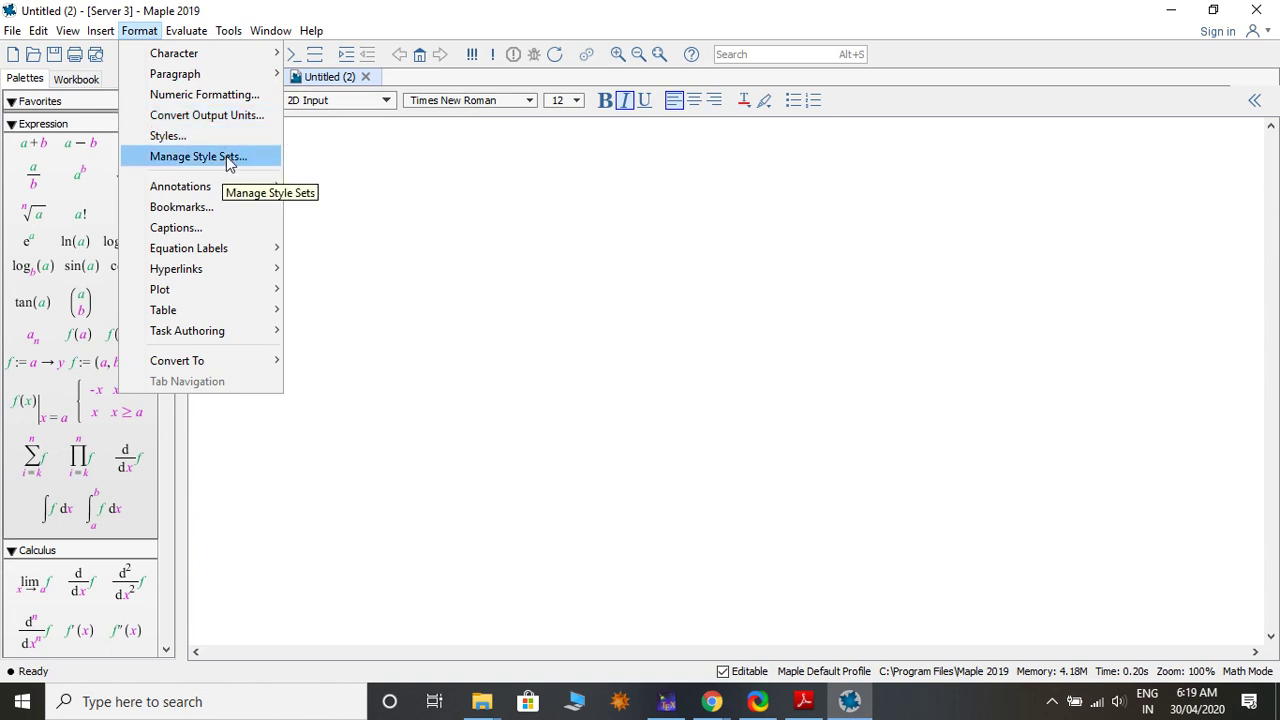
pyautogui.moveTo(222, 190)
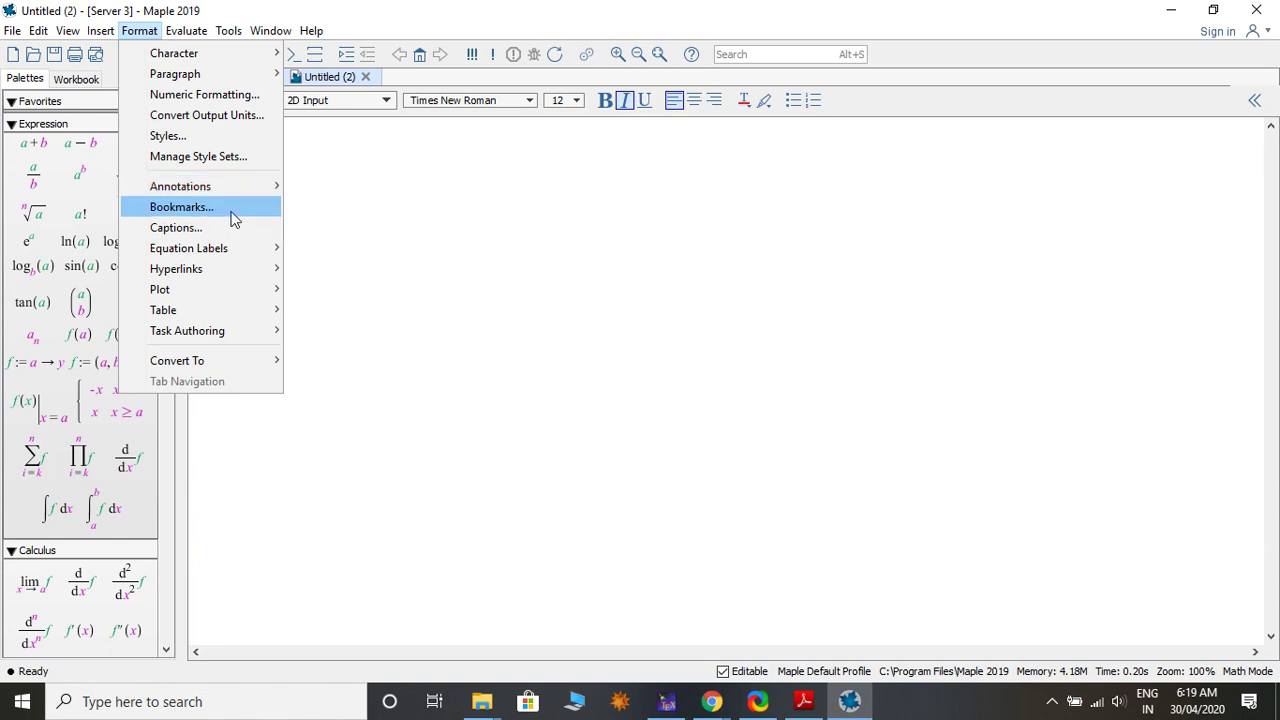
pyautogui.moveTo(225, 256)
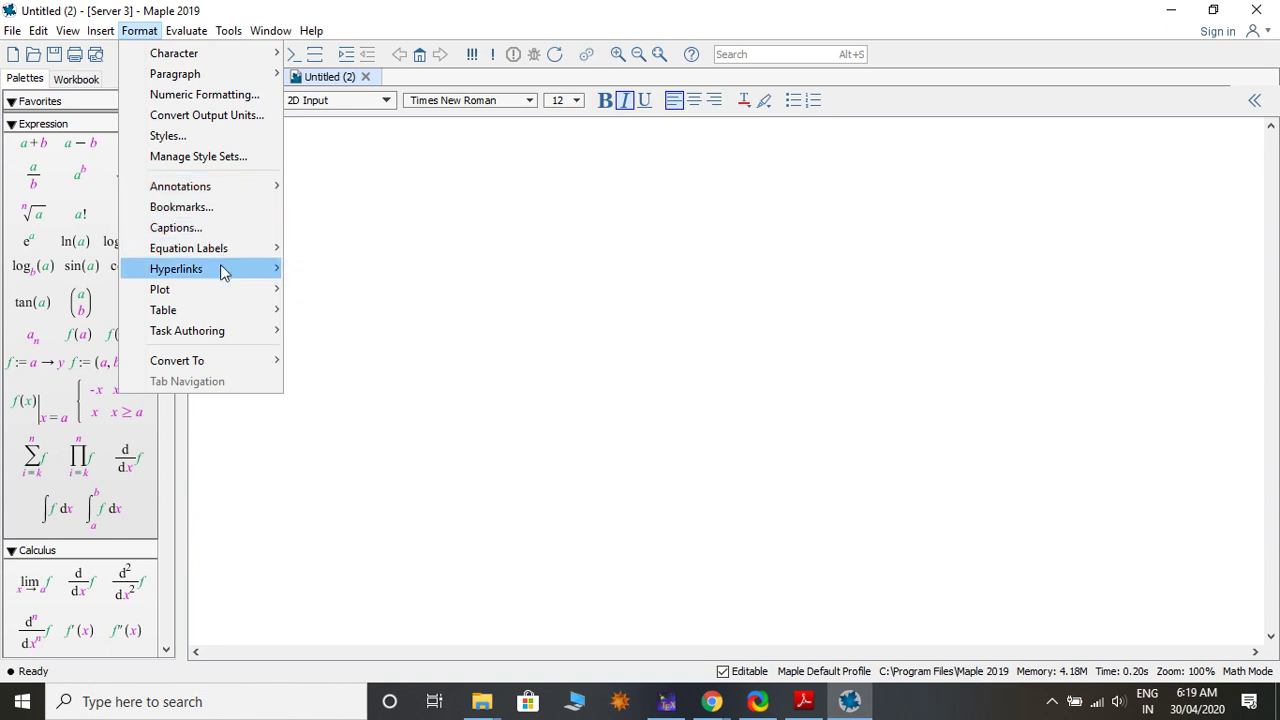
# - Examine the plot formatting options, including line, transparency, glossiness, lighting, title, manipulator, probe info and export formats
pyautogui.moveTo(241, 288)
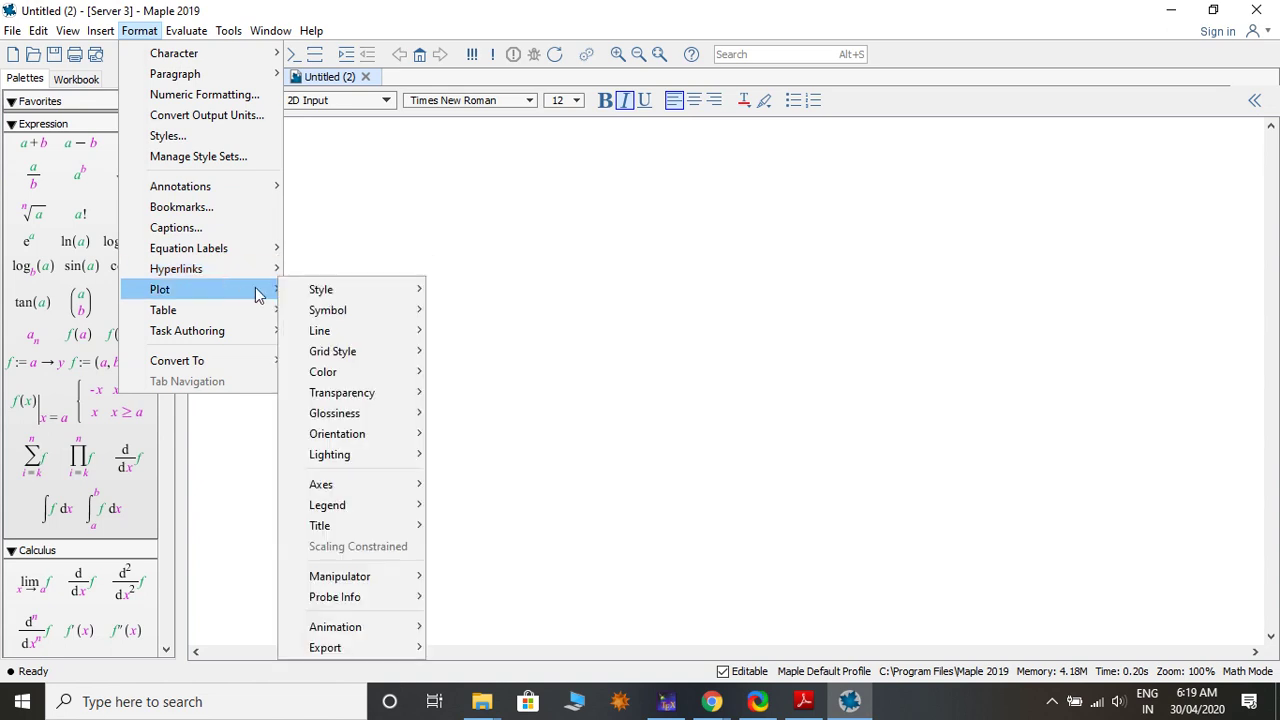
pyautogui.moveTo(321, 291)
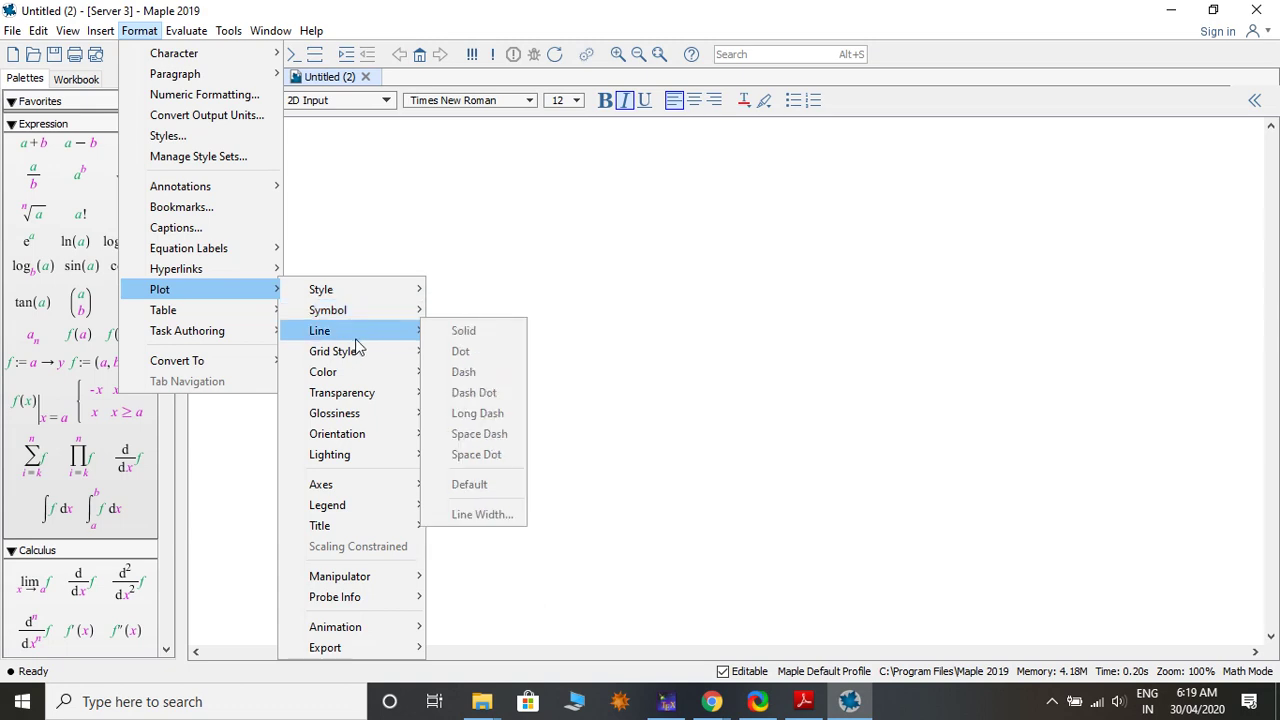
pyautogui.moveTo(360, 358)
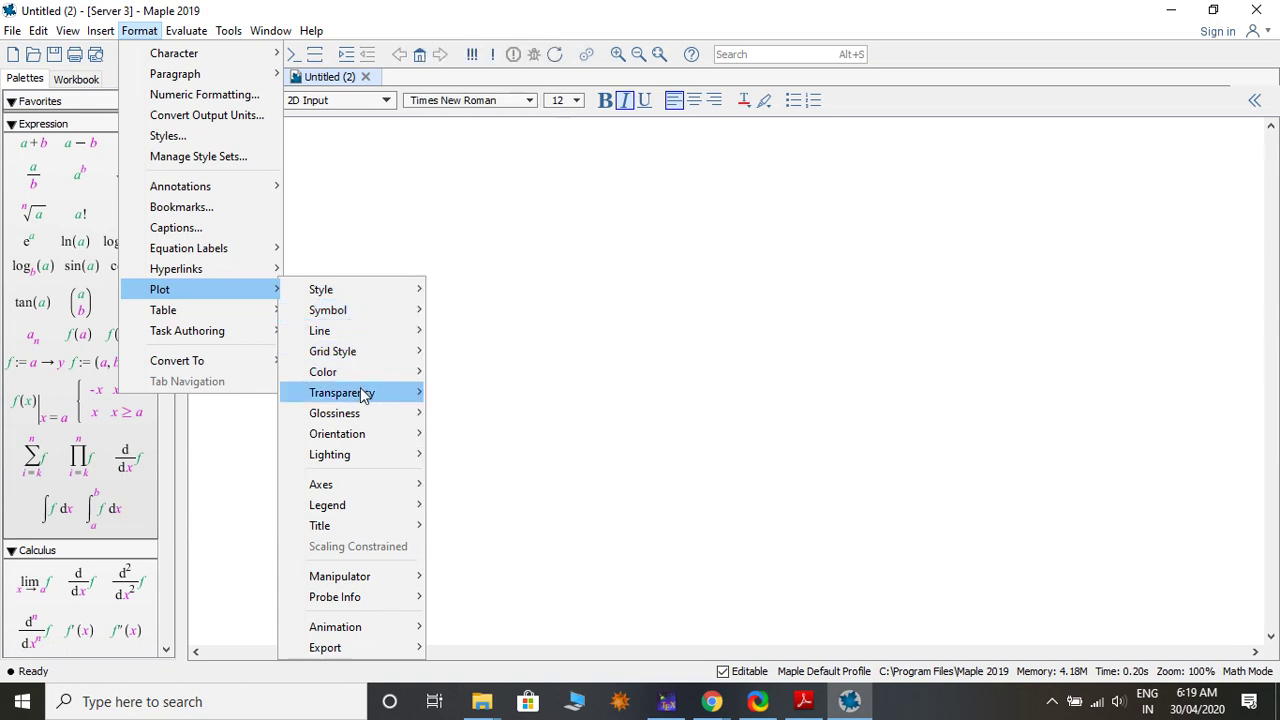
pyautogui.moveTo(365, 418)
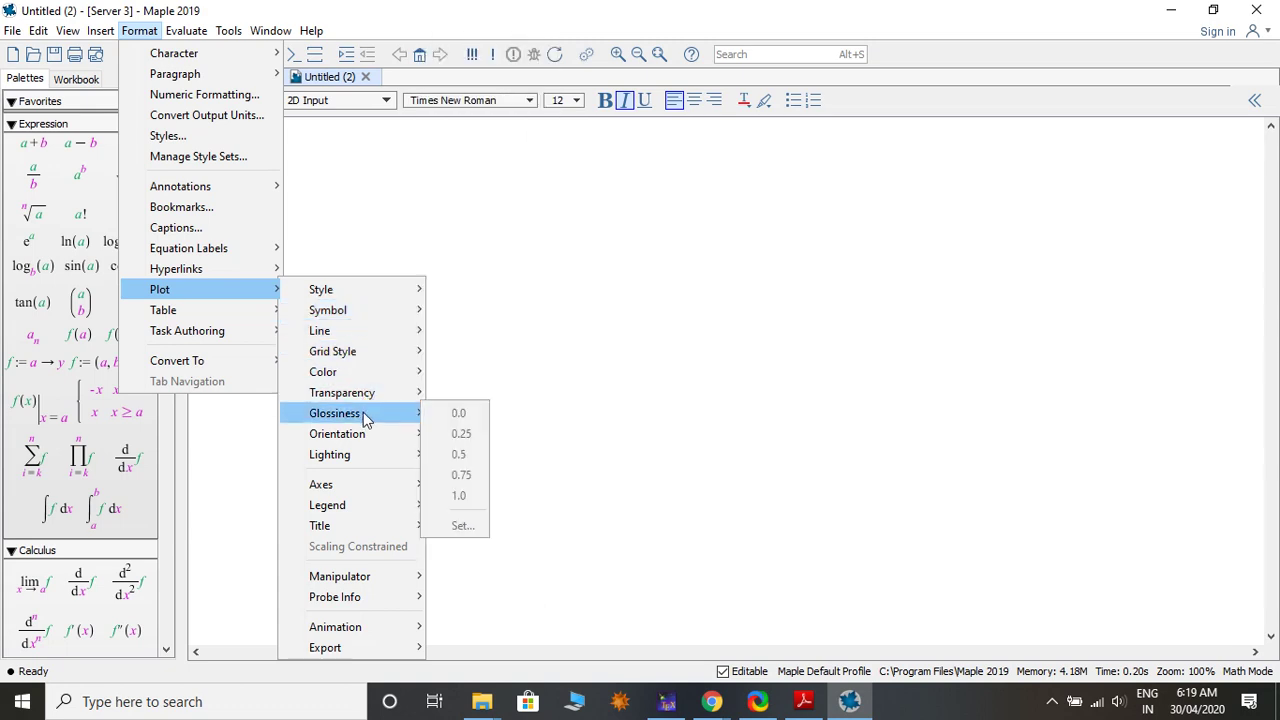
pyautogui.moveTo(373, 460)
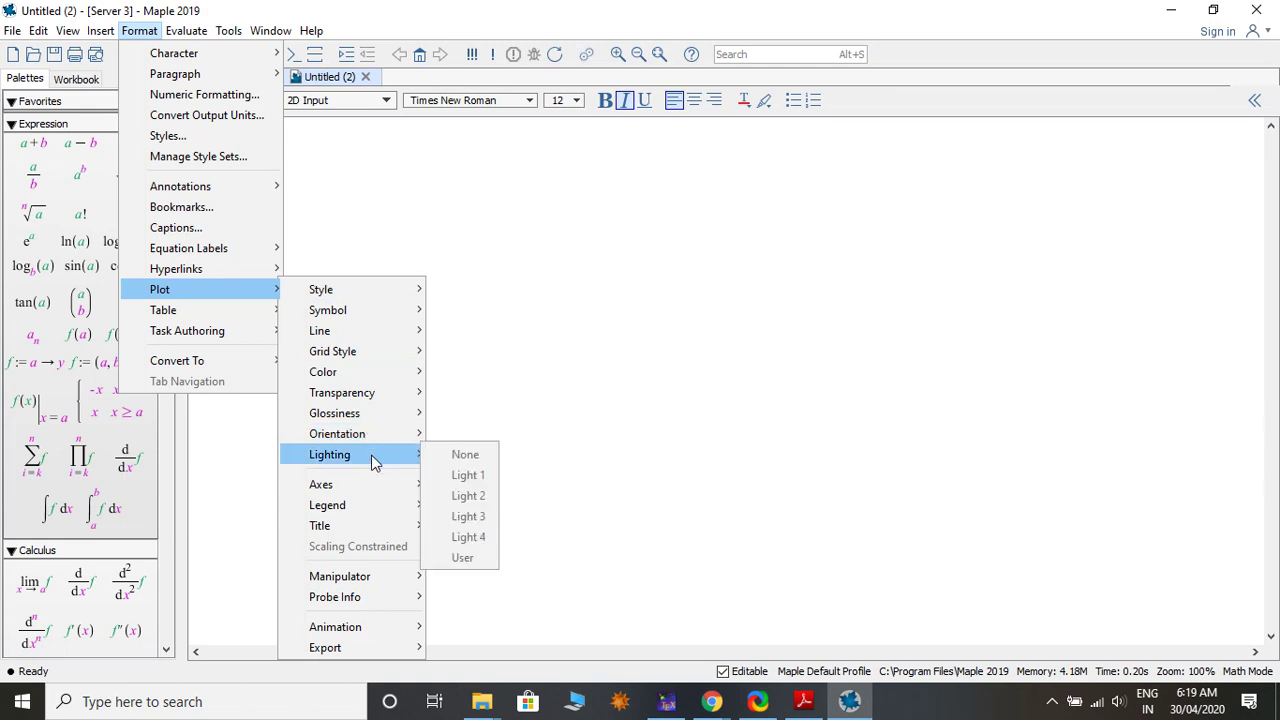
pyautogui.moveTo(368, 528)
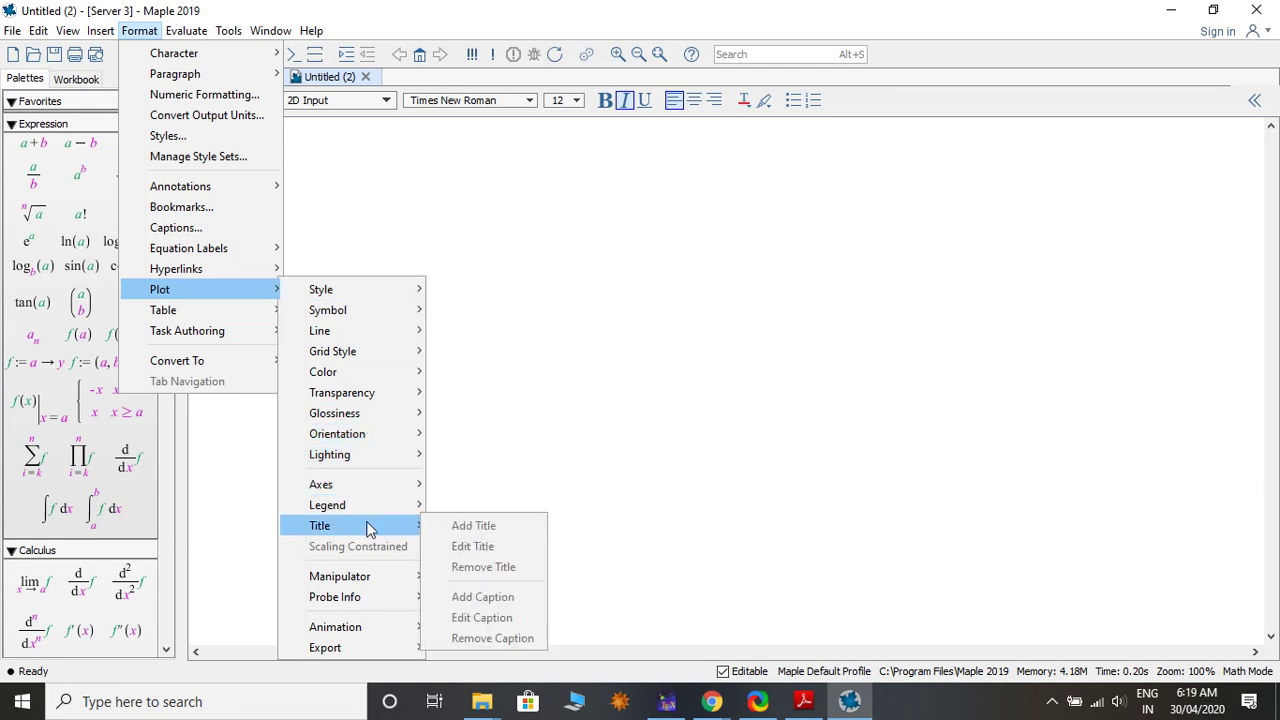
pyautogui.moveTo(373, 577)
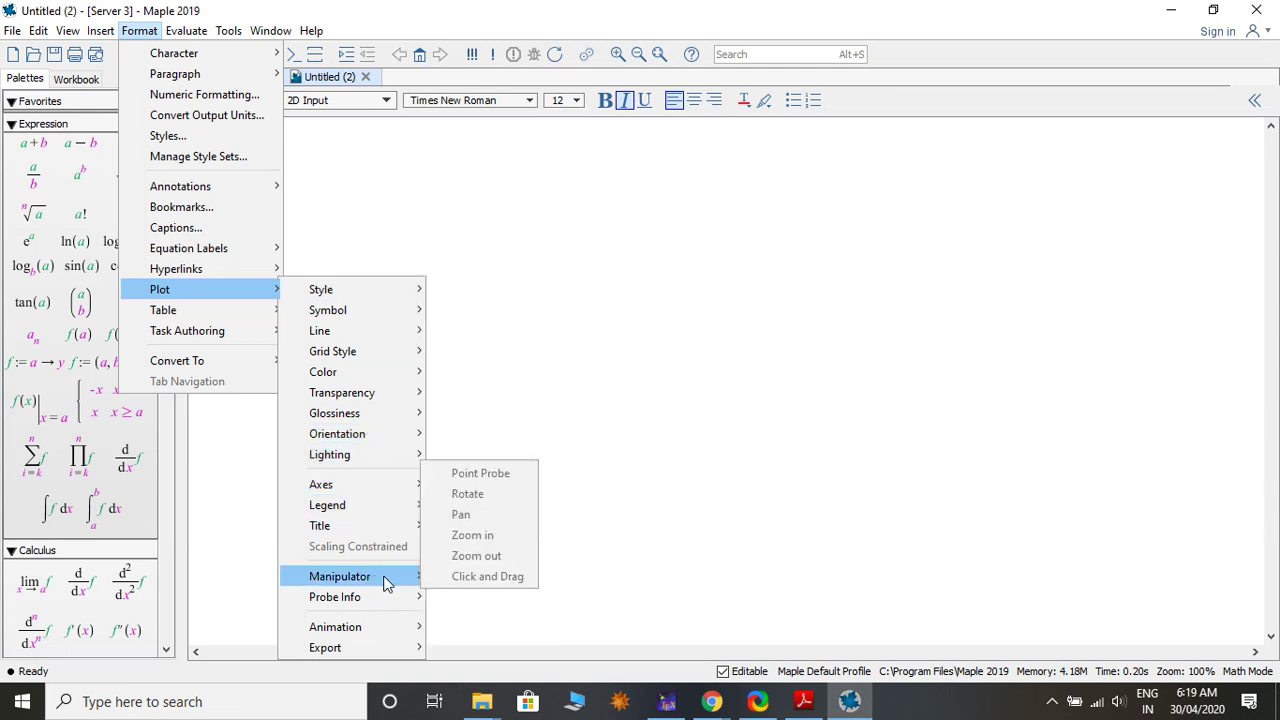
pyautogui.moveTo(380, 605)
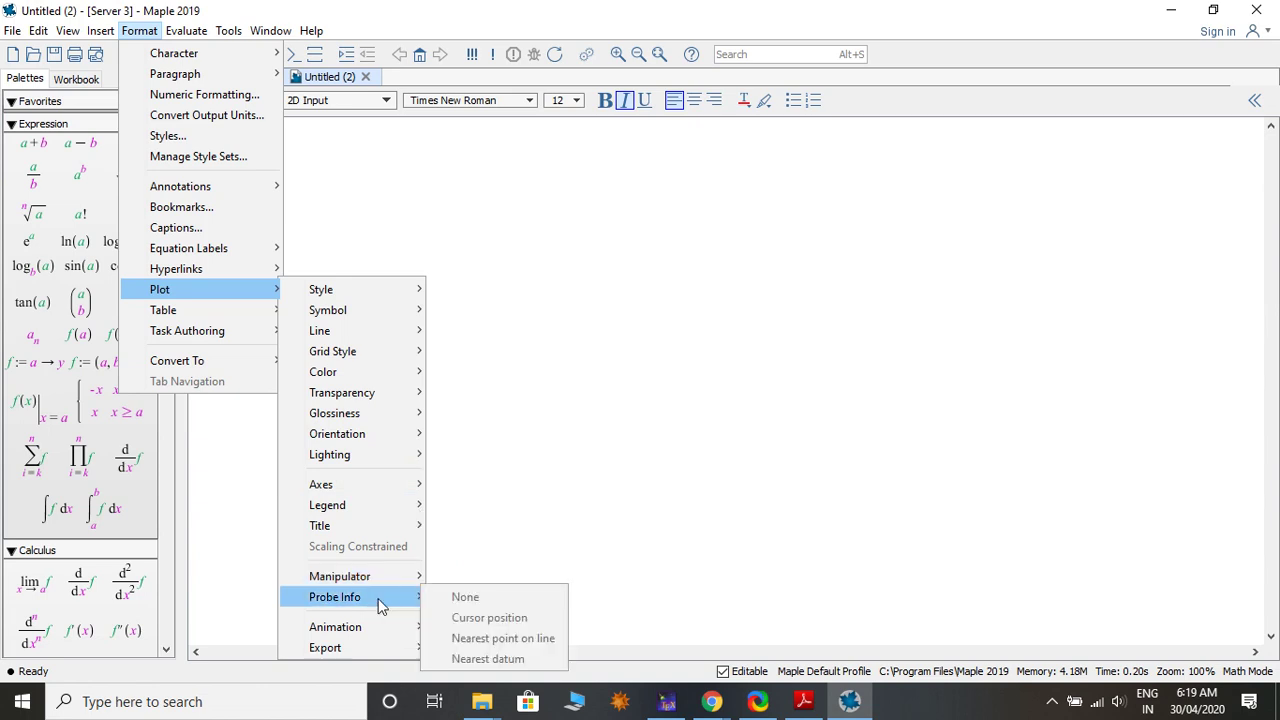
pyautogui.moveTo(380, 650)
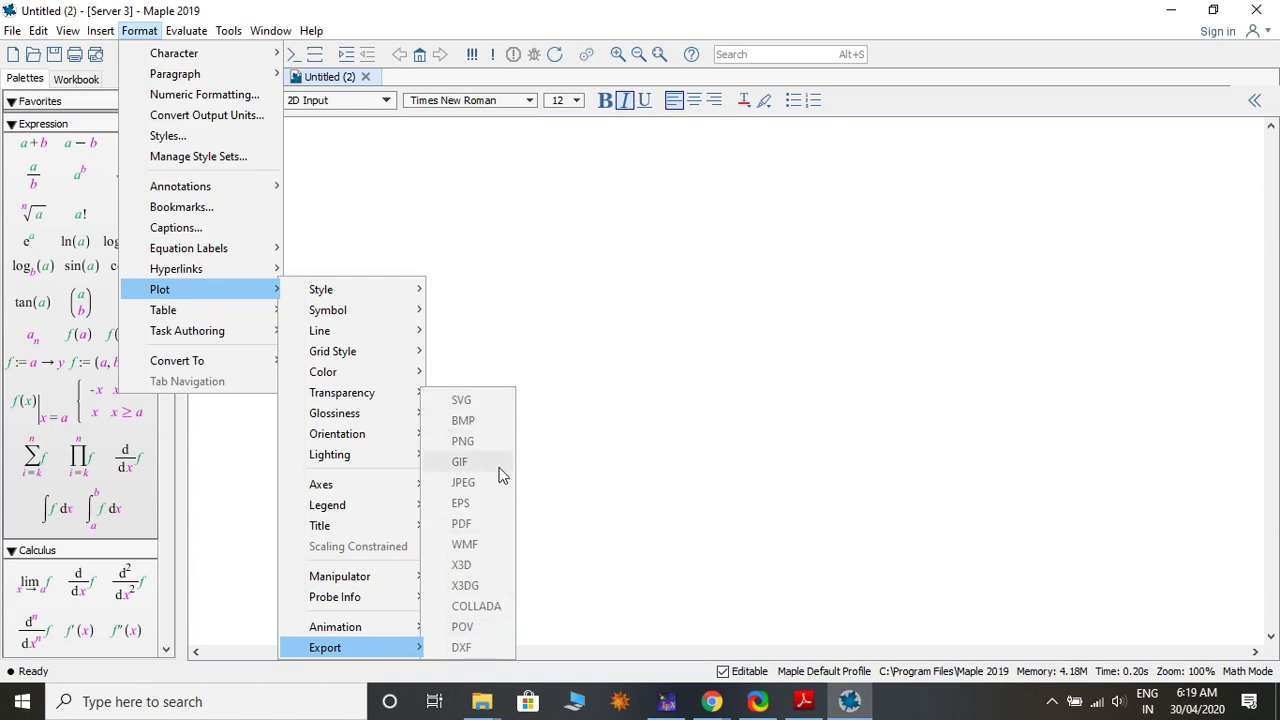
# - Review the table formatting options, including inserting and grouping rows or columns, and the task authoring and conversion commands
pyautogui.moveTo(208, 314)
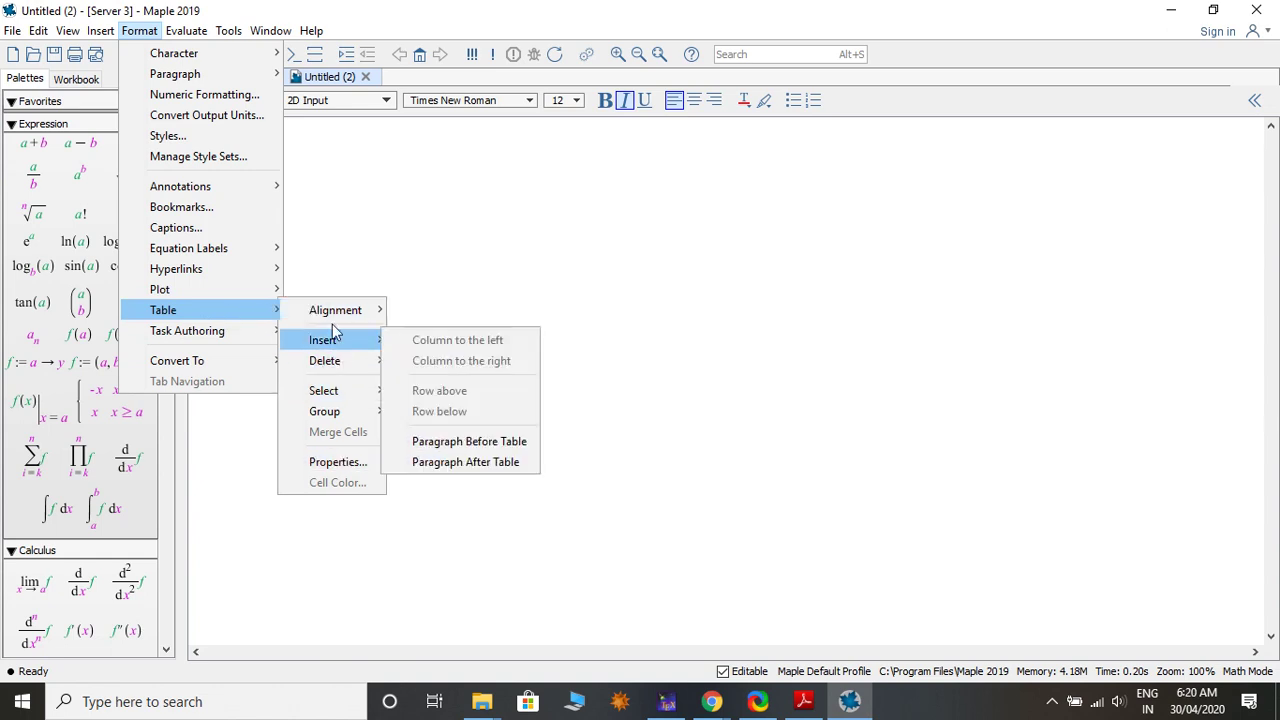
pyautogui.moveTo(352, 305)
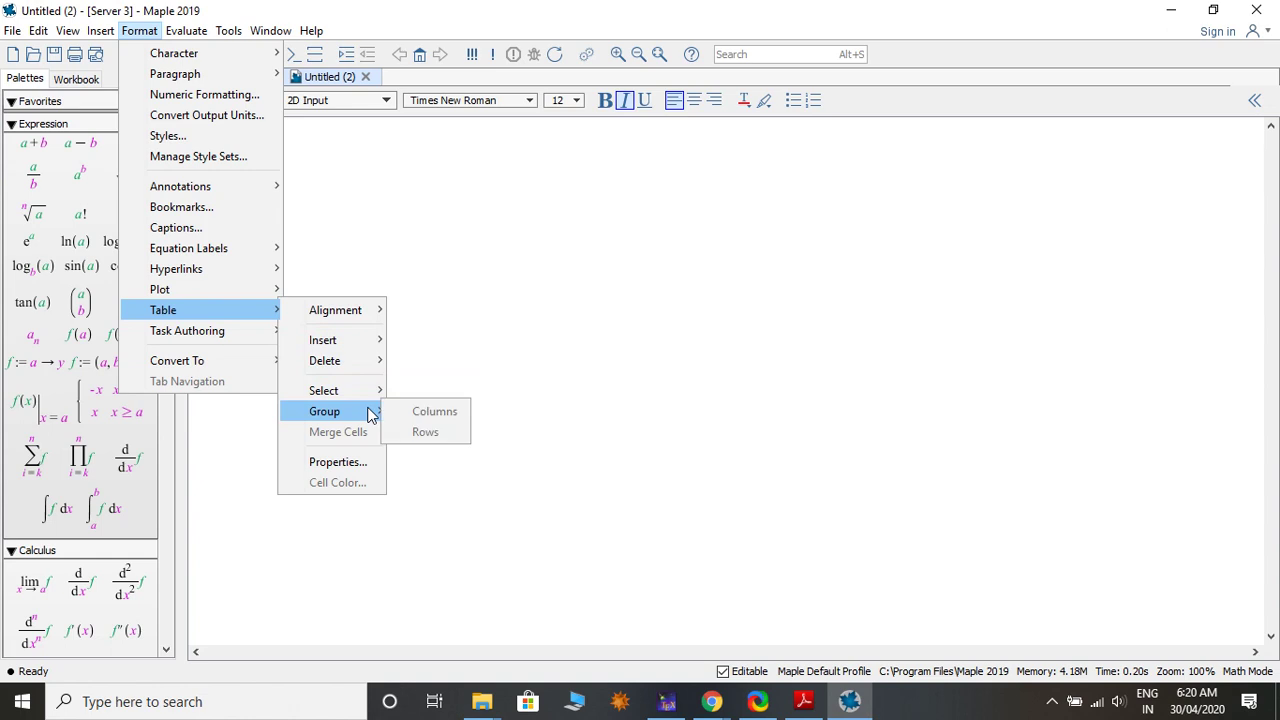
pyautogui.moveTo(240, 331)
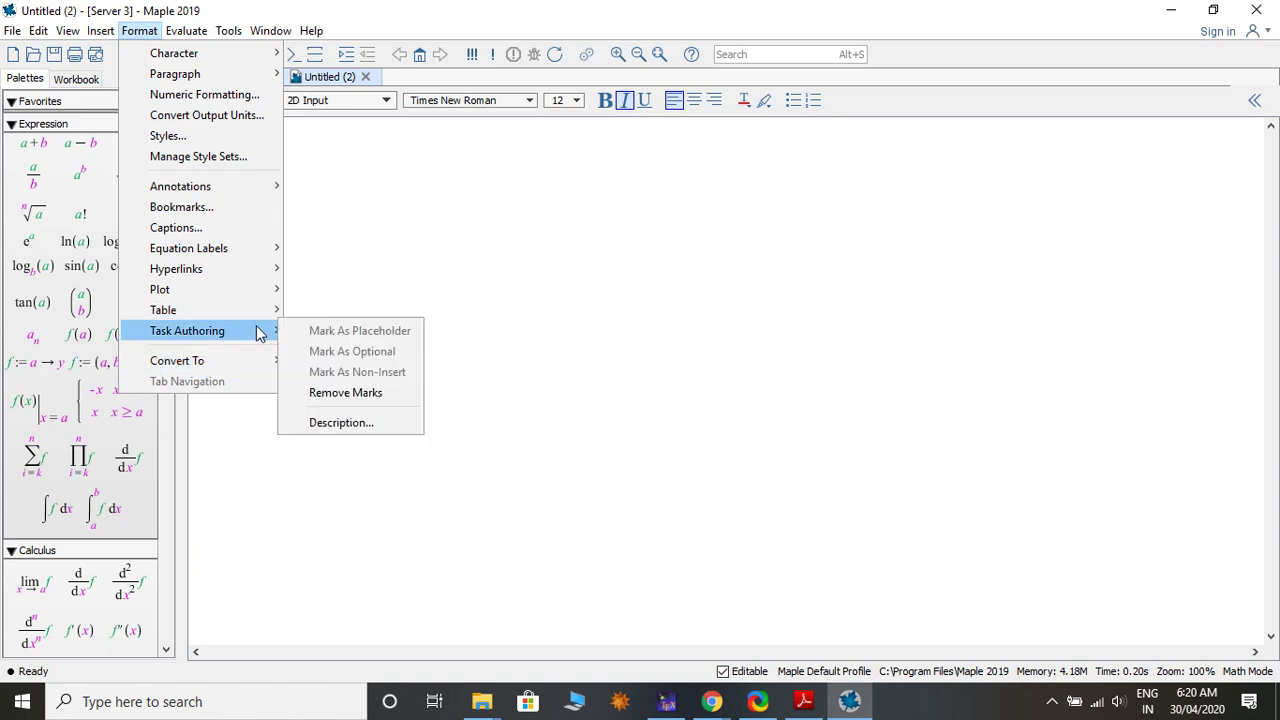
pyautogui.moveTo(237, 360)
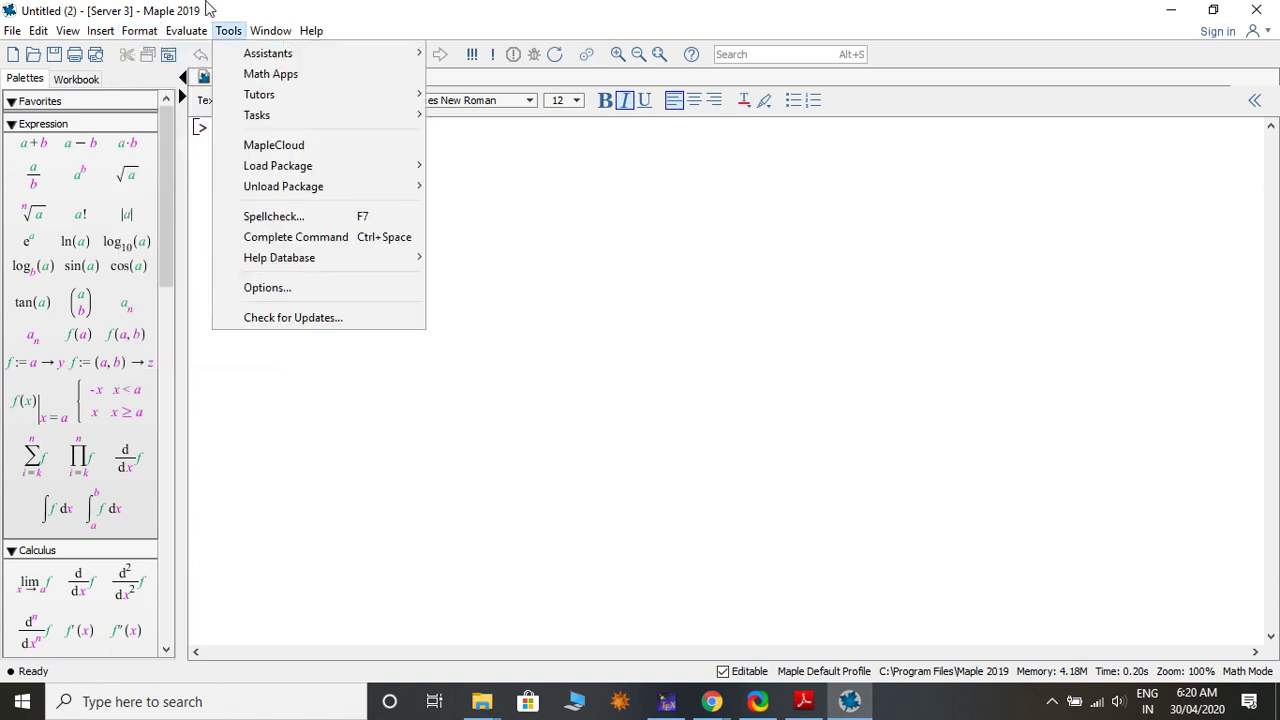
# - Review the commands for evaluating the worksheet, the available assistants and tools, and the window arrangement commands
pyautogui.moveTo(186, 35)
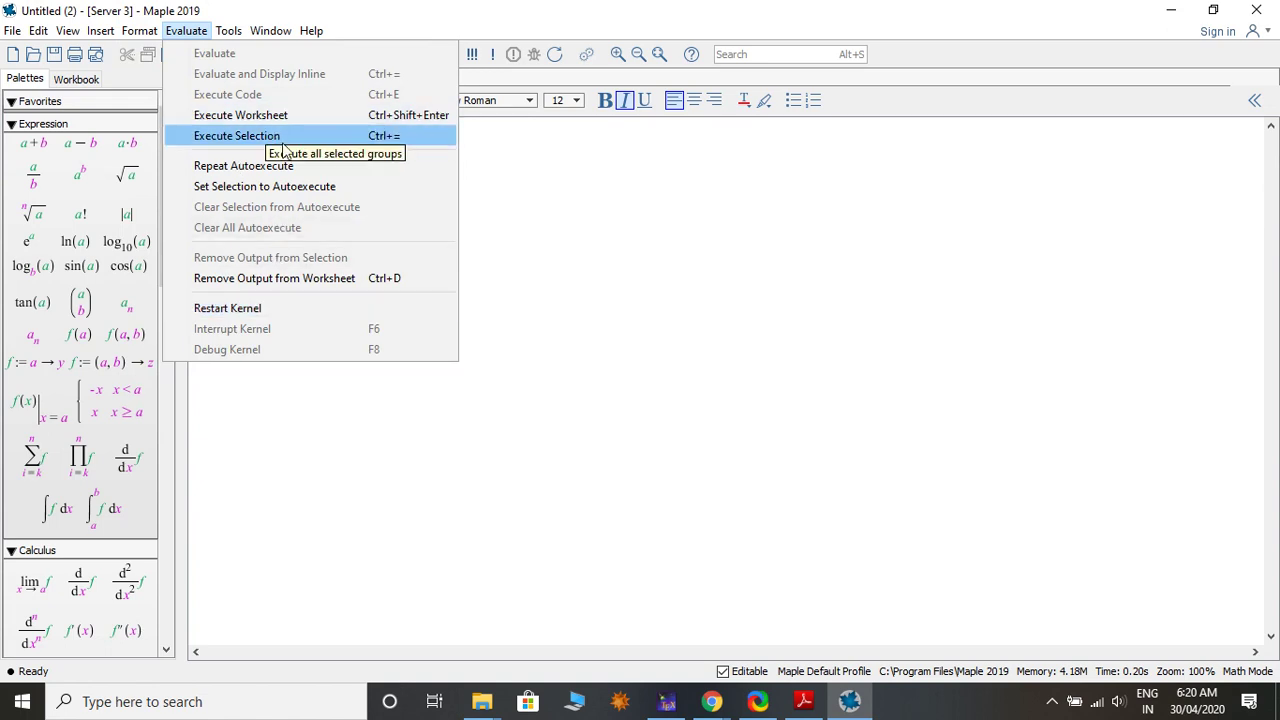
pyautogui.moveTo(232, 38)
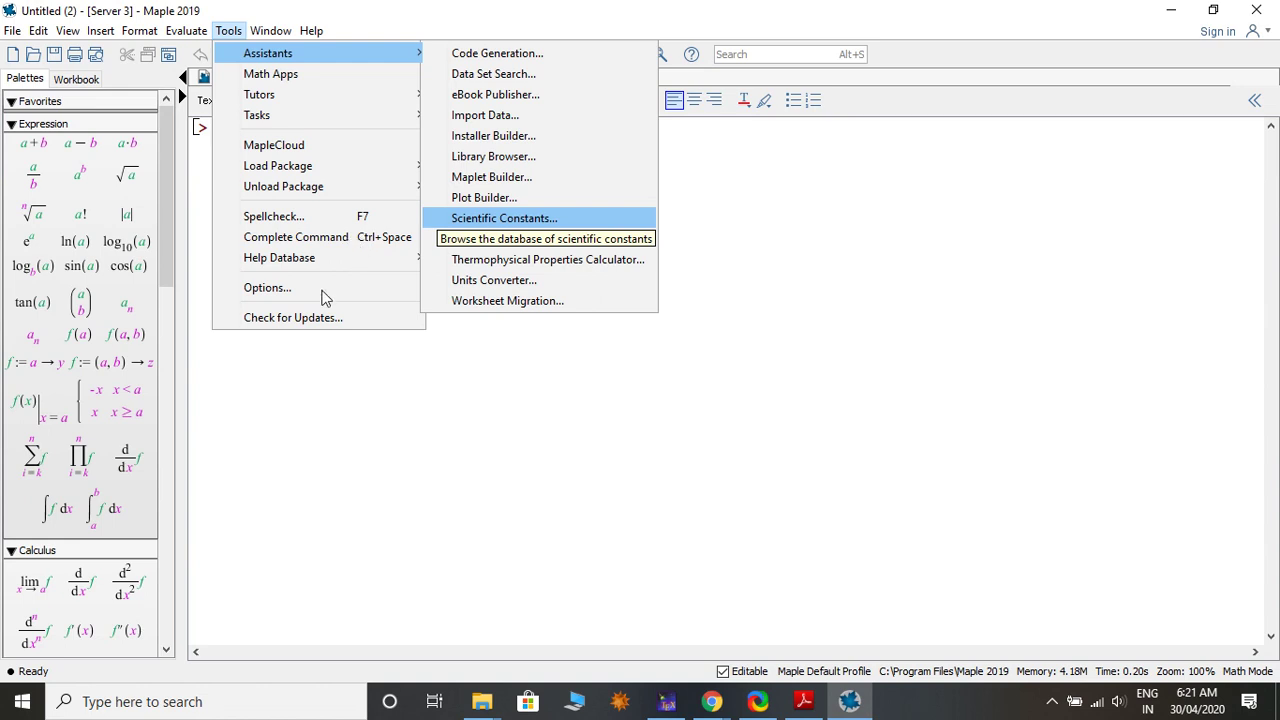
pyautogui.click(543, 414)
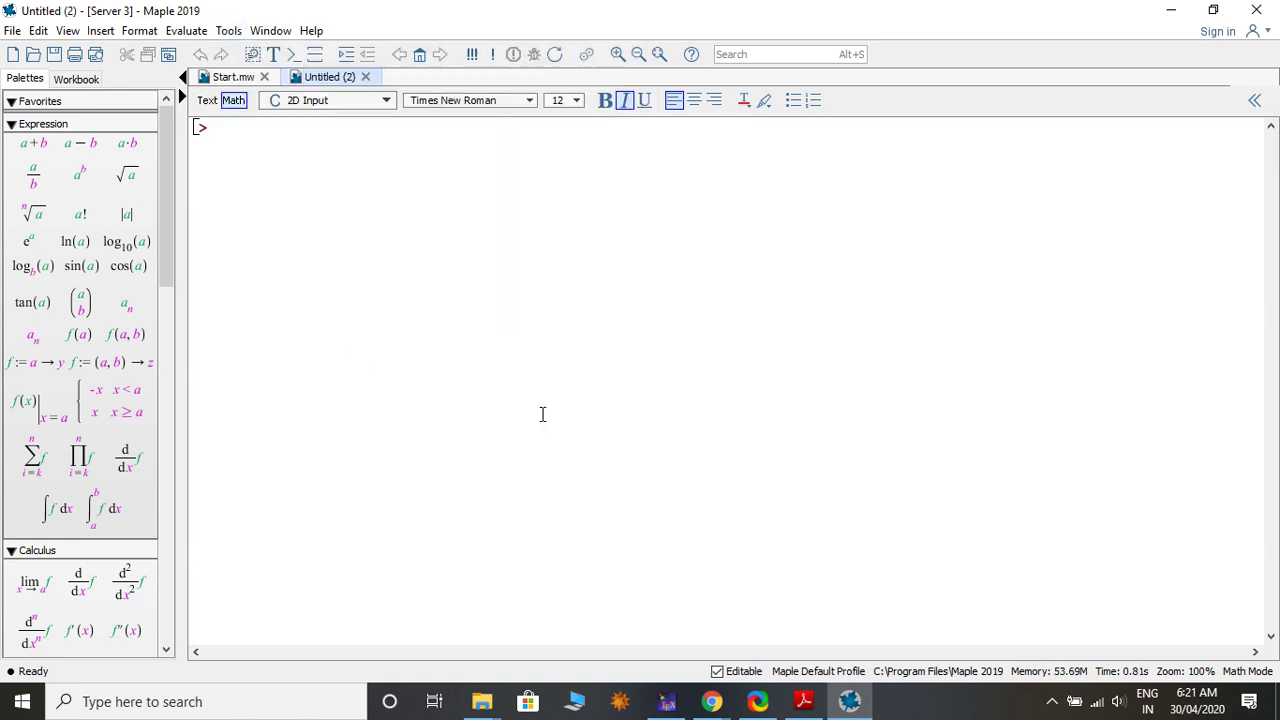
pyautogui.click(270, 31)
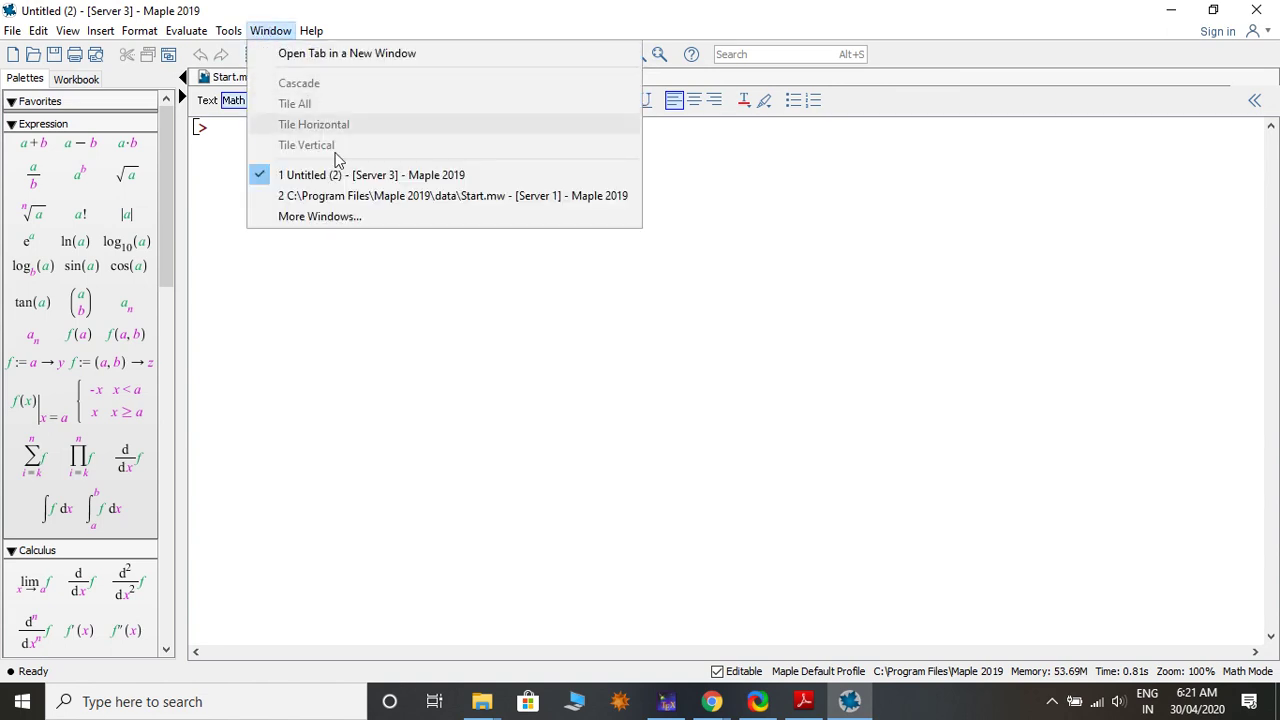
# - Open Maple Help, read through the Maple Help System overview page, and minimize the help window
pyautogui.moveTo(314, 31)
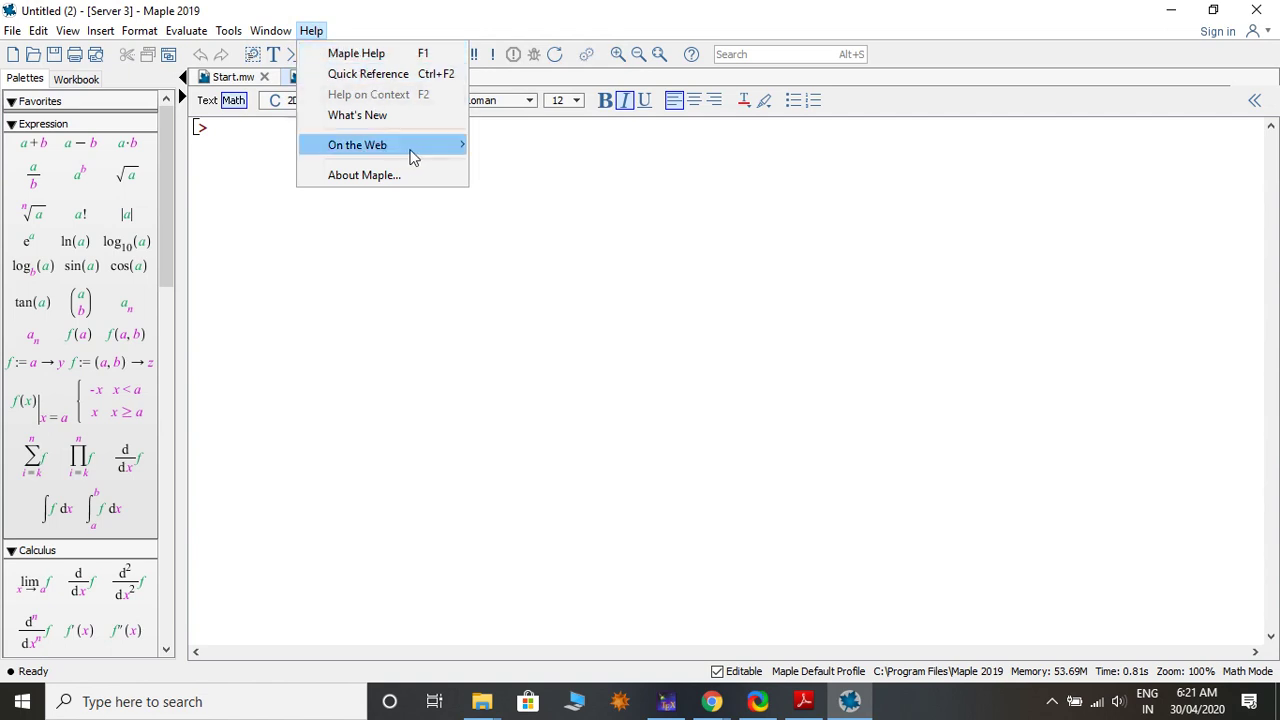
pyautogui.click(372, 54)
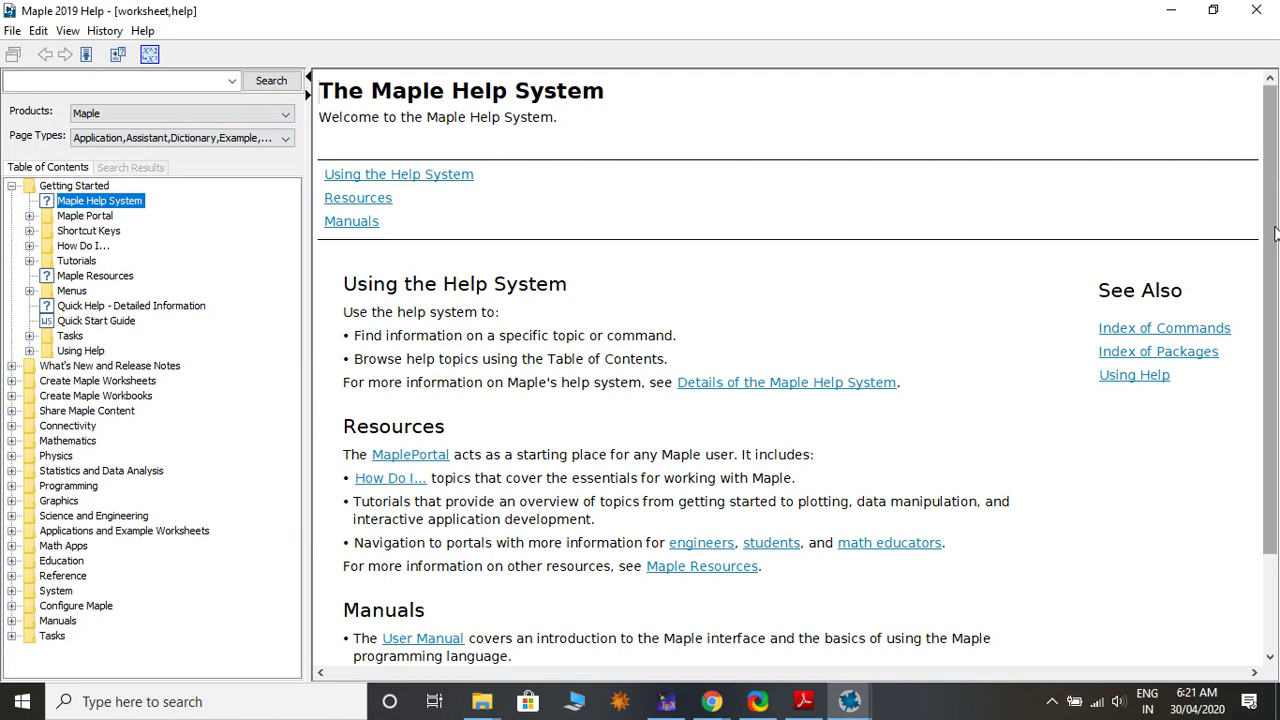
pyautogui.moveTo(1276, 236); pyautogui.dragTo(1276, 332)
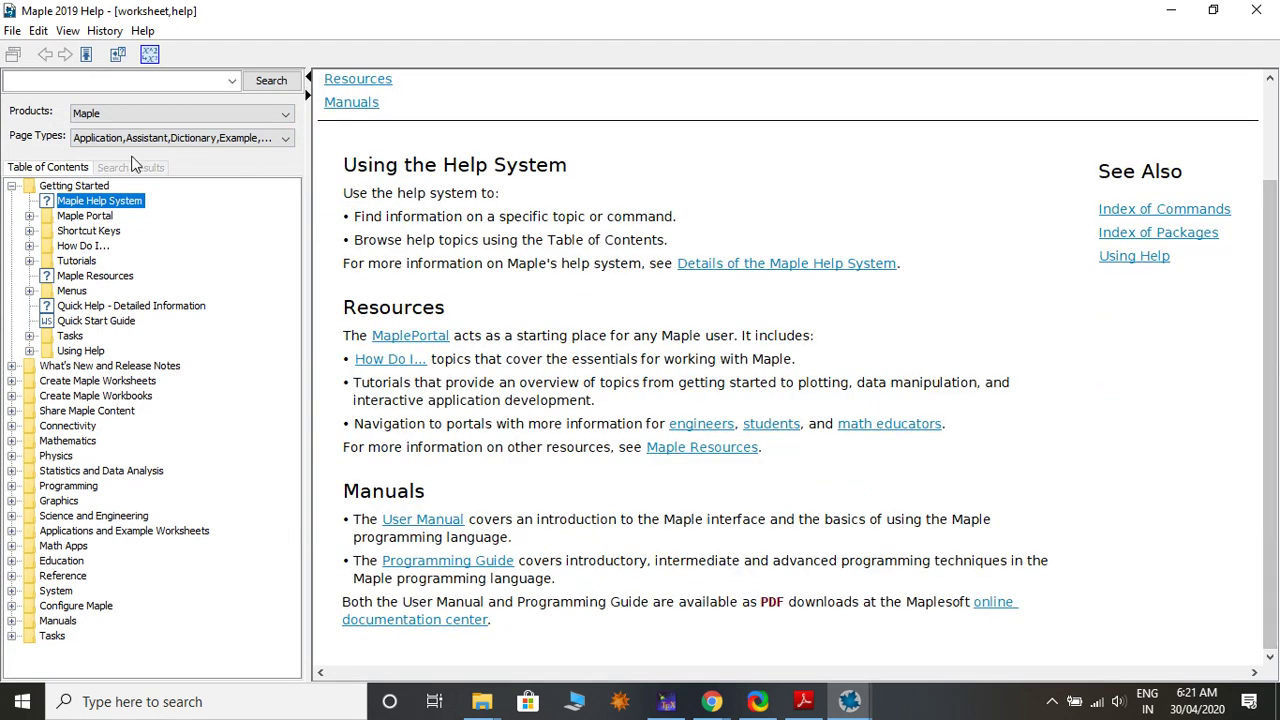
pyautogui.click(1171, 10)
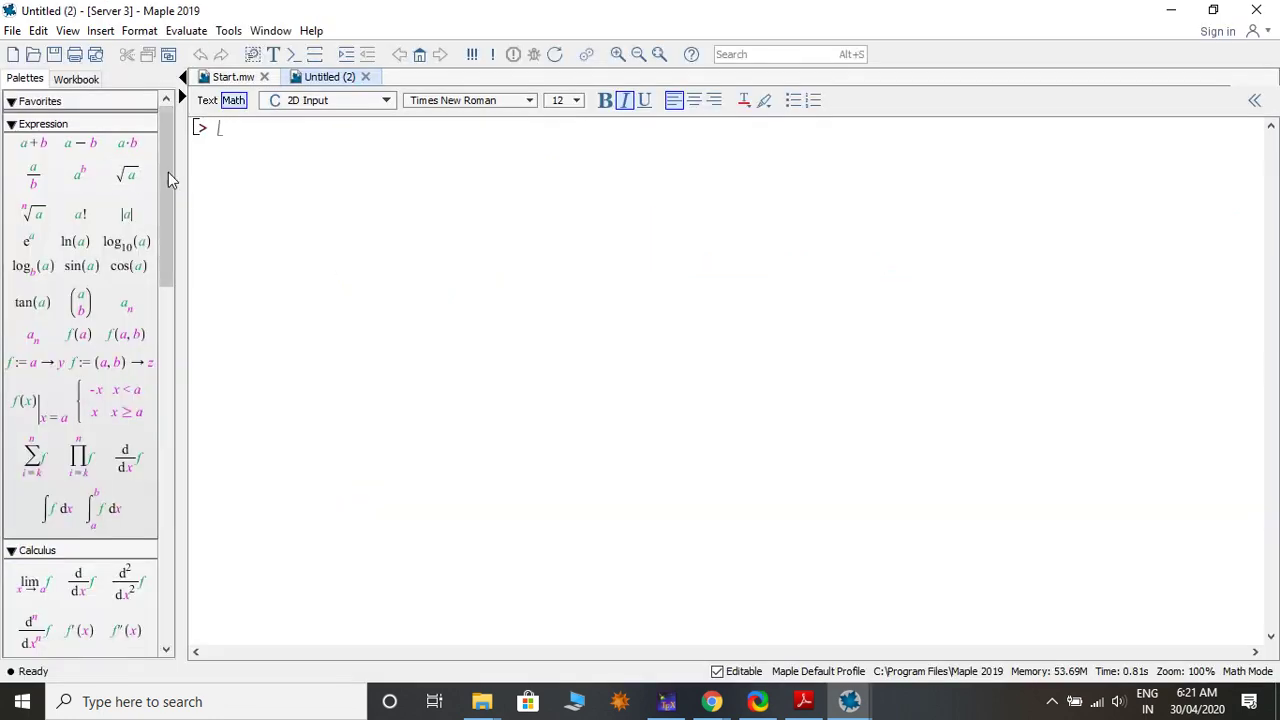
# - Look through the Favorites, Expression and Calculus palettes, collapsing and re-expanding the Expression palette
pyautogui.click(105, 101)
pyautogui.click(71, 104)
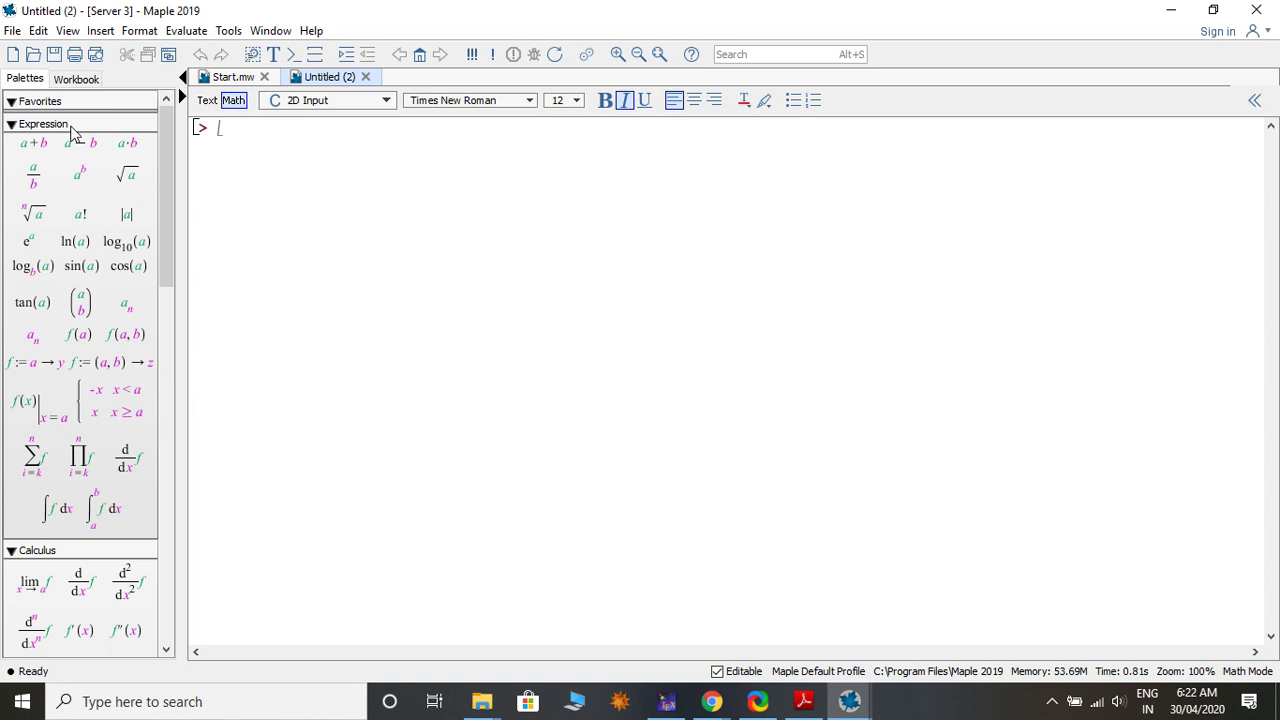
pyautogui.click(62, 126)
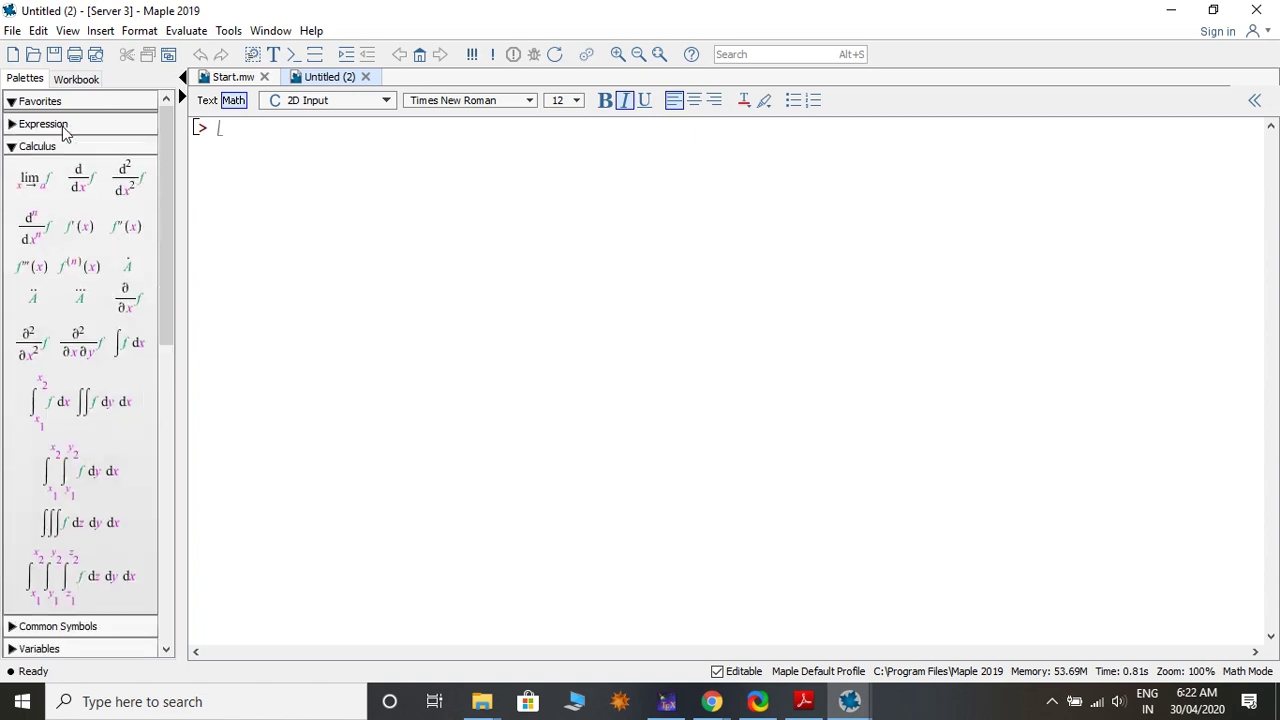
pyautogui.click(62, 126)
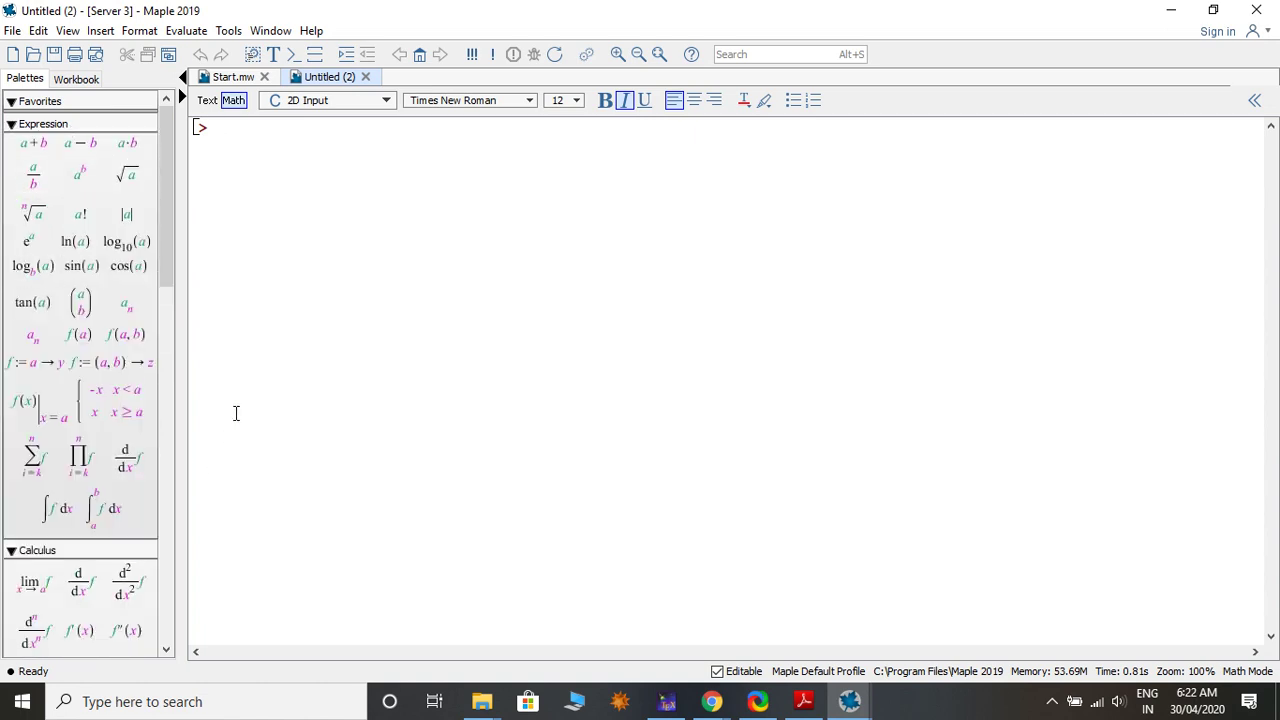
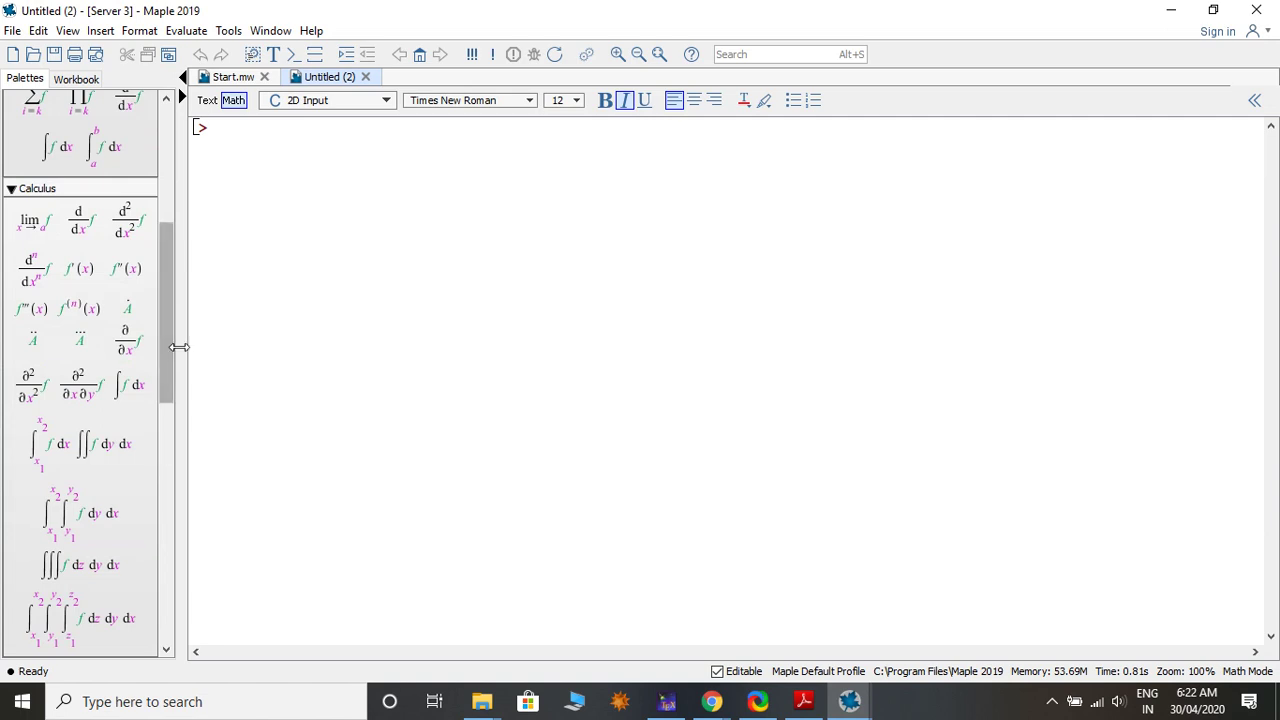
pyautogui.moveTo(170, 348); pyautogui.dragTo(180, 446)
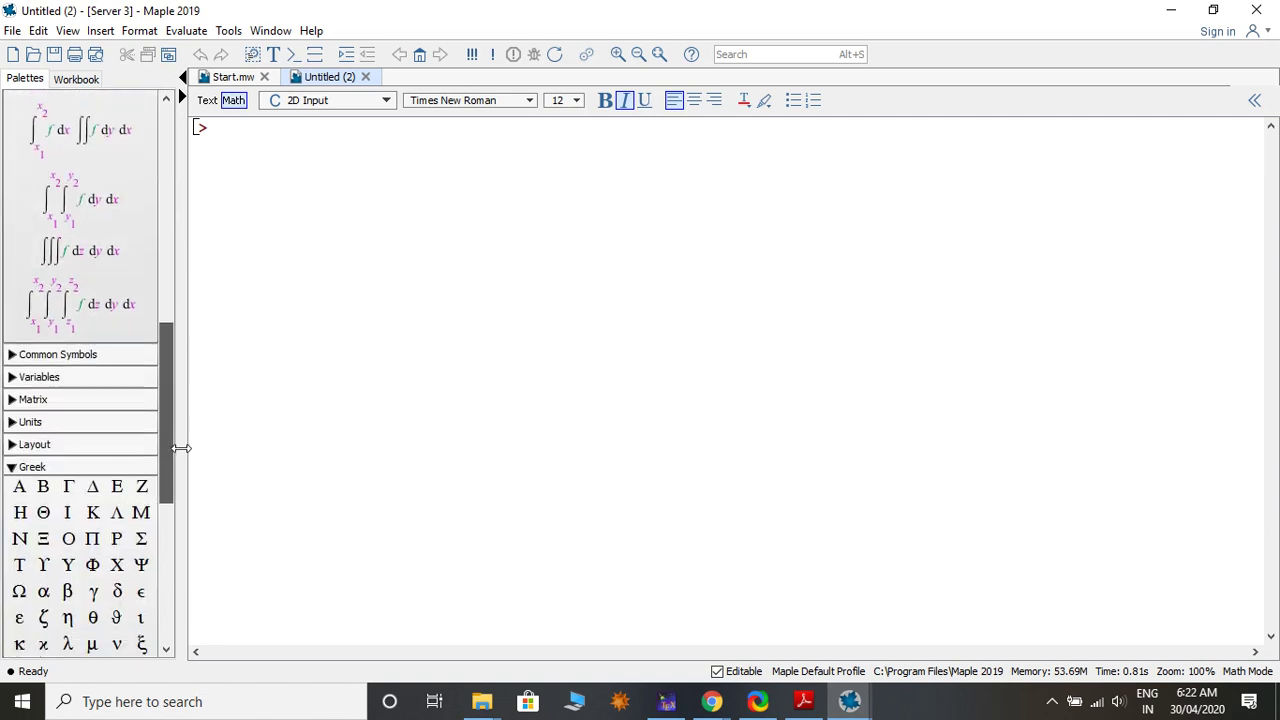
# - Look through the Common Symbols, Variables and Matrix palettes, expanding and collapsing each one
pyautogui.click(89, 355)
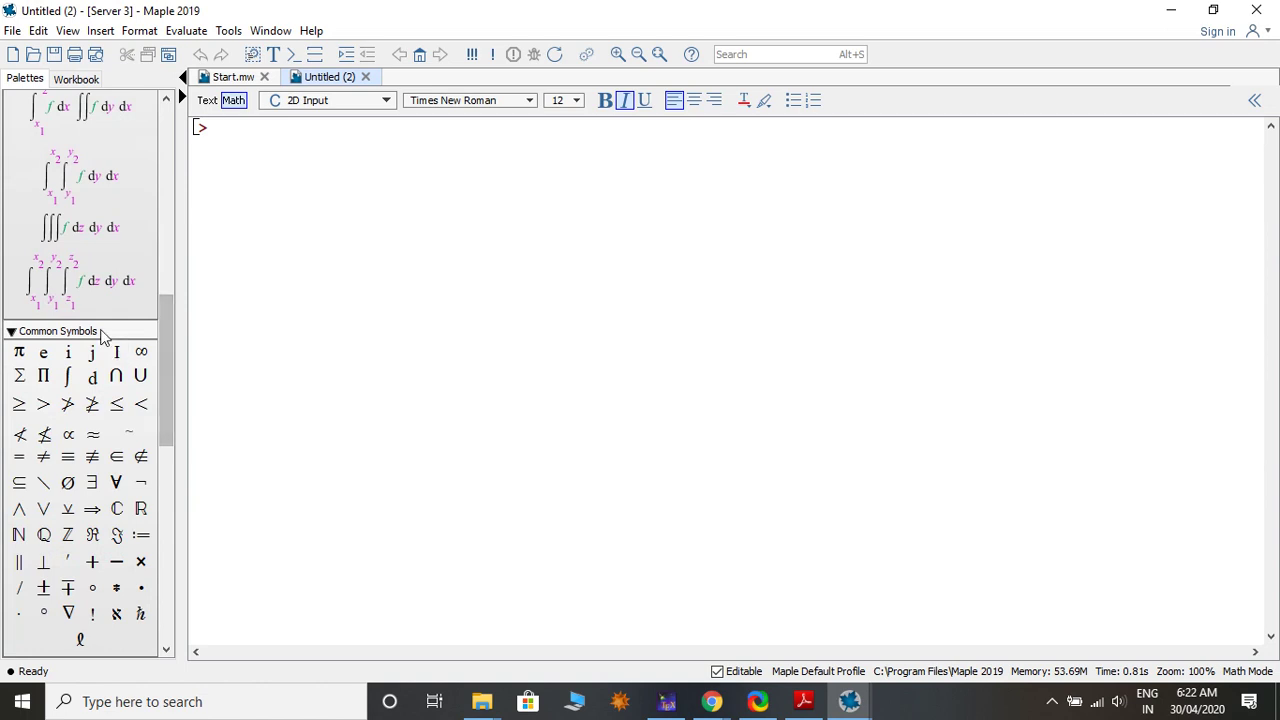
pyautogui.click(100, 333)
pyautogui.click(96, 356)
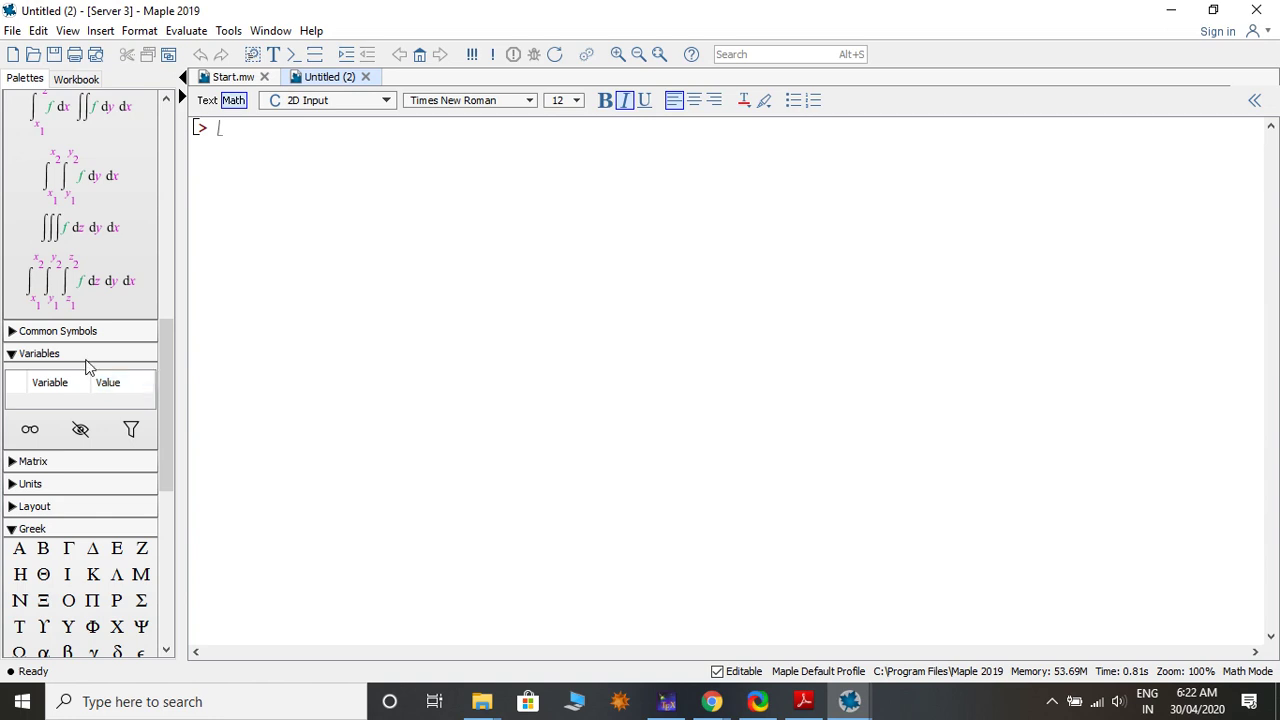
pyautogui.click(84, 358)
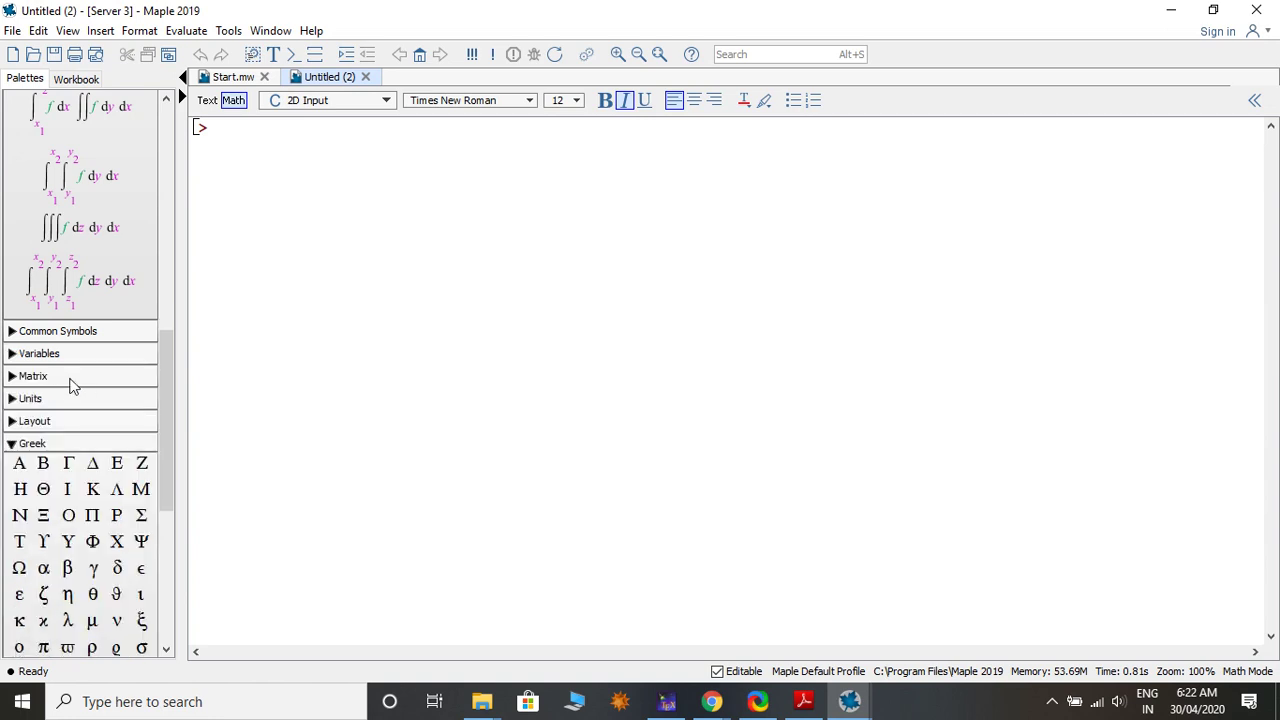
pyautogui.click(72, 378)
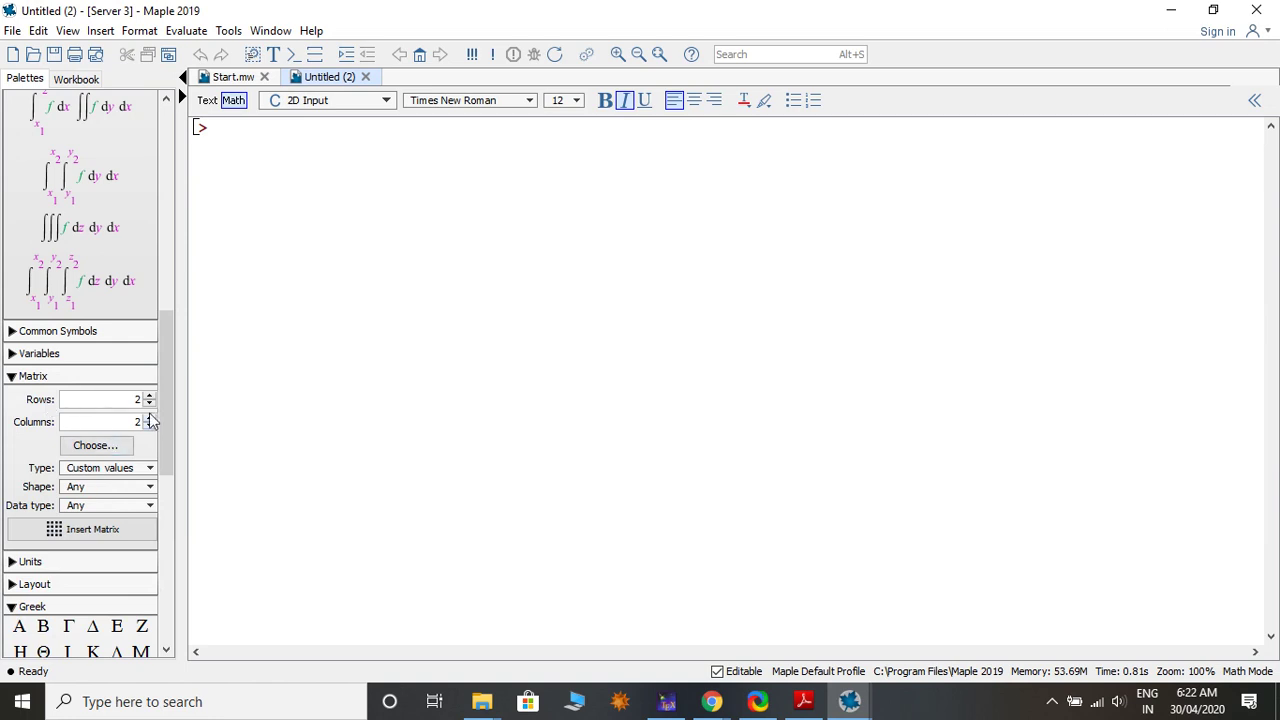
pyautogui.moveTo(166, 406); pyautogui.dragTo(166, 441)
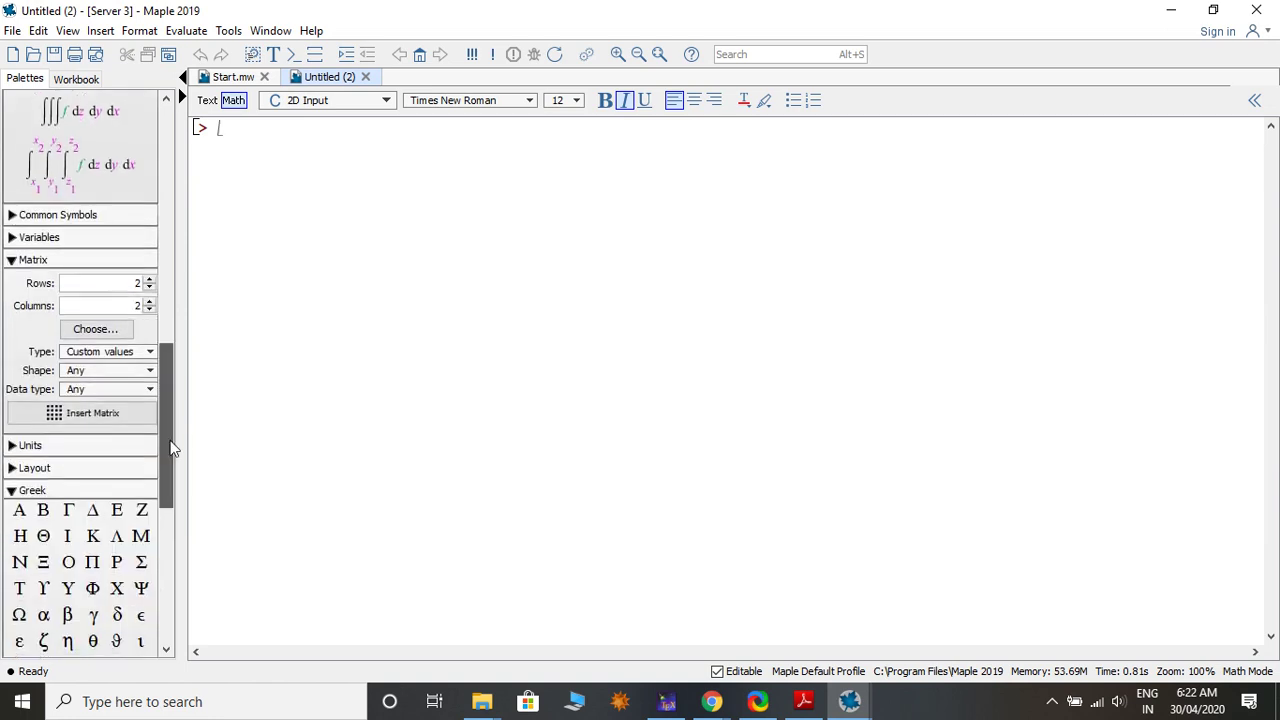
pyautogui.click(54, 260)
# - Look through the Units and Layout palettes, and collapse the Greek palette to view the Components palette
pyautogui.click(31, 282)
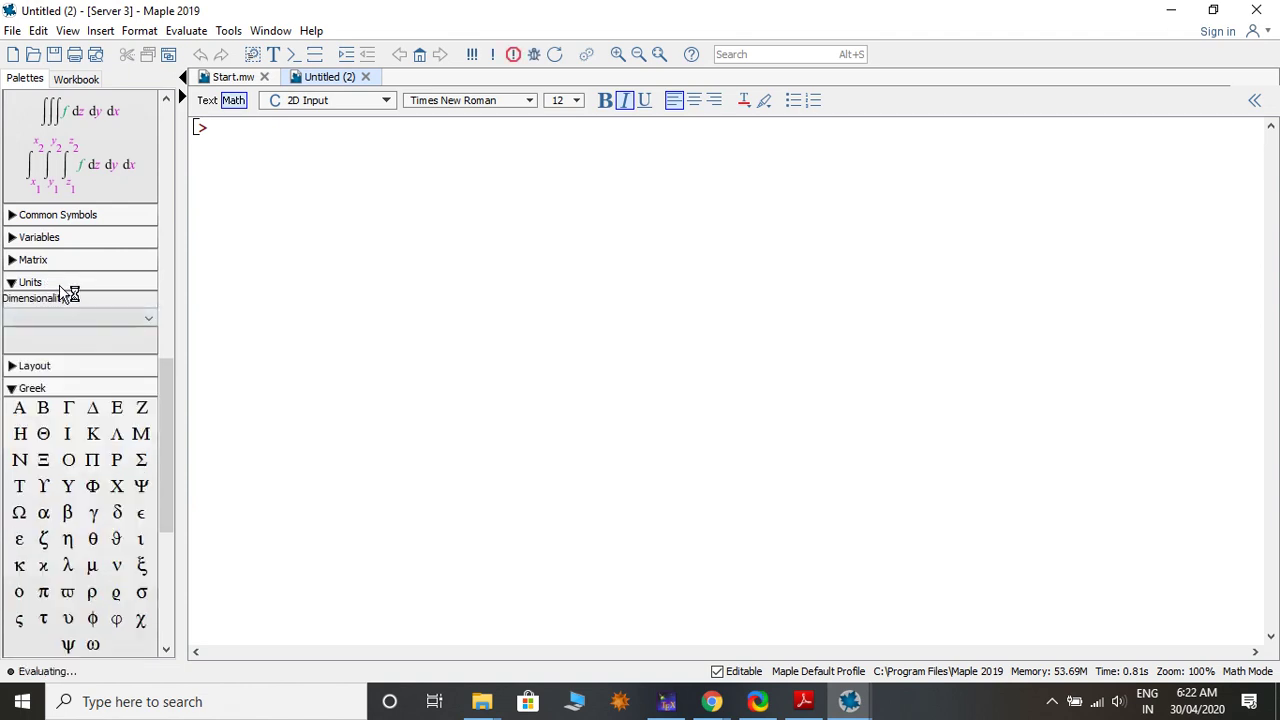
pyautogui.click(63, 284)
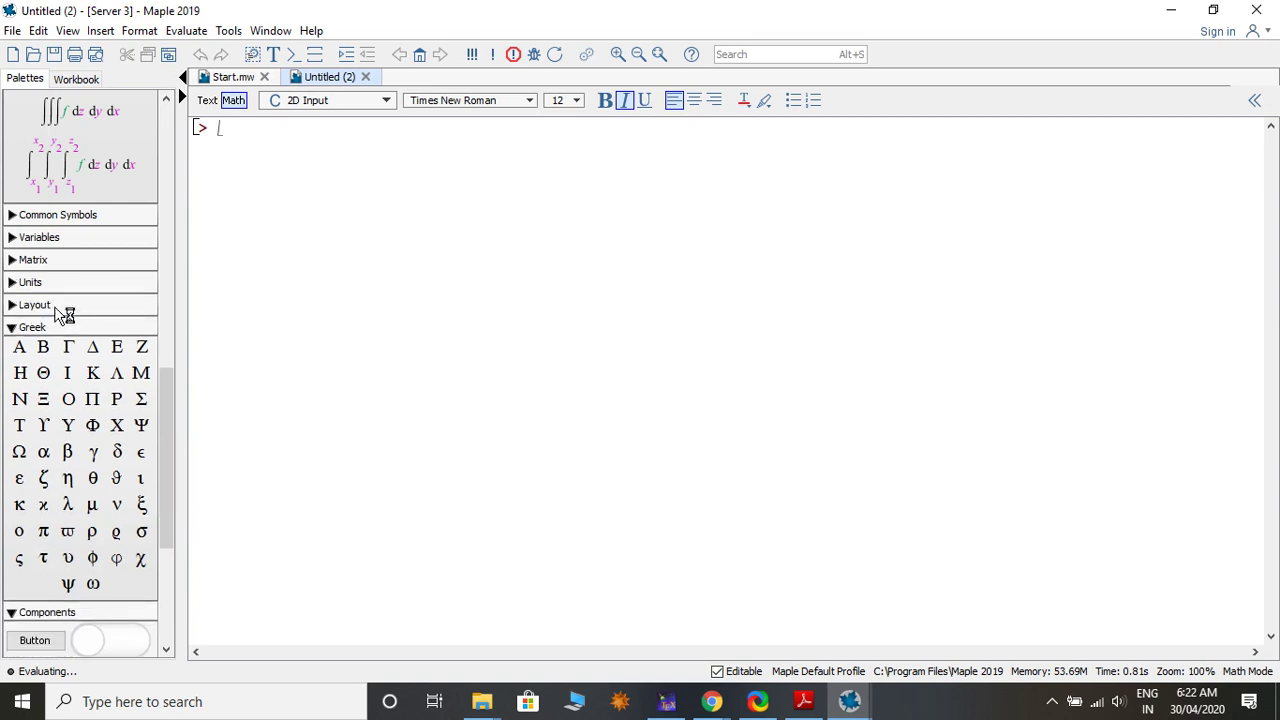
pyautogui.click(56, 308)
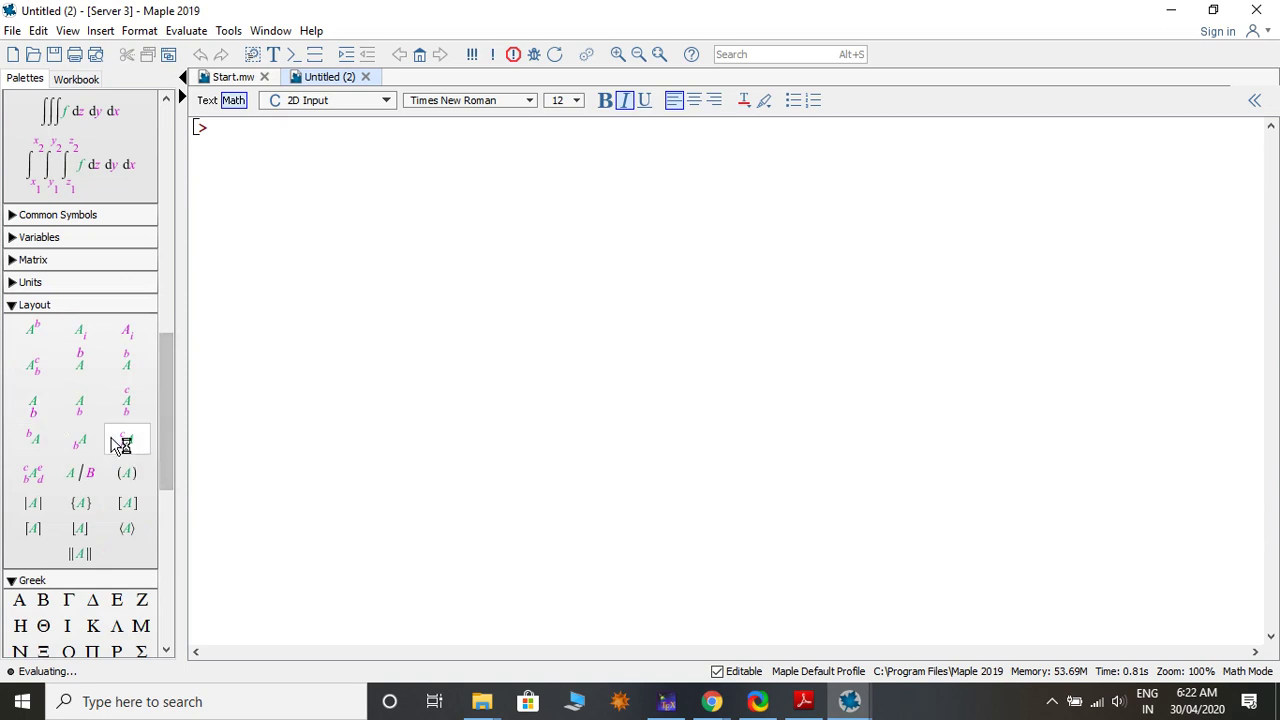
pyautogui.click(71, 305)
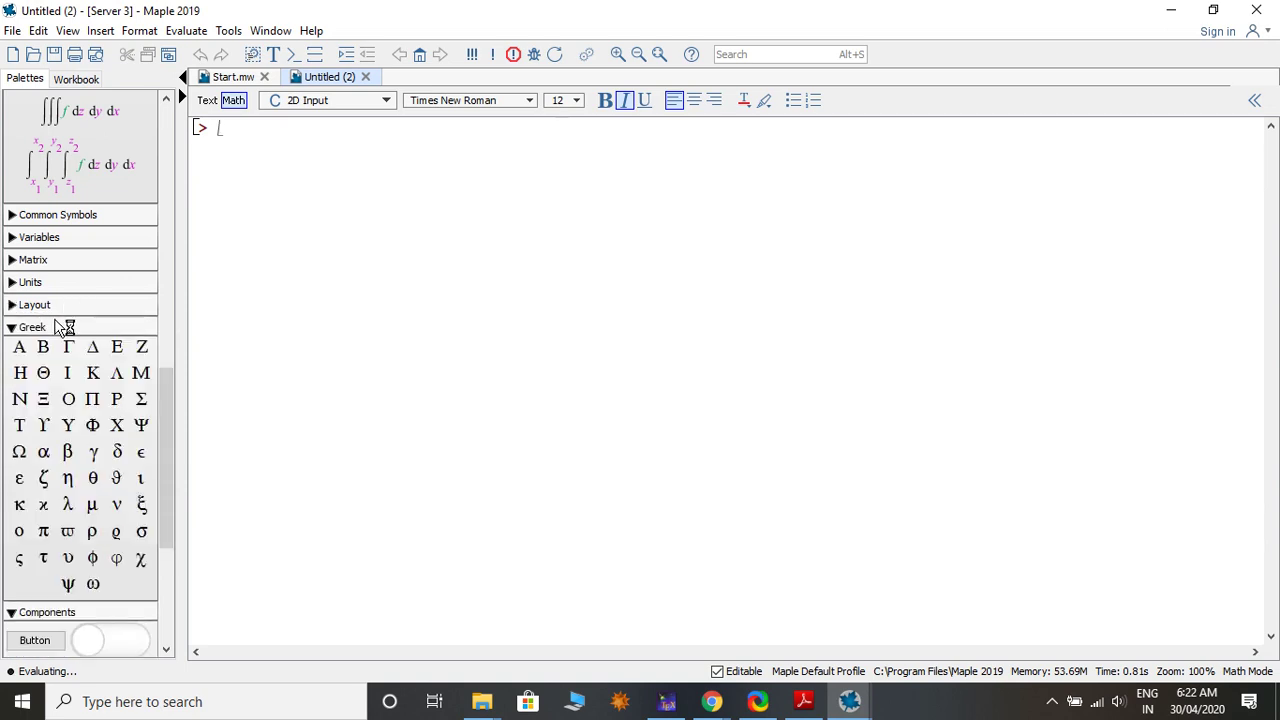
pyautogui.click(57, 328)
pyautogui.click(54, 330)
pyautogui.click(54, 328)
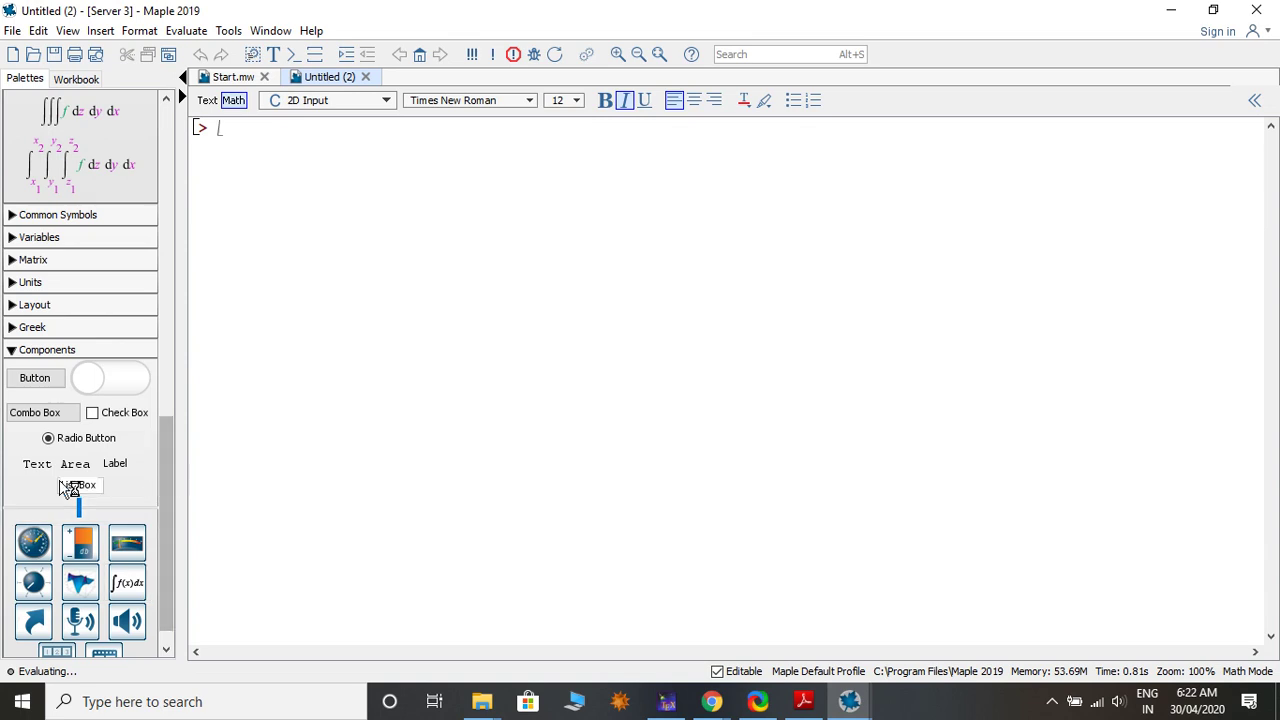
# - Insert the a + b template from the Expression palette and fill it in as x + 1
pyautogui.scroll(5, 174, 250)
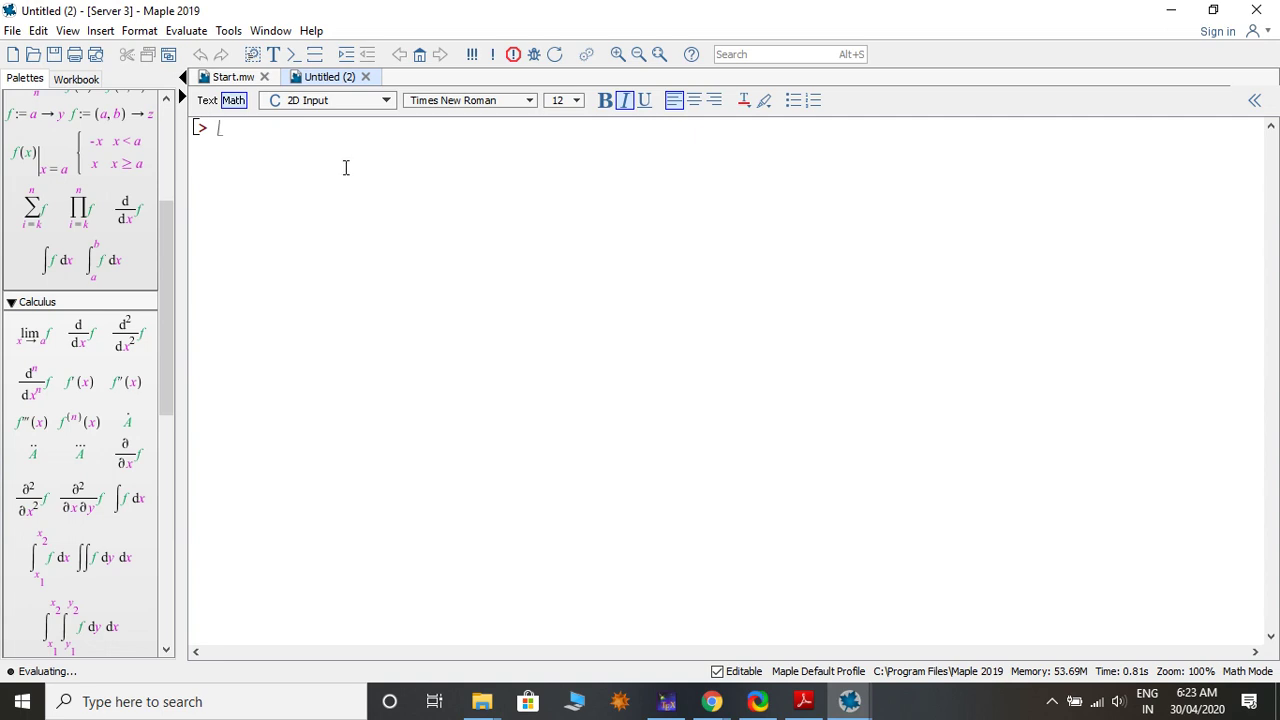
pyautogui.click(169, 120)
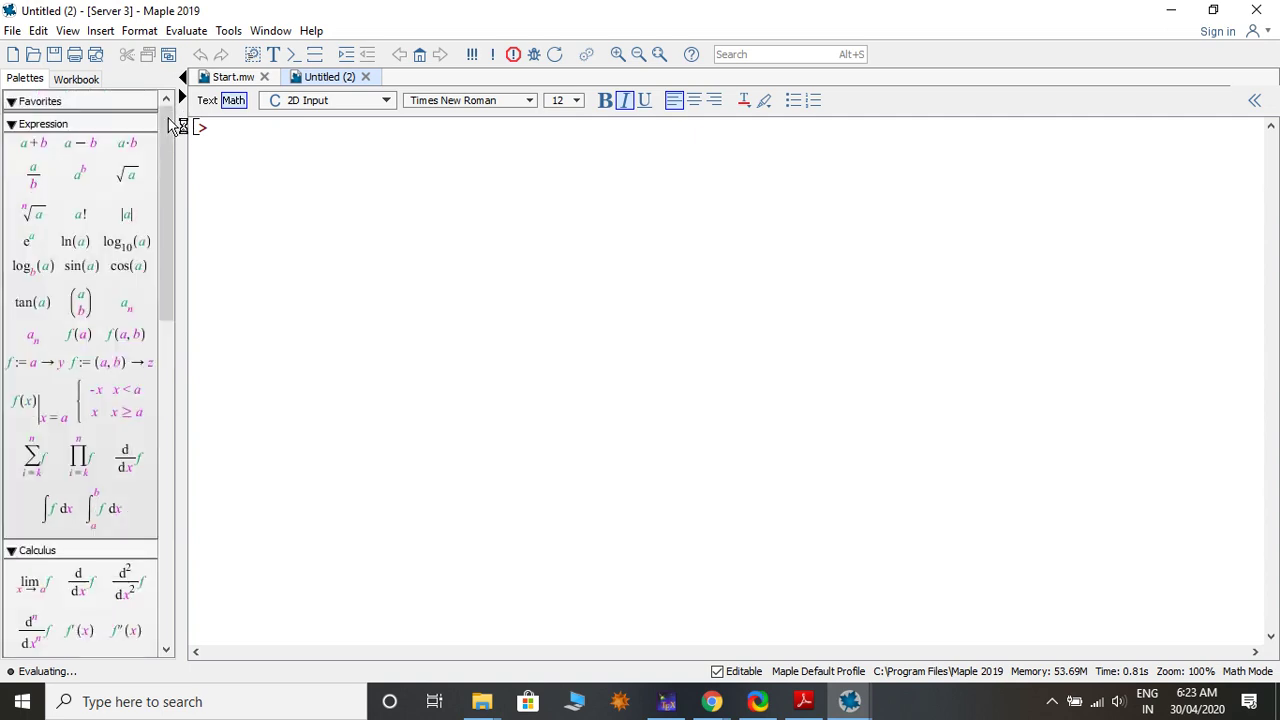
pyautogui.click(34, 142)
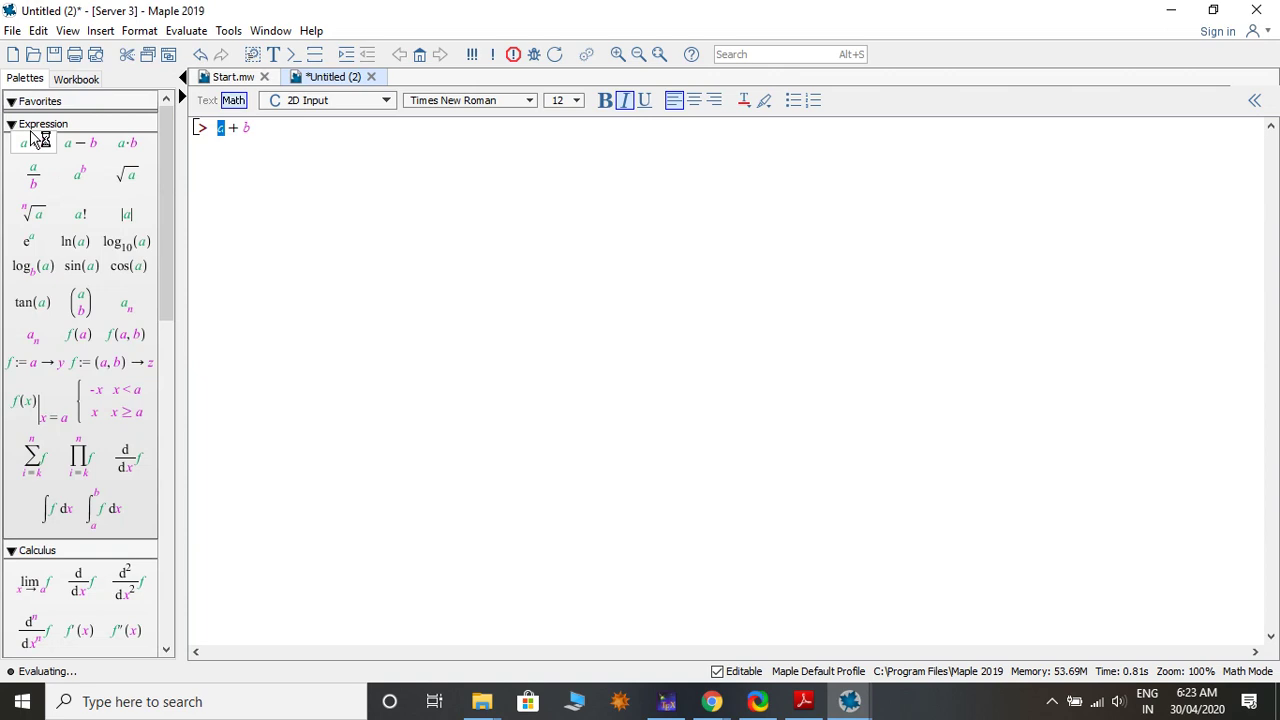
pyautogui.press('BackSpace')
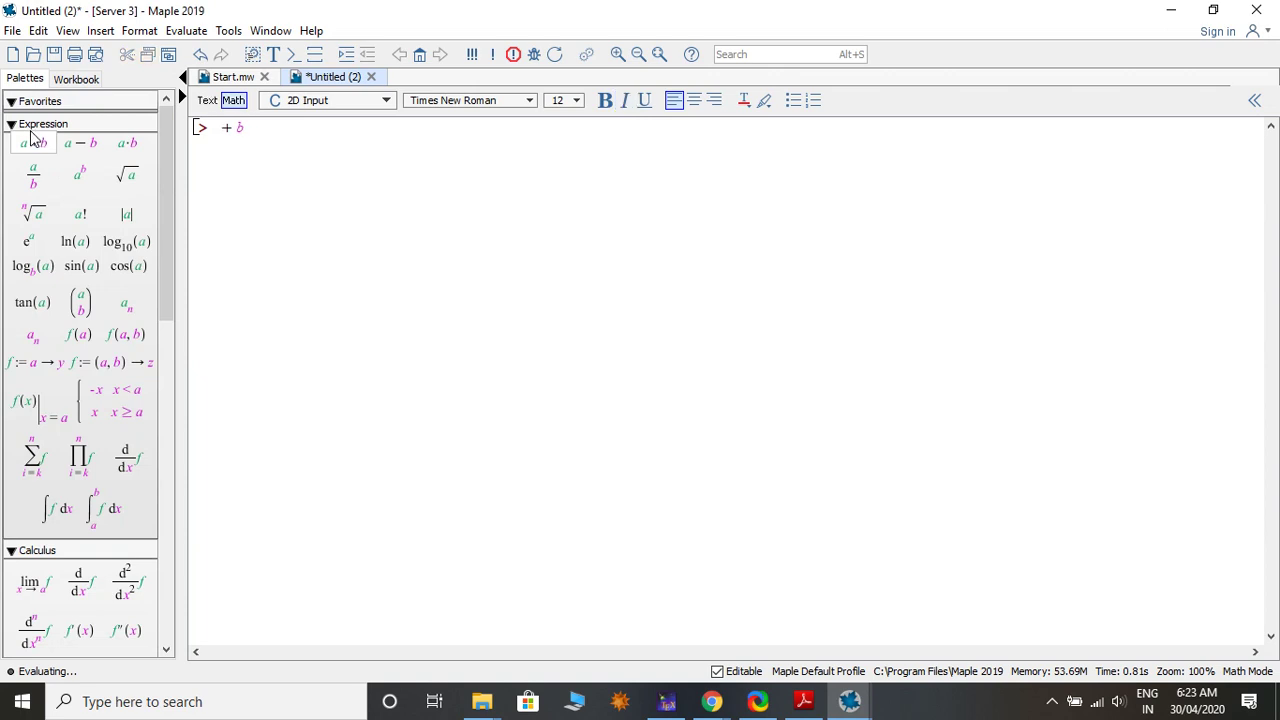
pyautogui.write('x')
pyautogui.press('Tab')
pyautogui.press('BackSpace')
pyautogui.write('1')
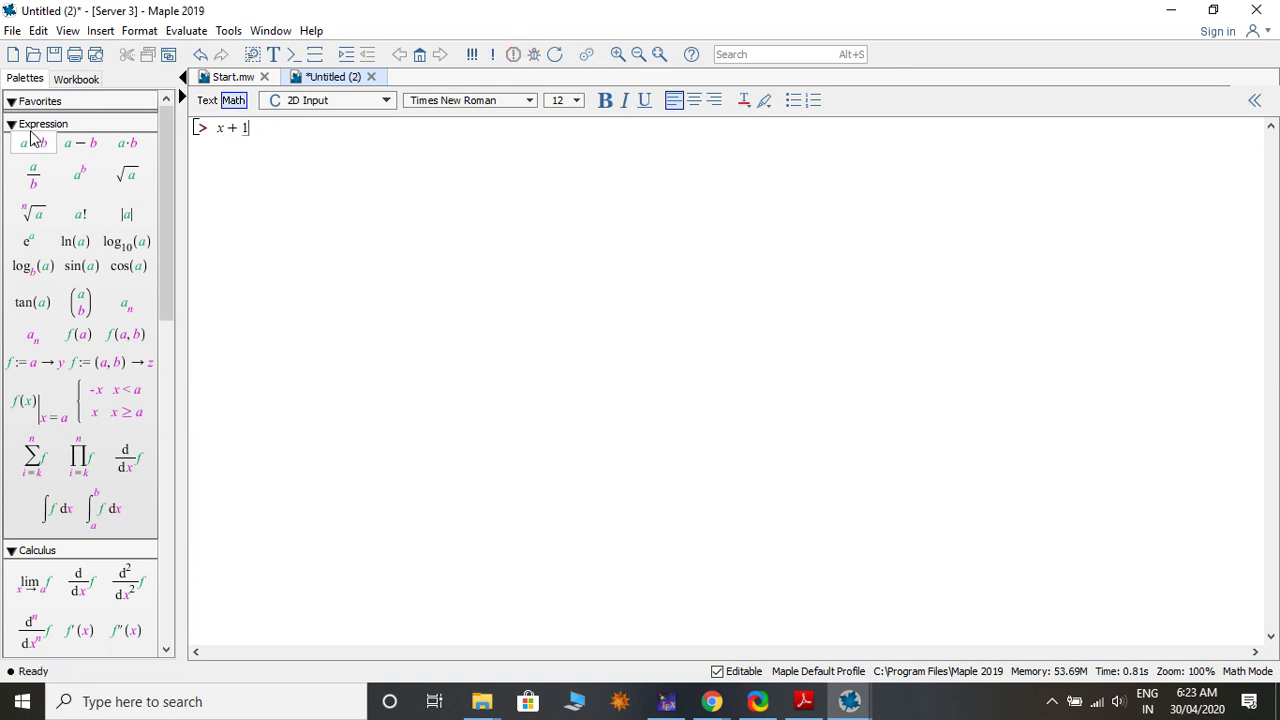
# - Enclose x + 1 in parentheses, multiply it by (x − 1) and evaluate the product
pyautogui.write(')')
pyautogui.press('Left')
pyautogui.press('Left')
pyautogui.press('Left')
pyautogui.press('Left')
pyautogui.write('(')
pyautogui.press('Right')
pyautogui.press('Right')
pyautogui.press('Right')
pyautogui.write('(')
pyautogui.write('x-1')
pyautogui.write(')')
pyautogui.press('Return')
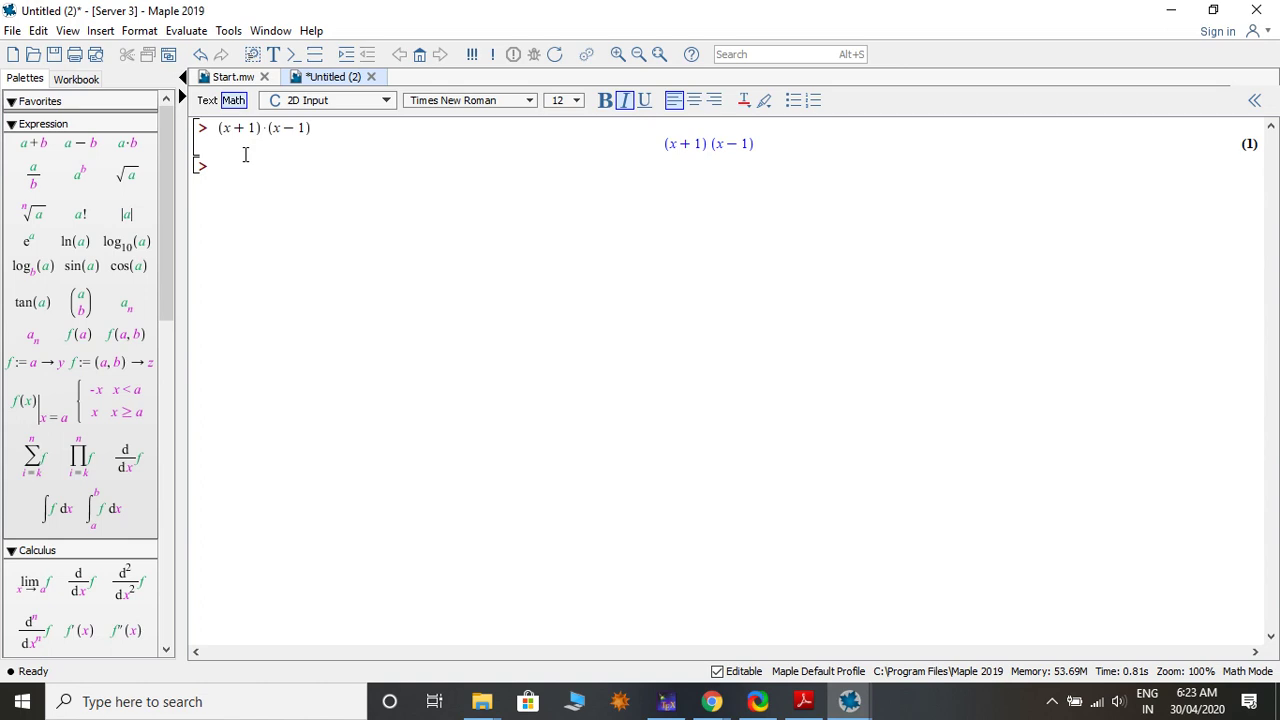
# - Evaluate the equation x = 1; and the expression x + 2 on separate input lines
pyautogui.write('x = 1;')
pyautogui.press('Return')
pyautogui.write('x + 2')
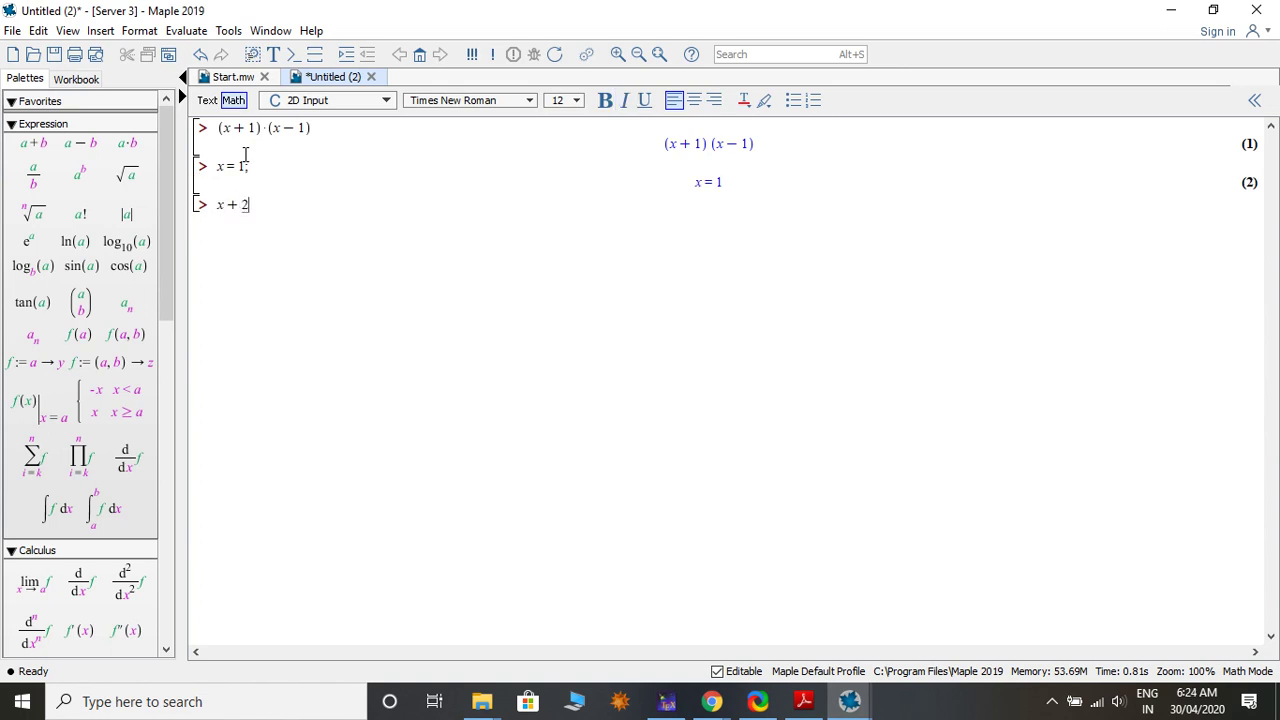
pyautogui.press('Return')
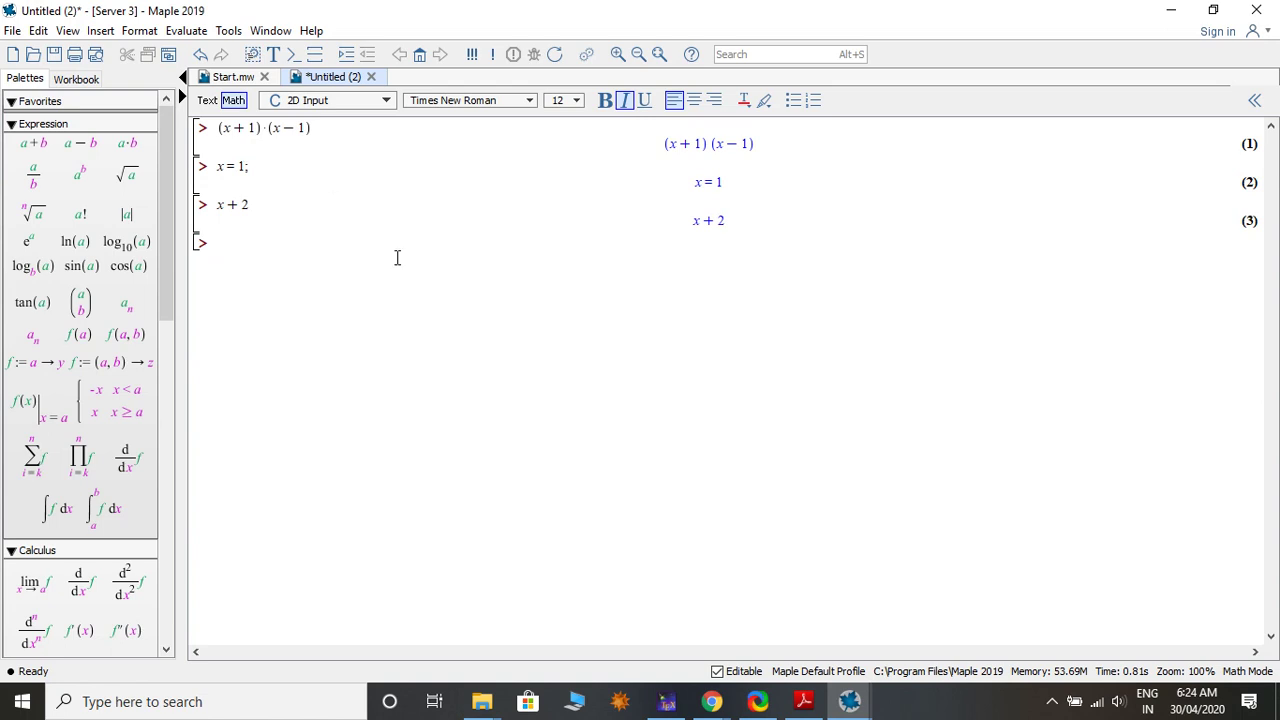
pyautogui.write('eva')
pyautogui.press('BackSpace')
pyautogui.press('BackSpace')
pyautogui.press('BackSpace')
# - Evaluate 1 + 3, and add 3 to a several-hundred-digit integer made of a 1, many zeros, and long runs of 1s, 2s and 3s
pyautogui.write('1 + 3')
pyautogui.press('Return')
pyautogui.write('3')
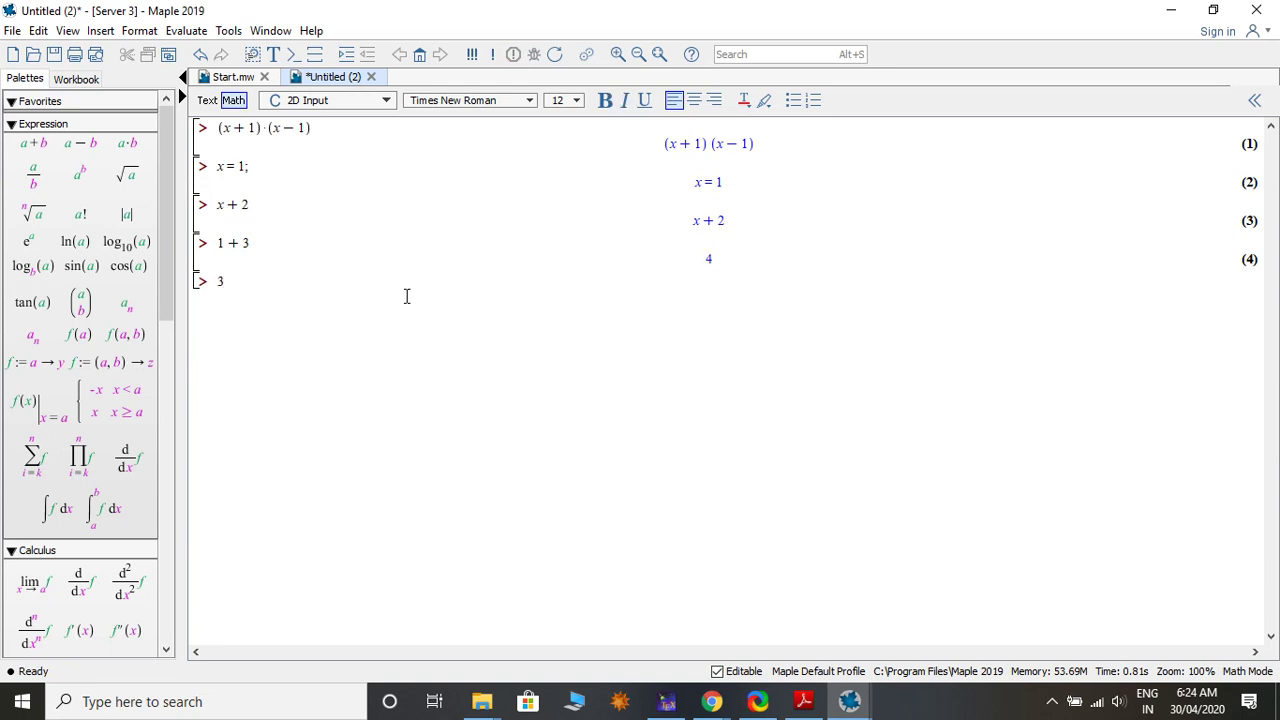
pyautogui.write('+1000000000000000000000000000000000000000000000000000000000000000000000000000000000000000000000000000000')
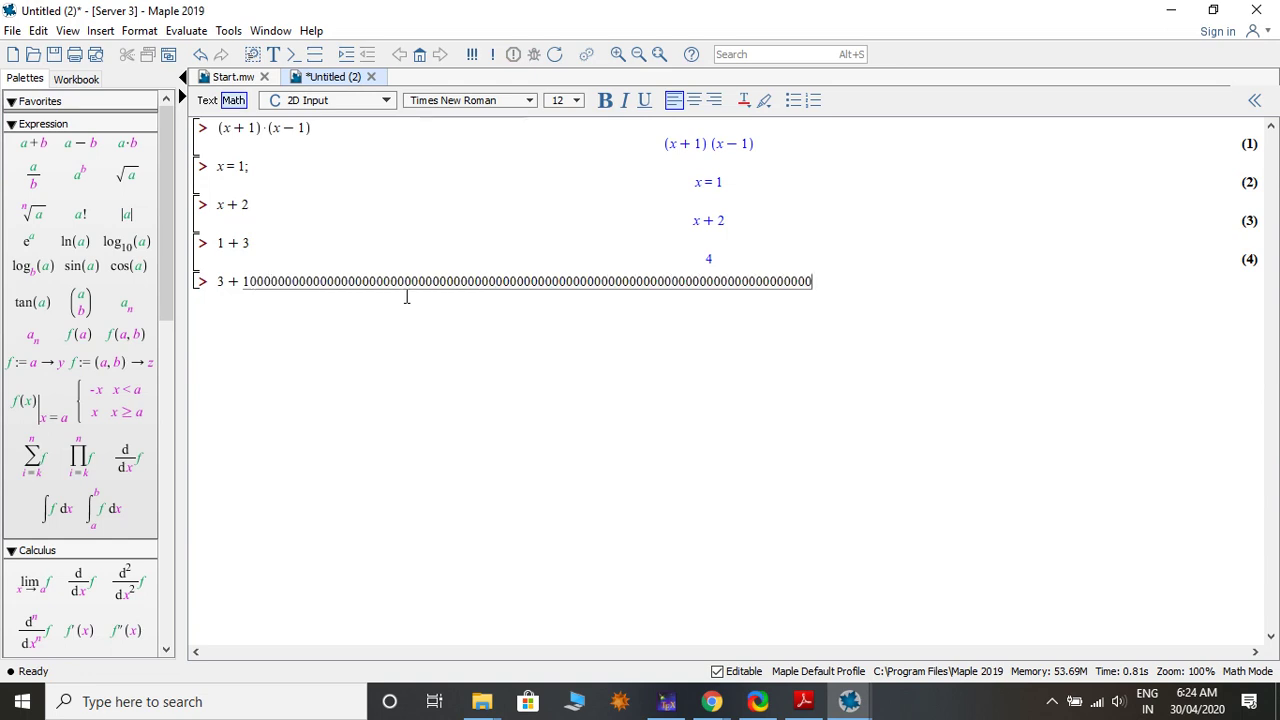
pyautogui.write('00000000000000000000000000000000000000000000000000000000000000000000000000')
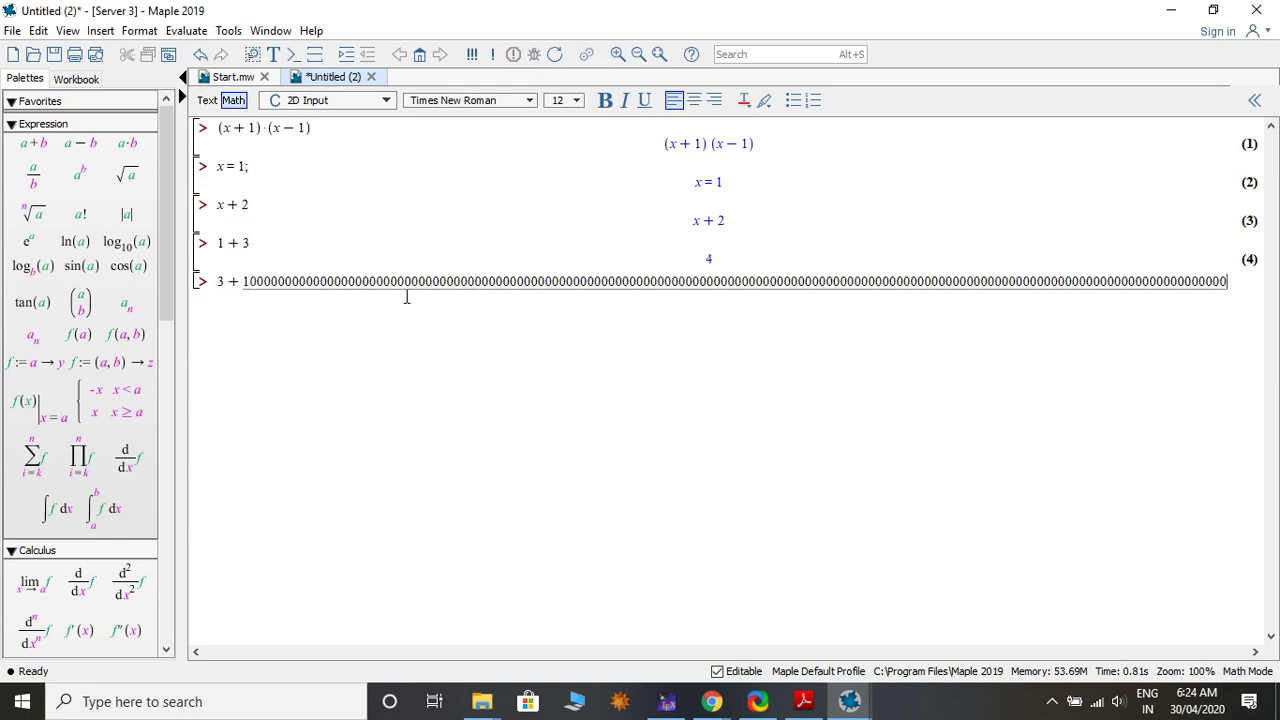
pyautogui.write('0000000000000000000000000000000000000000000000000000000')
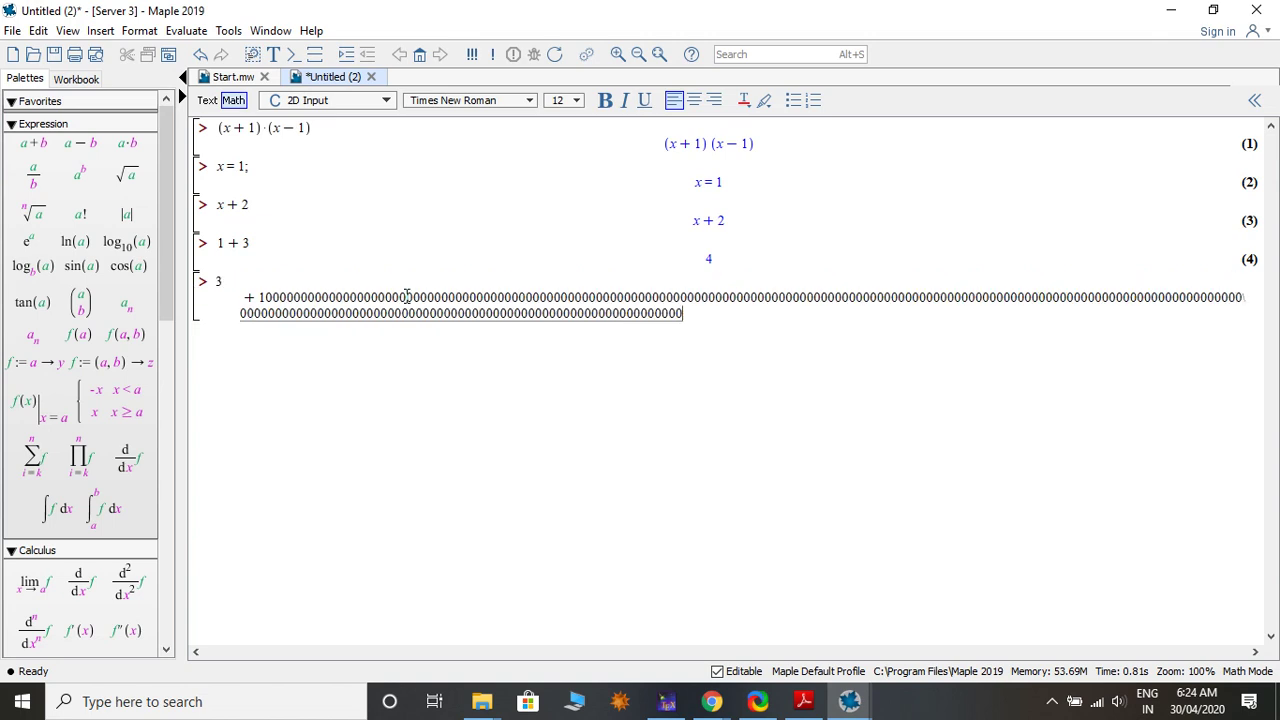
pyautogui.write('00000000000000000000000000000000000000000000000000000000000000000000')
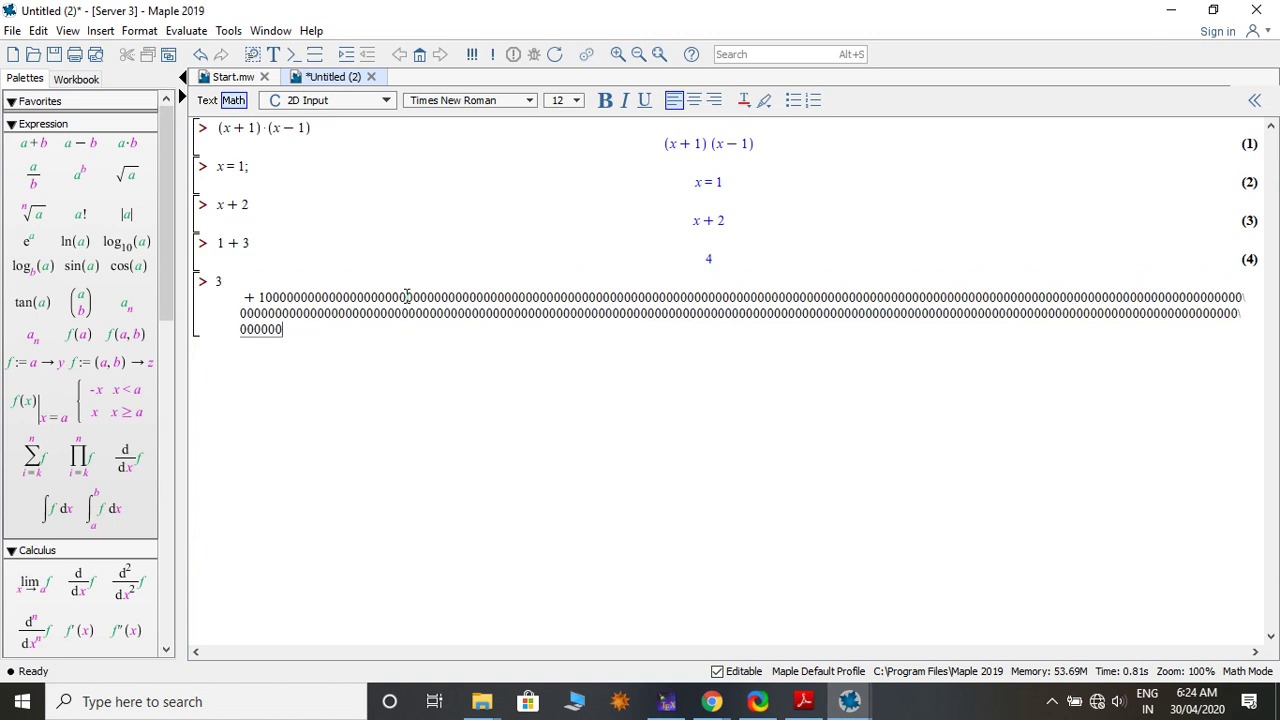
pyautogui.write('000000000000000000000000000000000000000000000000000000000000000000000000000000000')
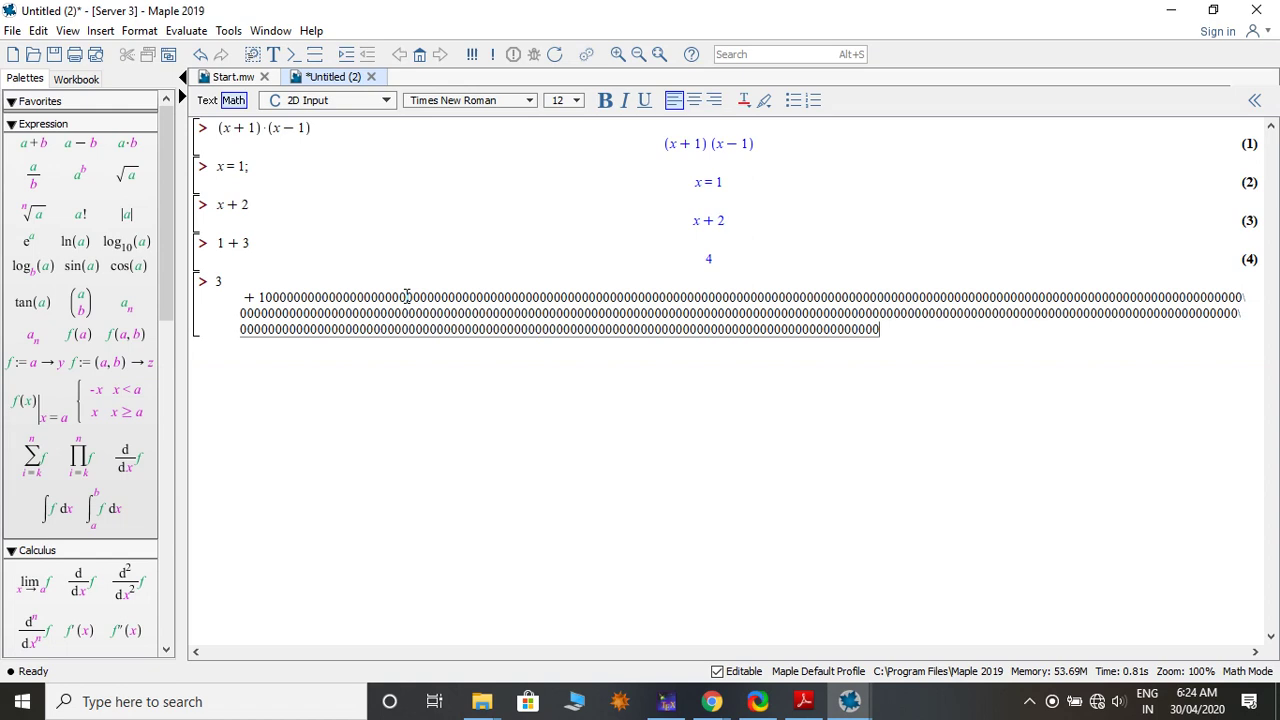
pyautogui.write('00000000000000000000000000000000000000000000000000000000000000000000000000000000000000')
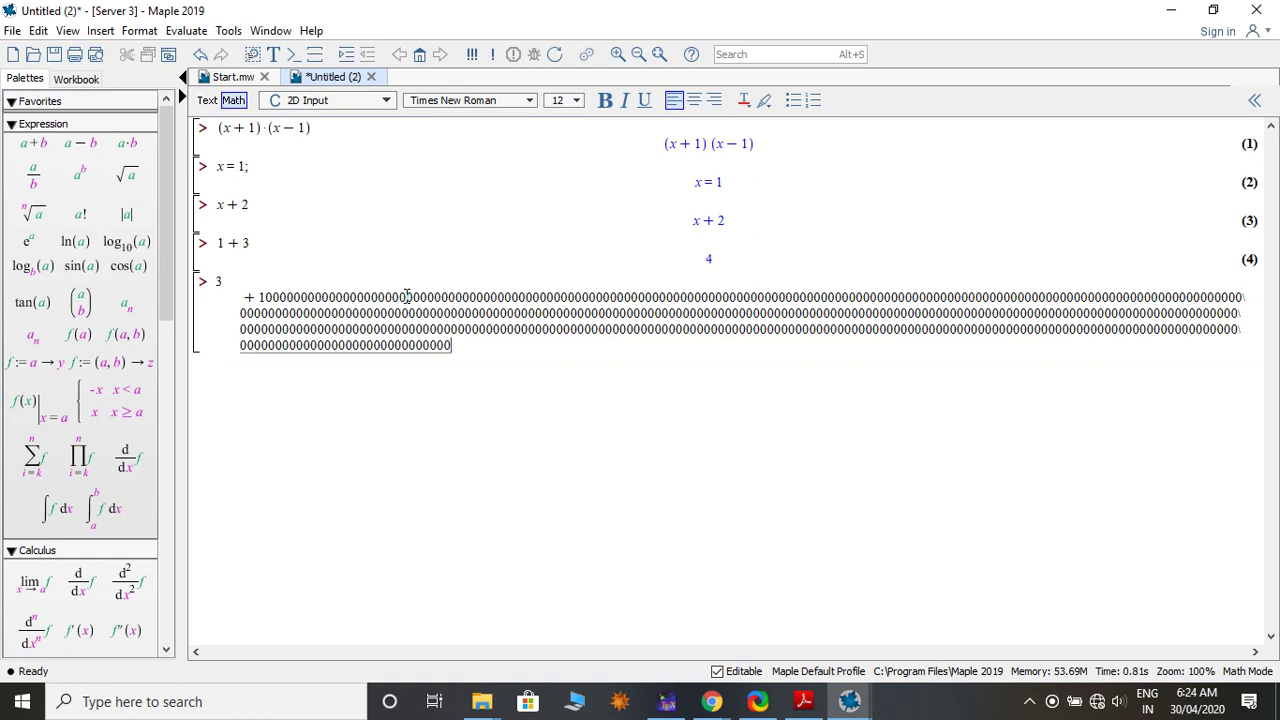
pyautogui.write('00000000000000000000000000000000000000000000000000000000000000000000000000')
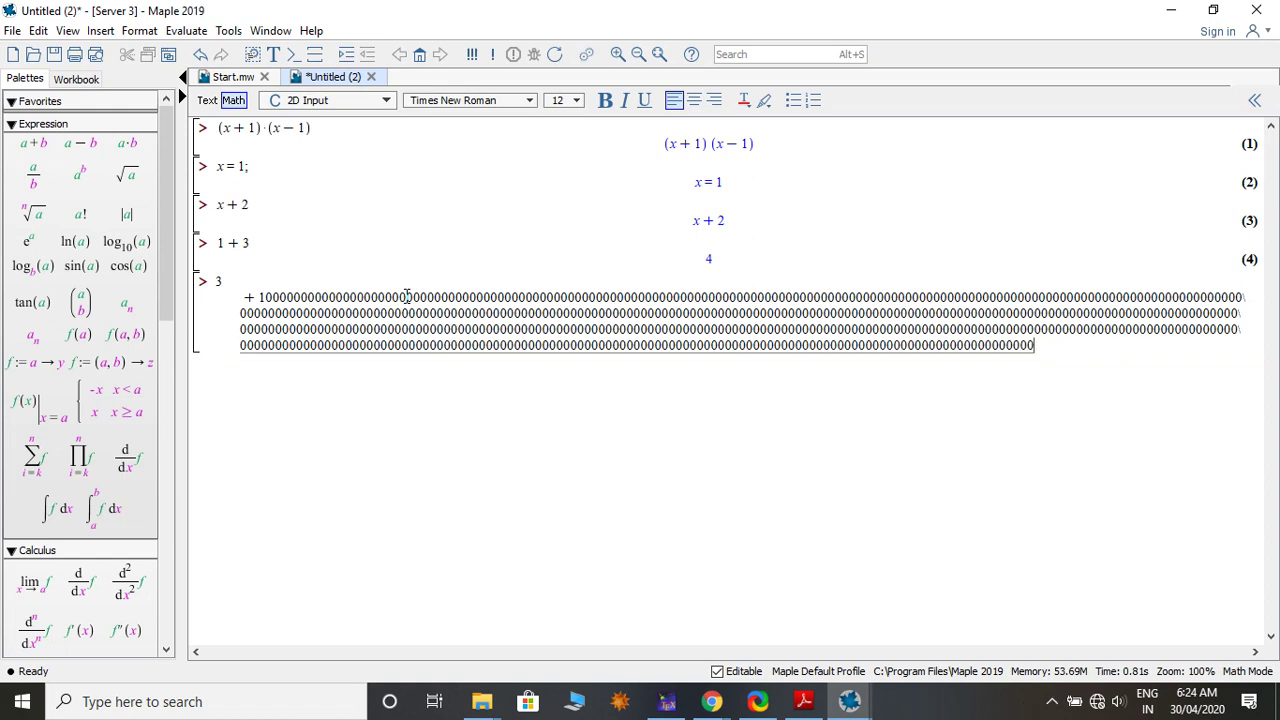
pyautogui.write('111111111111111111')
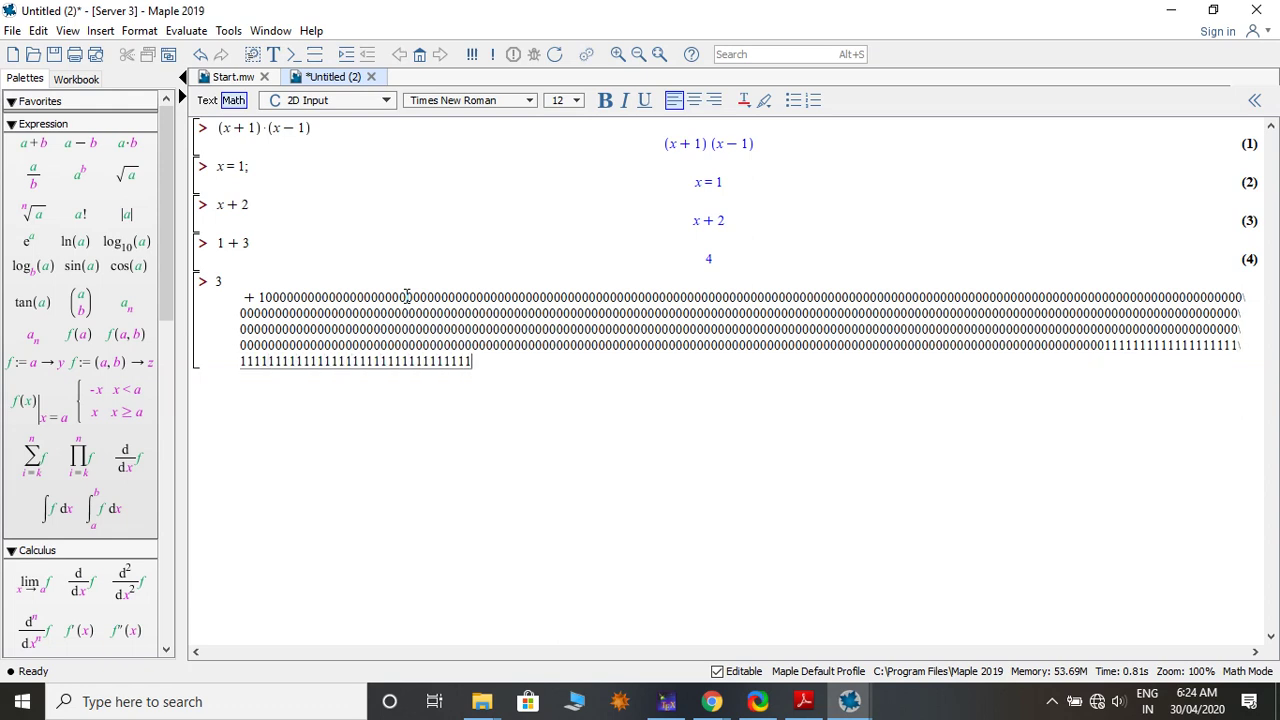
pyautogui.write('111111111111111111111111111111111111111111111111111111111111222222222222222222222222222222')
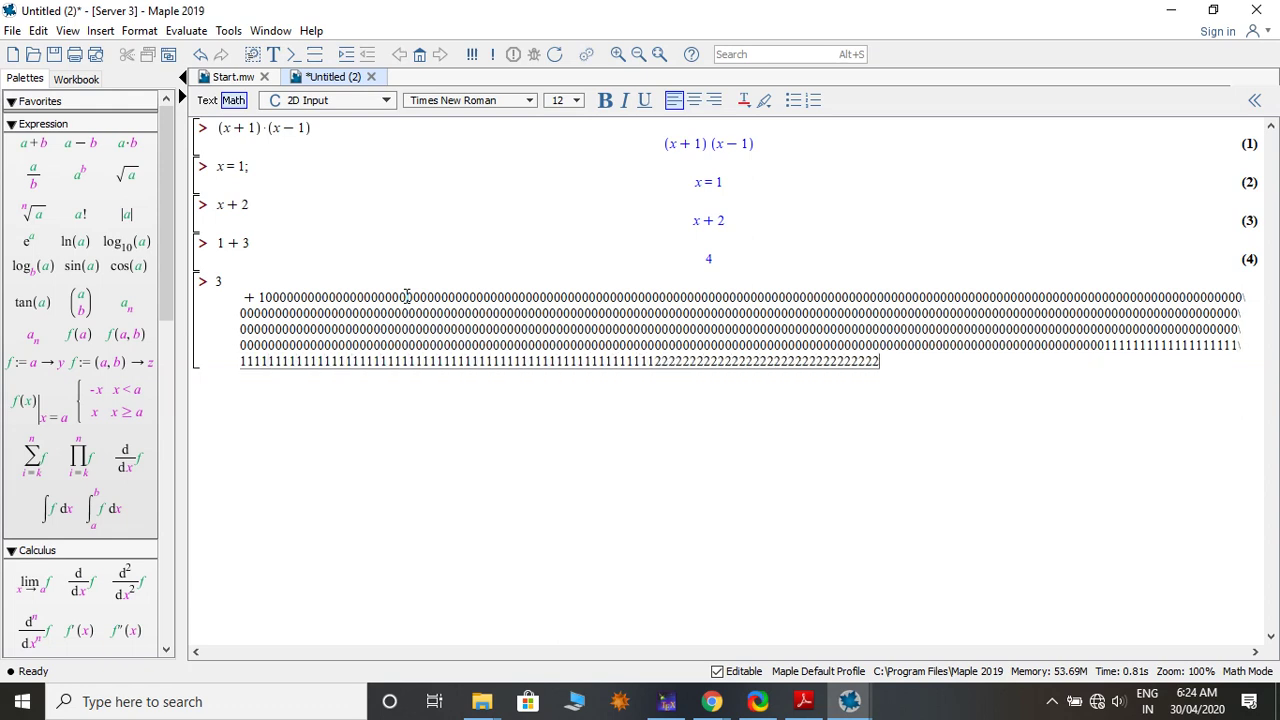
pyautogui.write('2222222222222222222222222222222222222222222222222222233333333333333333333333')
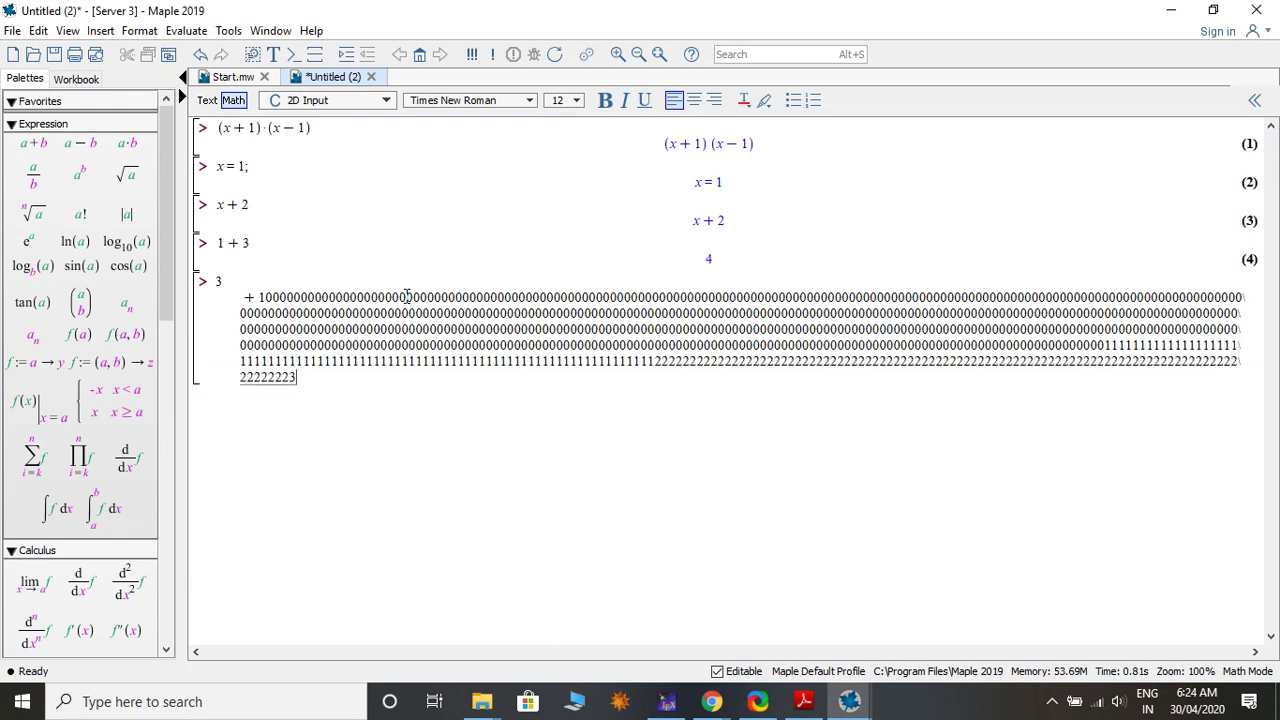
pyautogui.write('333333333333333333333333333333333333333333333333333333333333333')
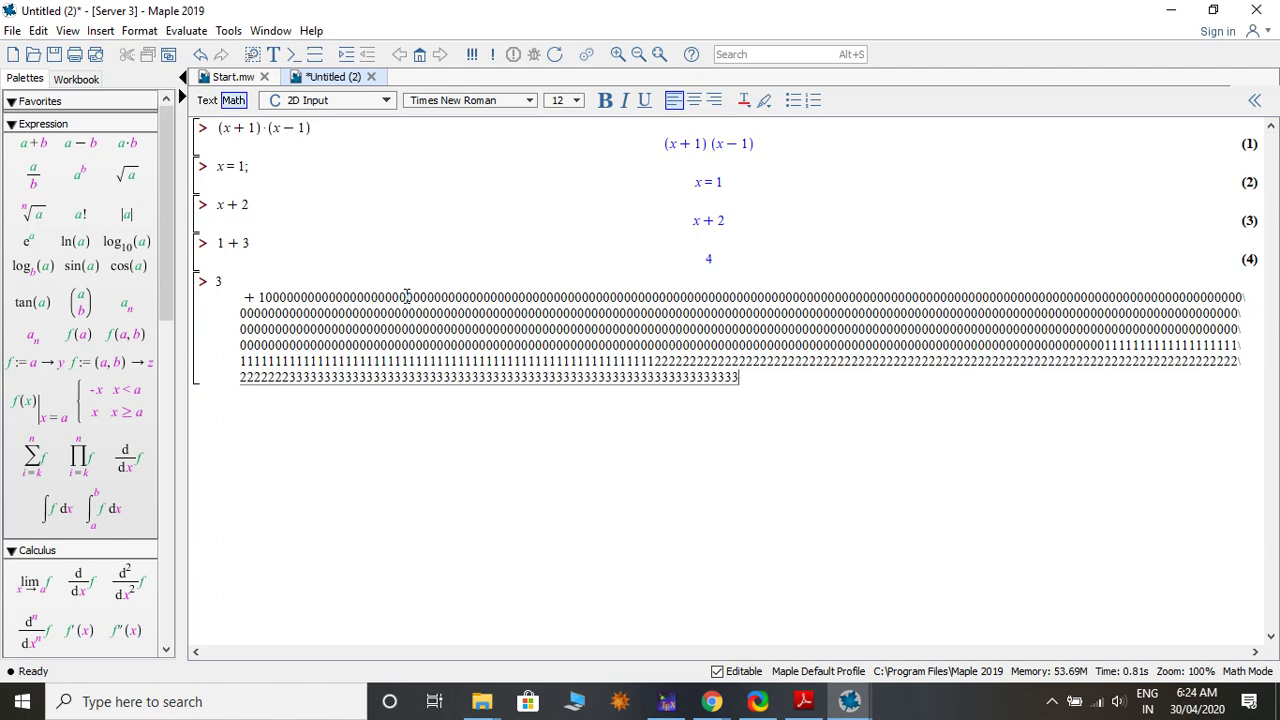
pyautogui.press('Return')
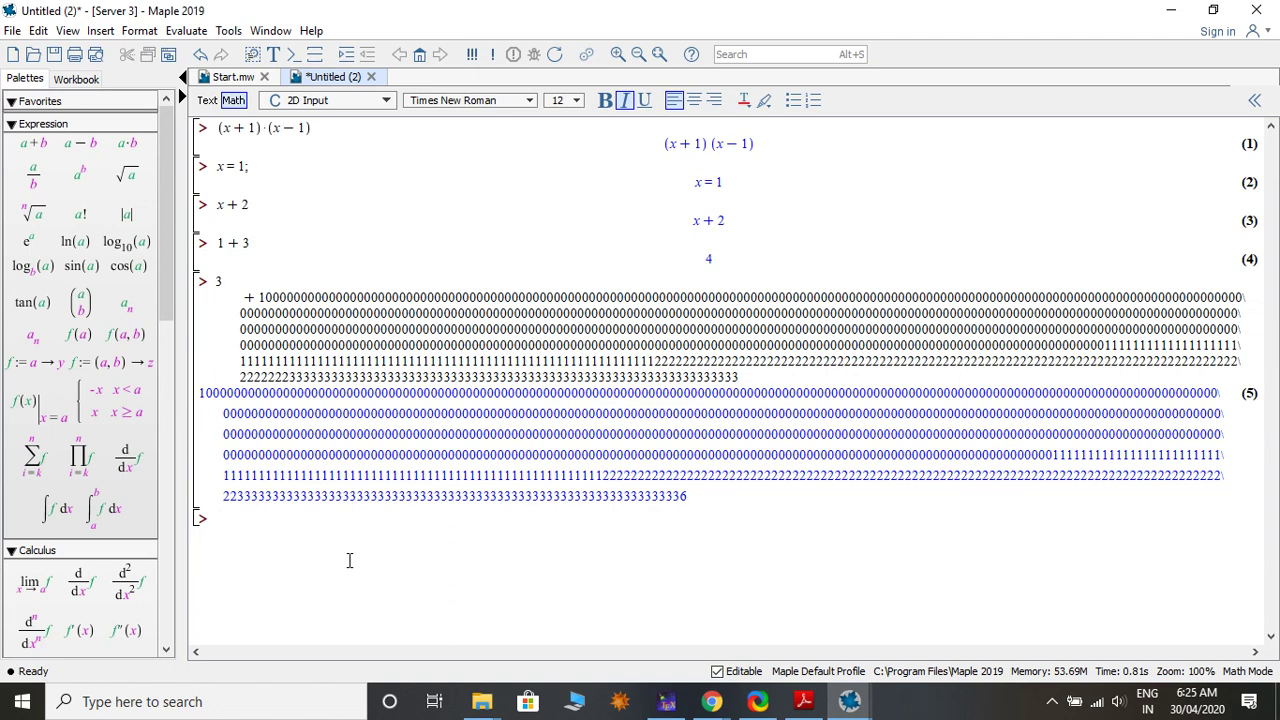
# - Evaluate the expression x − 1 on a new input line
pyautogui.write('x ')
pyautogui.write('=')
pyautogui.press('BackSpace')
pyautogui.write('=1')
pyautogui.press('BackSpace')
pyautogui.press('BackSpace')
pyautogui.write('-1')
pyautogui.press('Return')
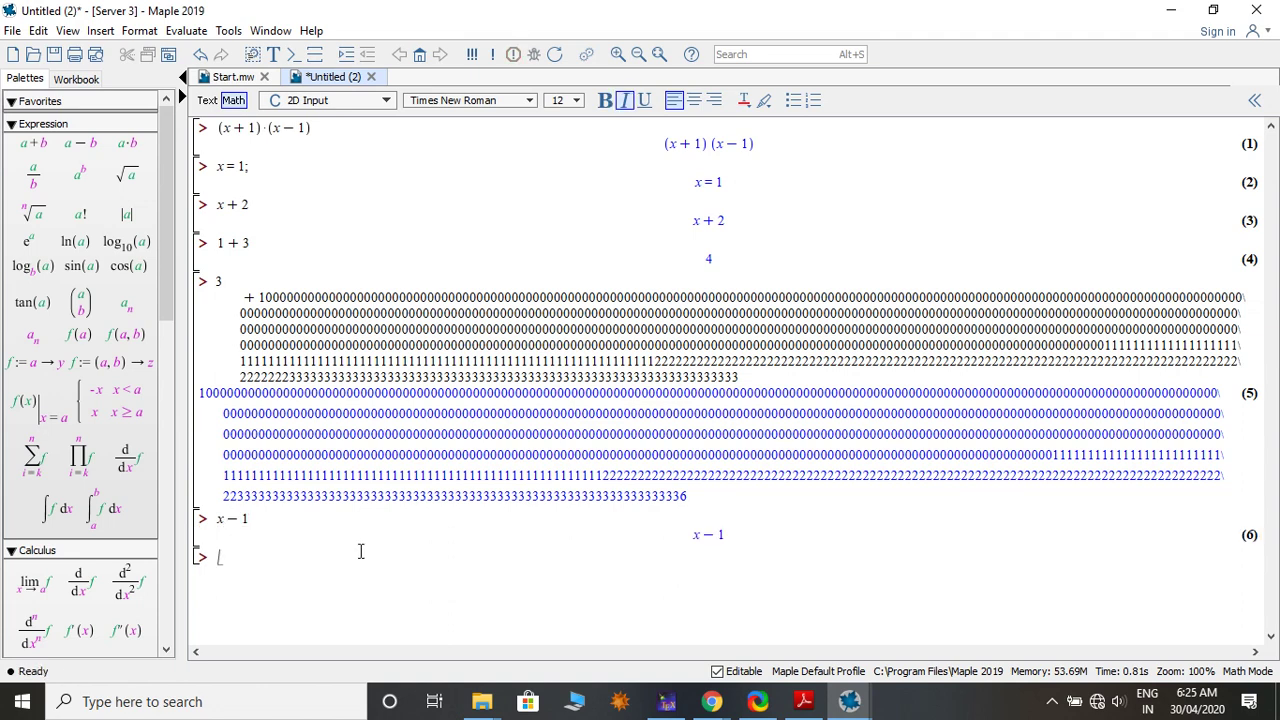
# - Plot the expression x − 1 with the plot command, using no explicit range
pyautogui.write('plot(x=')
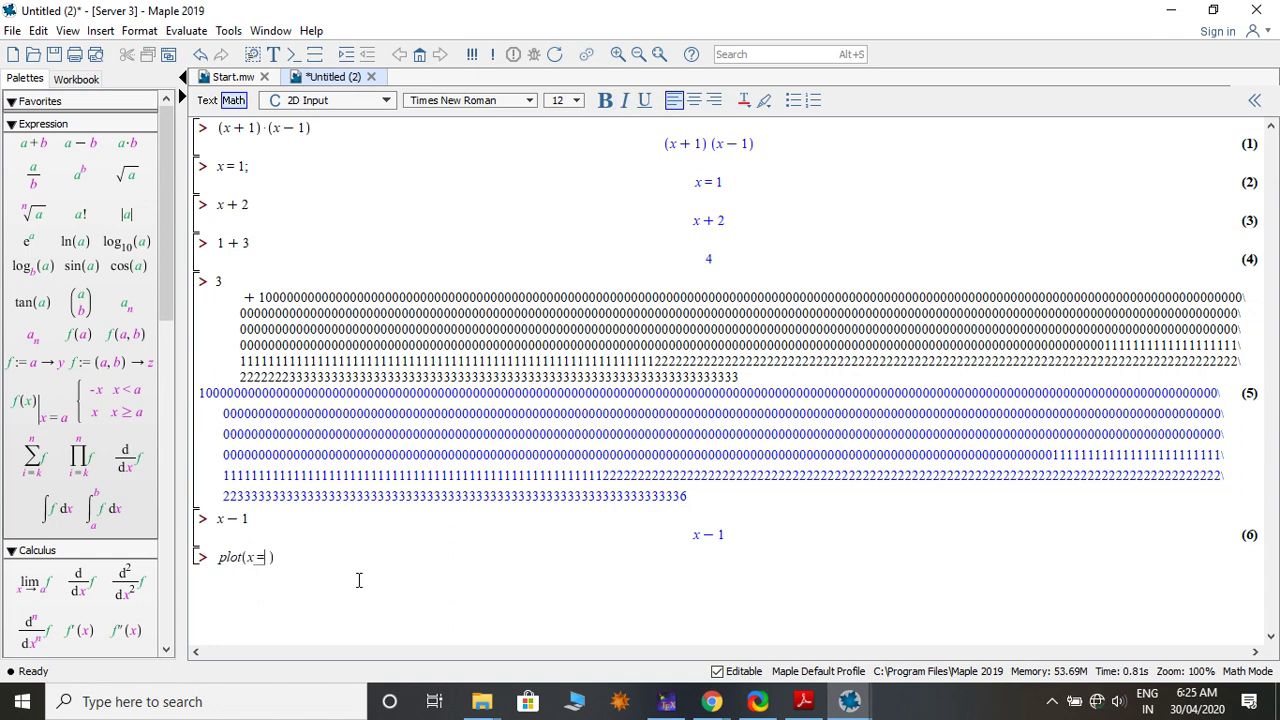
pyautogui.write('-')
pyautogui.press('BackSpace')
pyautogui.press('BackSpace')
pyautogui.write('=')
pyautogui.press('BackSpace')
pyautogui.write('-')
pyautogui.press('BackSpace')
pyautogui.write('-1')
pyautogui.press('Right')
pyautogui.write(',')
pyautogui.press('BackSpace')
pyautogui.press('BackSpace')
pyautogui.press('Return')
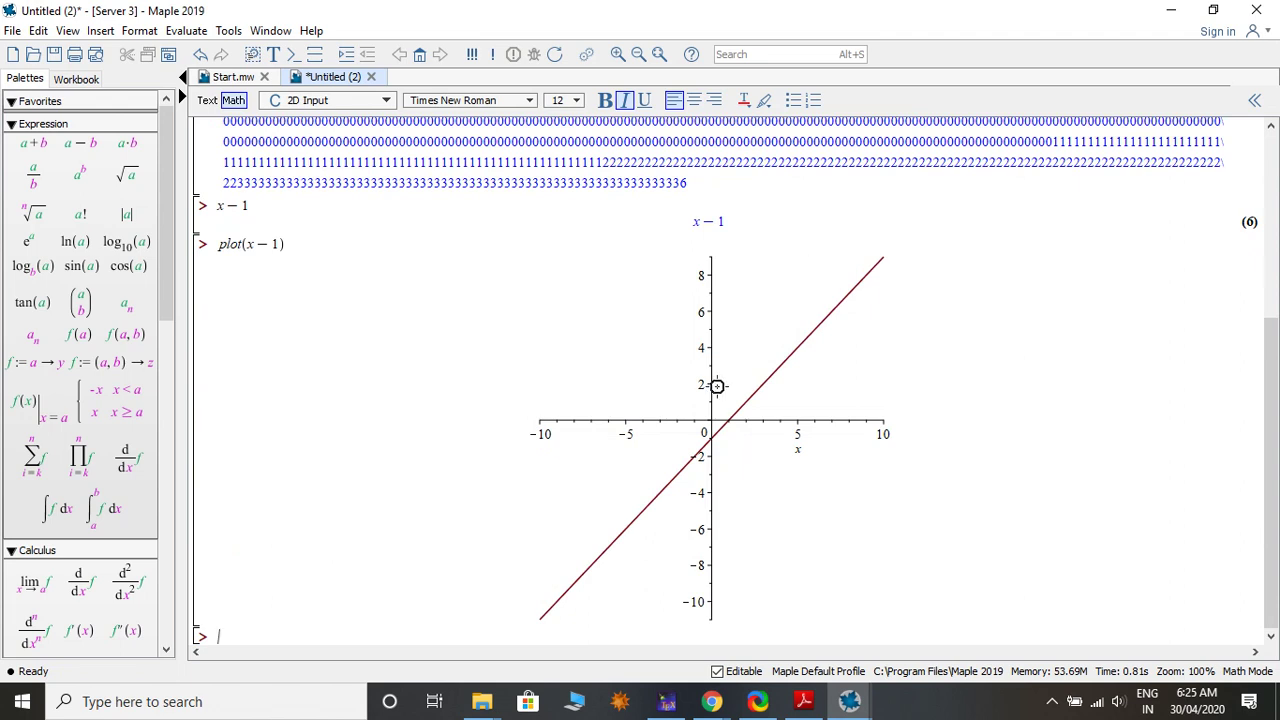
# - Plot the expression 1/x² with the plot command on a new input line, using no explicit range
pyautogui.write('plot(1/x')
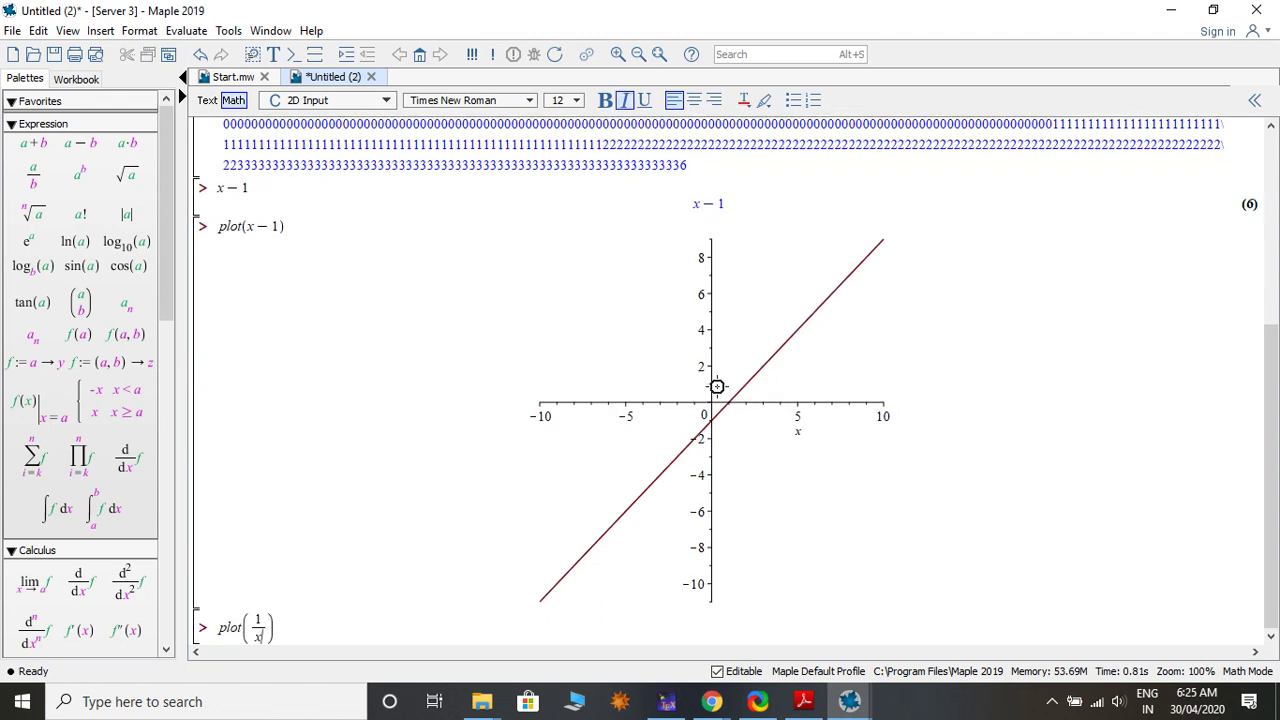
pyautogui.write('^2')
pyautogui.press('Right')
pyautogui.press('Right')
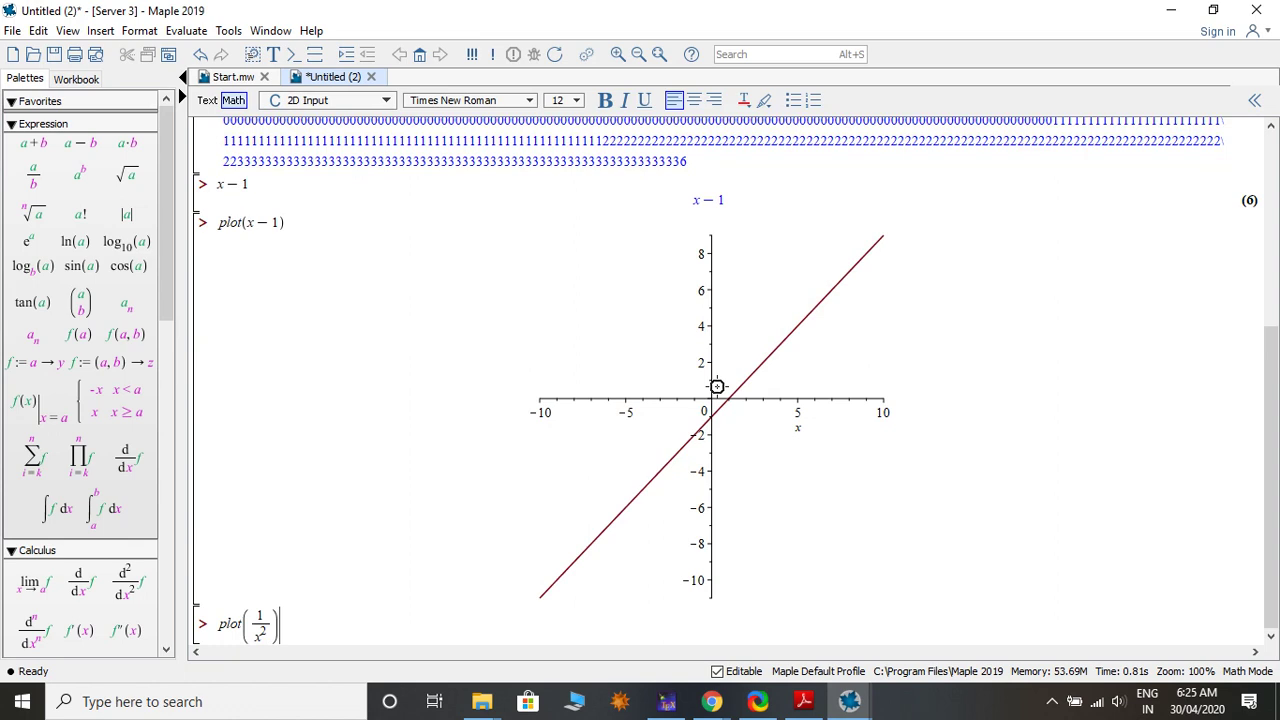
pyautogui.press('Return')
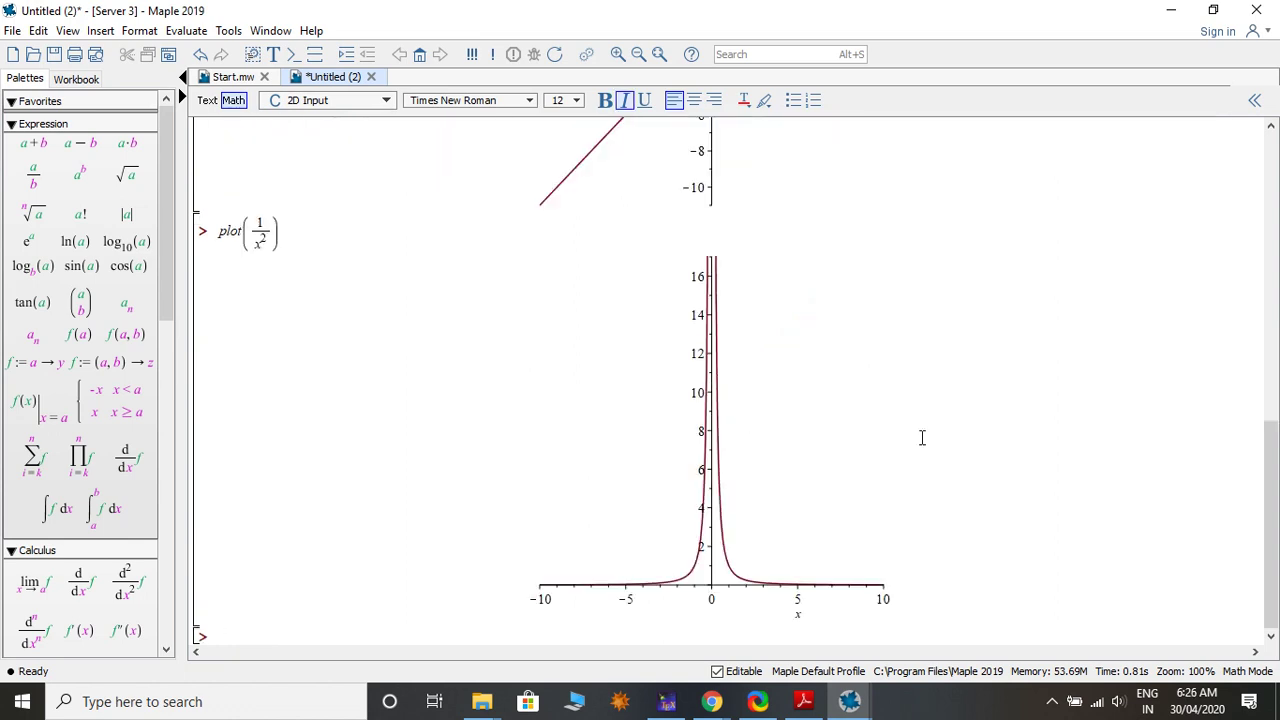
# - Plot 1/x² as a three-dimensional surface with the plot3d command on a new input line
pyautogui.click(240, 230)
pyautogui.click(230, 637)
pyautogui.write('plot3')
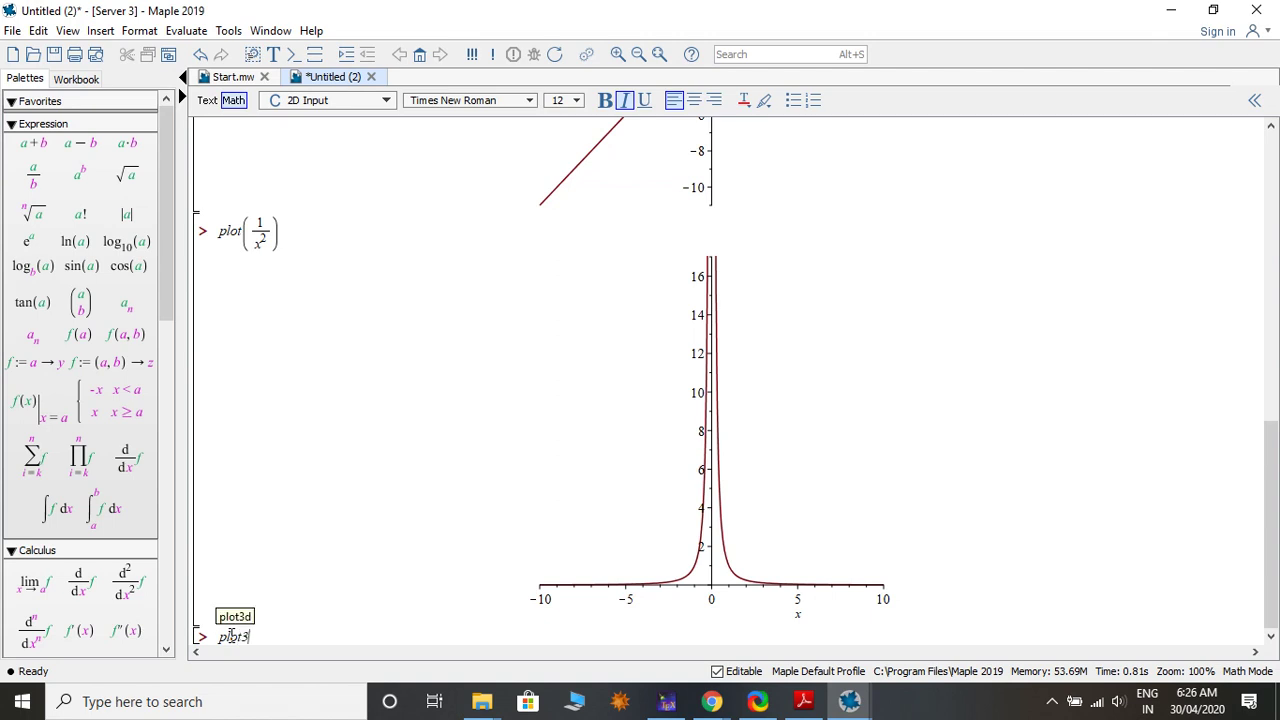
pyautogui.write('d(1')
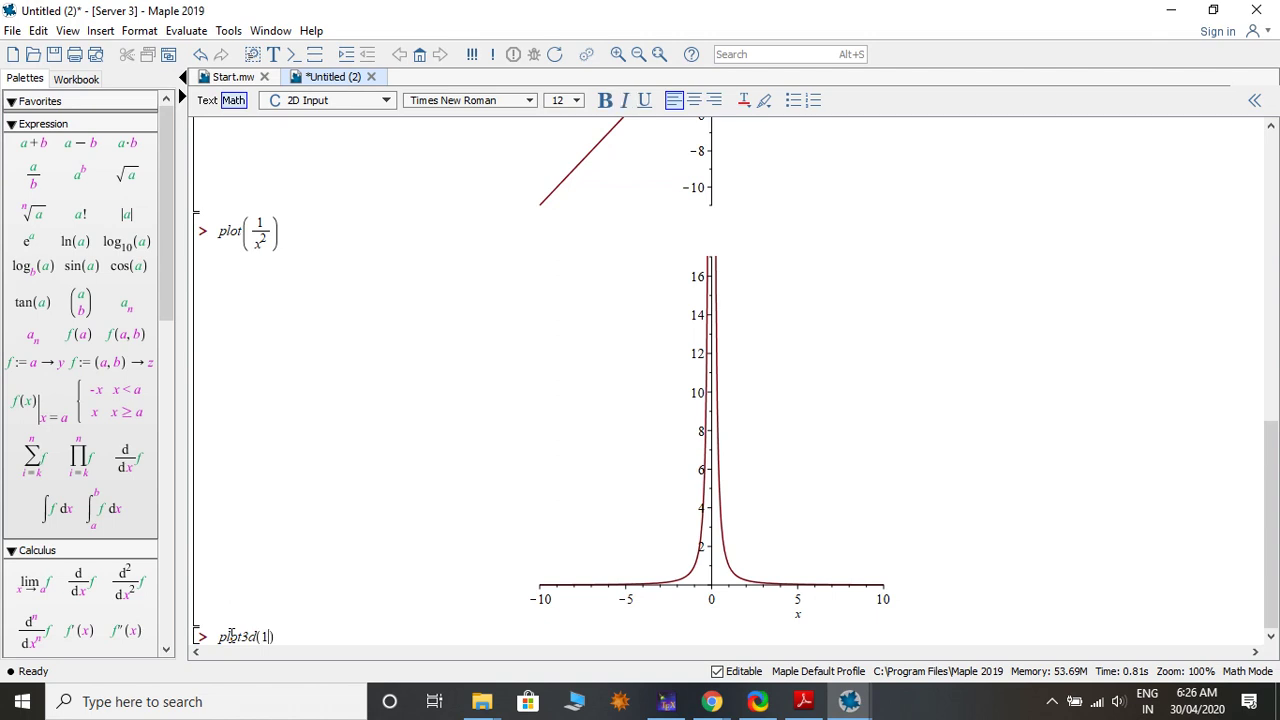
pyautogui.write('/')
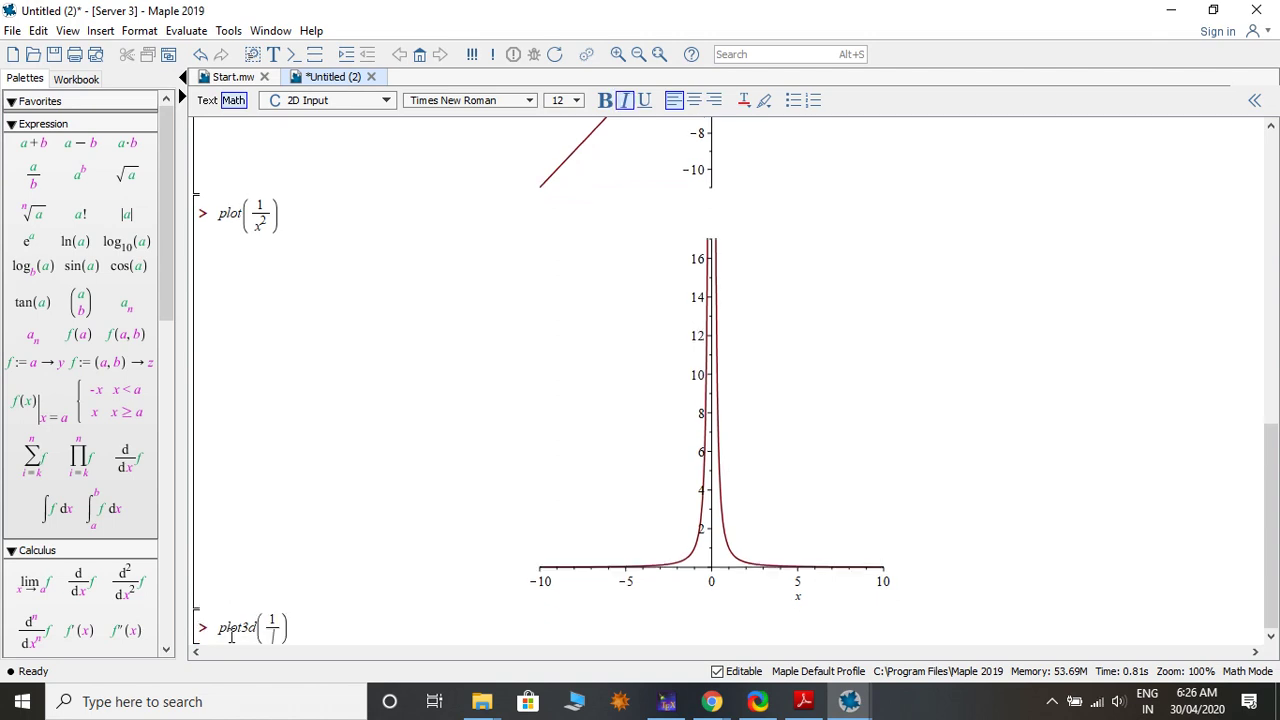
pyautogui.write('x^2')
pyautogui.press('Right')
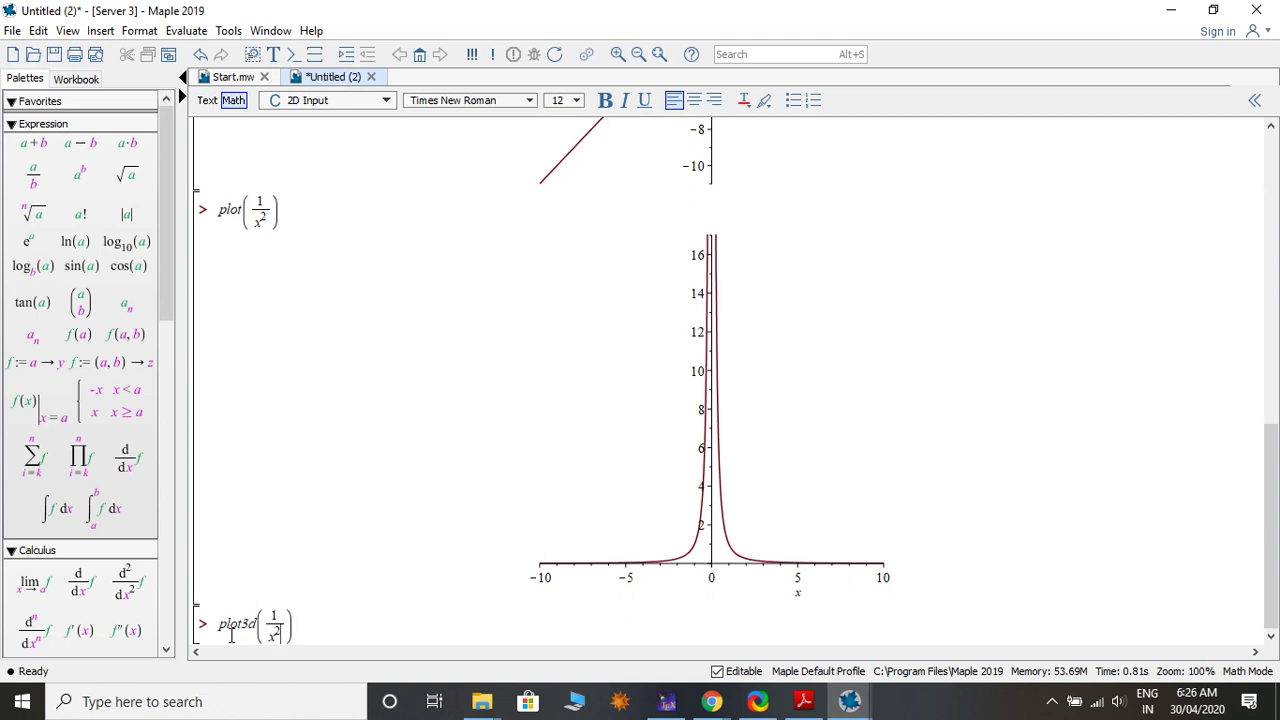
pyautogui.press('Right')
pyautogui.press('Return')
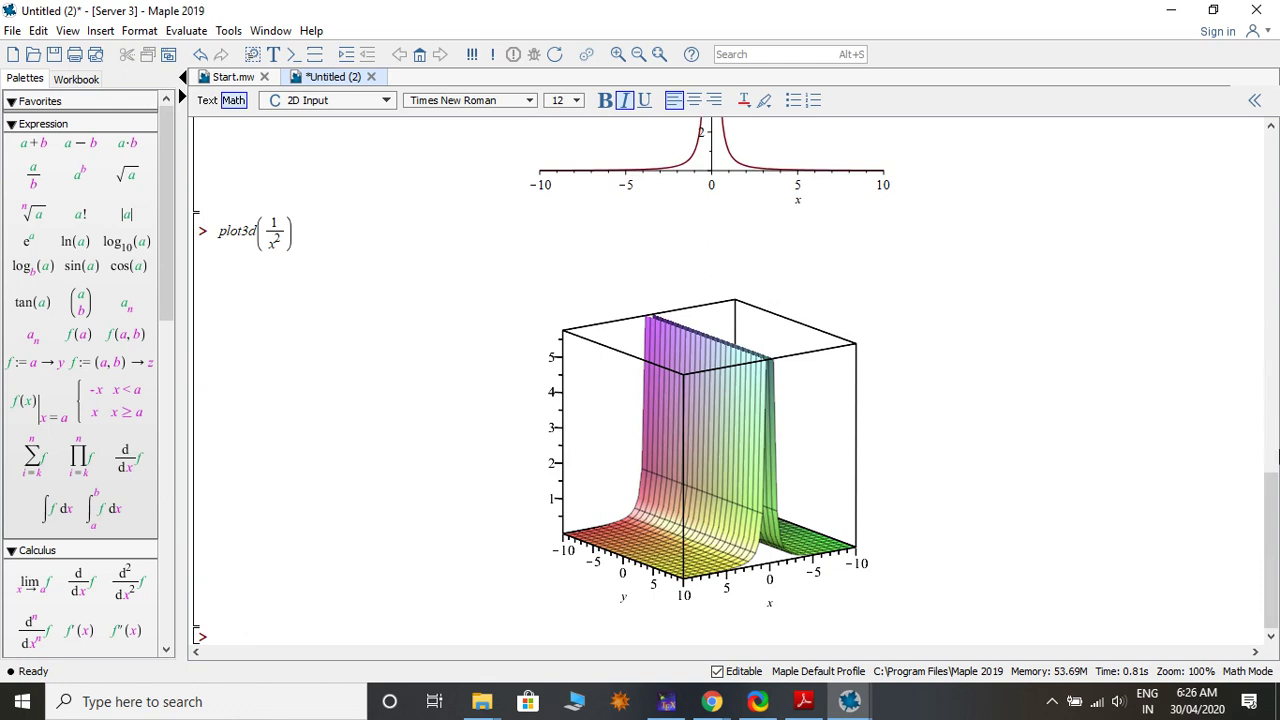
# - Compare the 2D and 3D plots of 1/x² and examine the available tools, including the commands for loading and unloading packages
pyautogui.moveTo(1275, 510); pyautogui.dragTo(1275, 400)
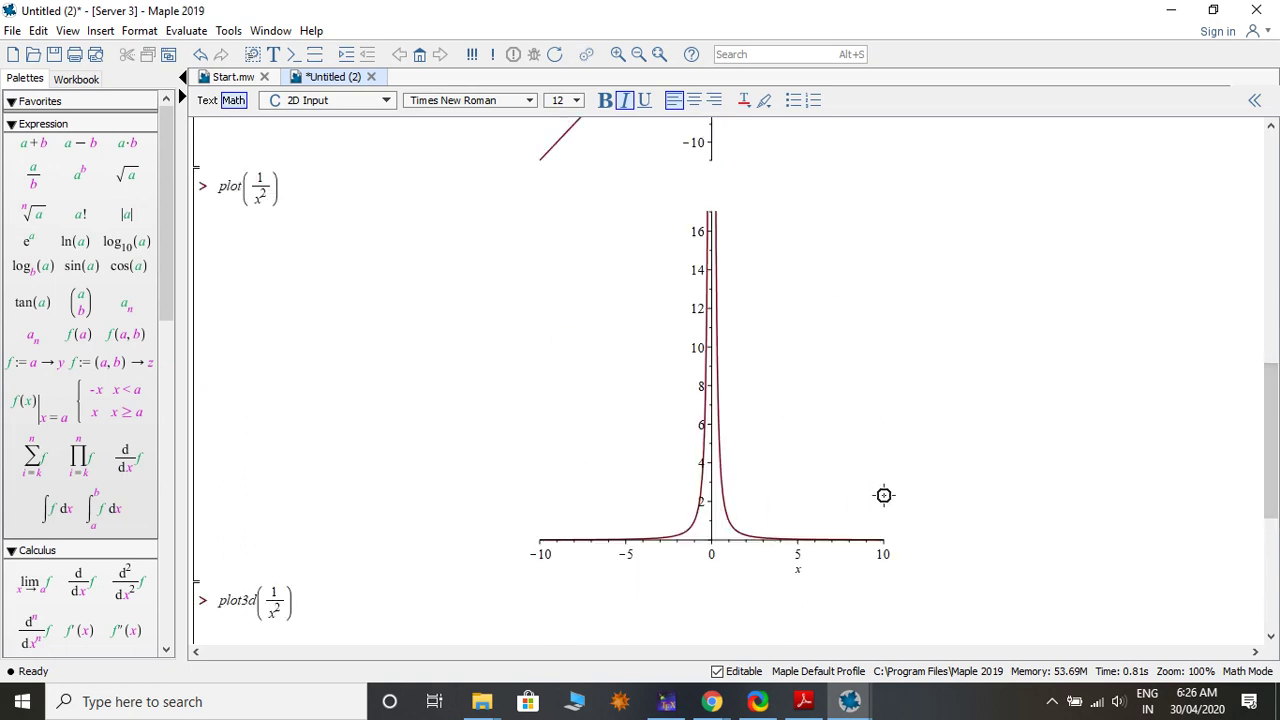
pyautogui.moveTo(1271, 470); pyautogui.dragTo(1274, 520)
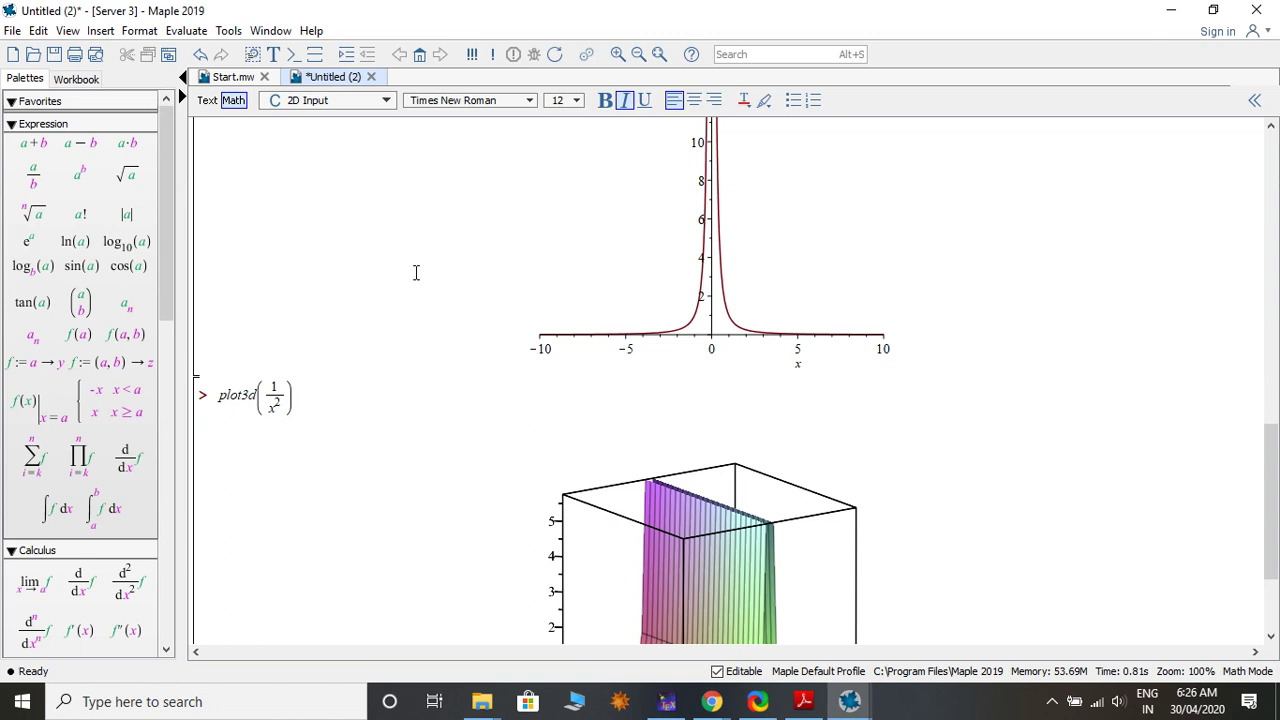
pyautogui.click(227, 31)
pyautogui.moveTo(195, 30)
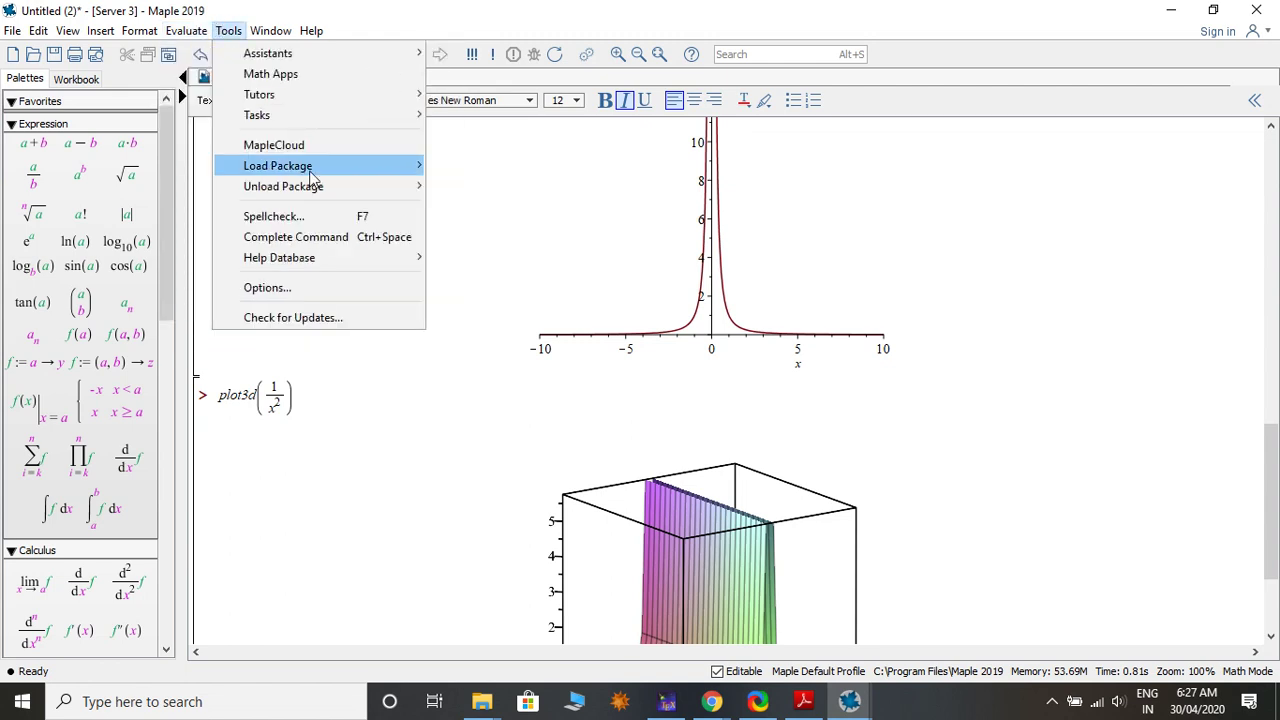
pyautogui.moveTo(333, 176)
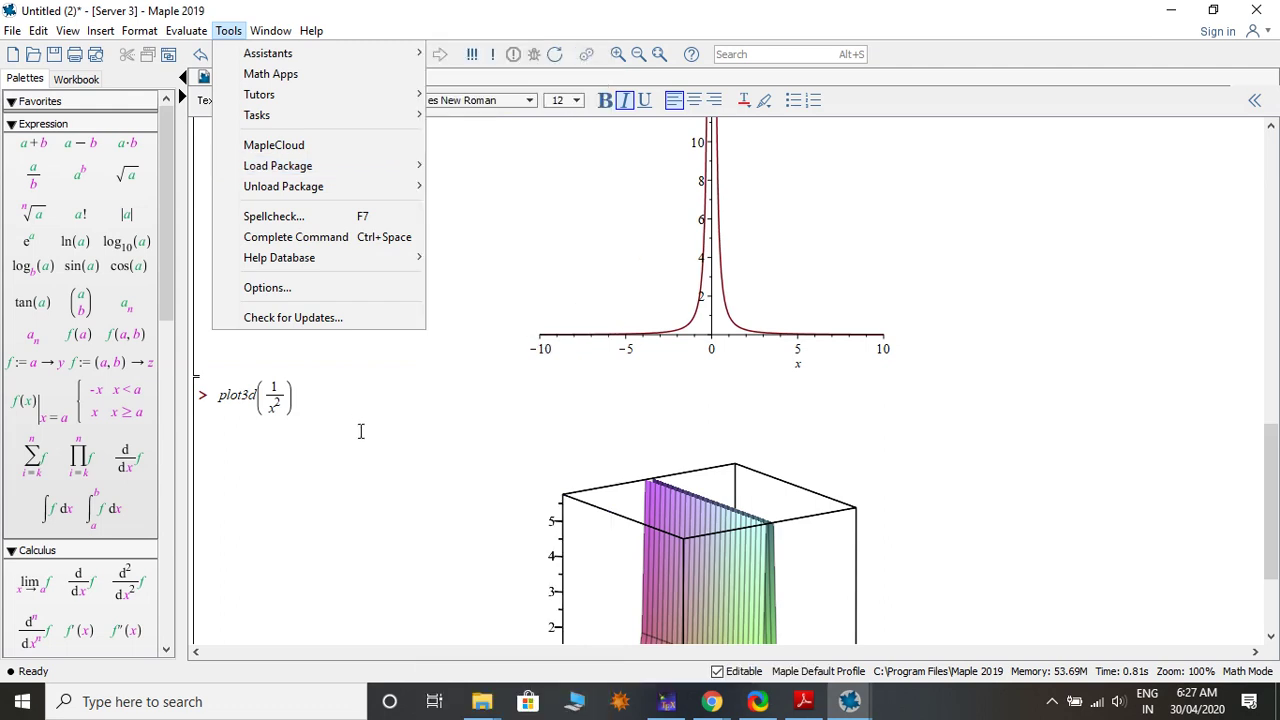
pyautogui.click(423, 455)
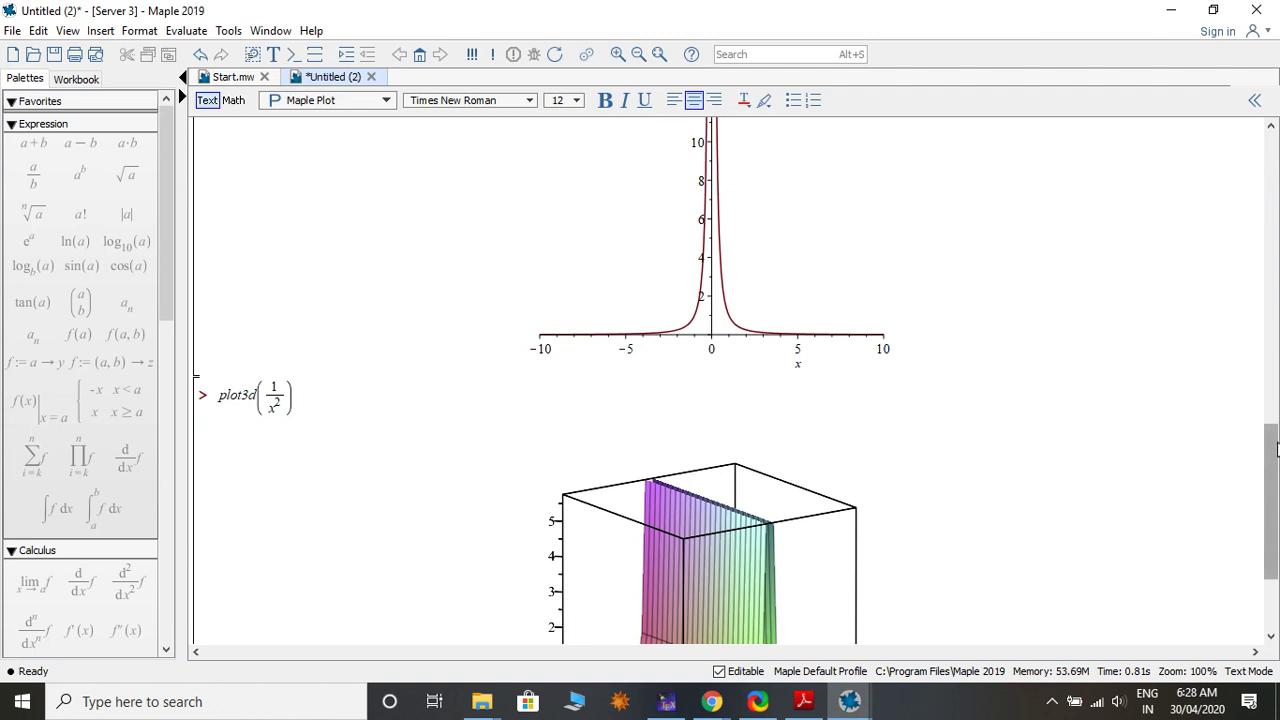
pyautogui.moveTo(1272, 457); pyautogui.dragTo(1277, 505)
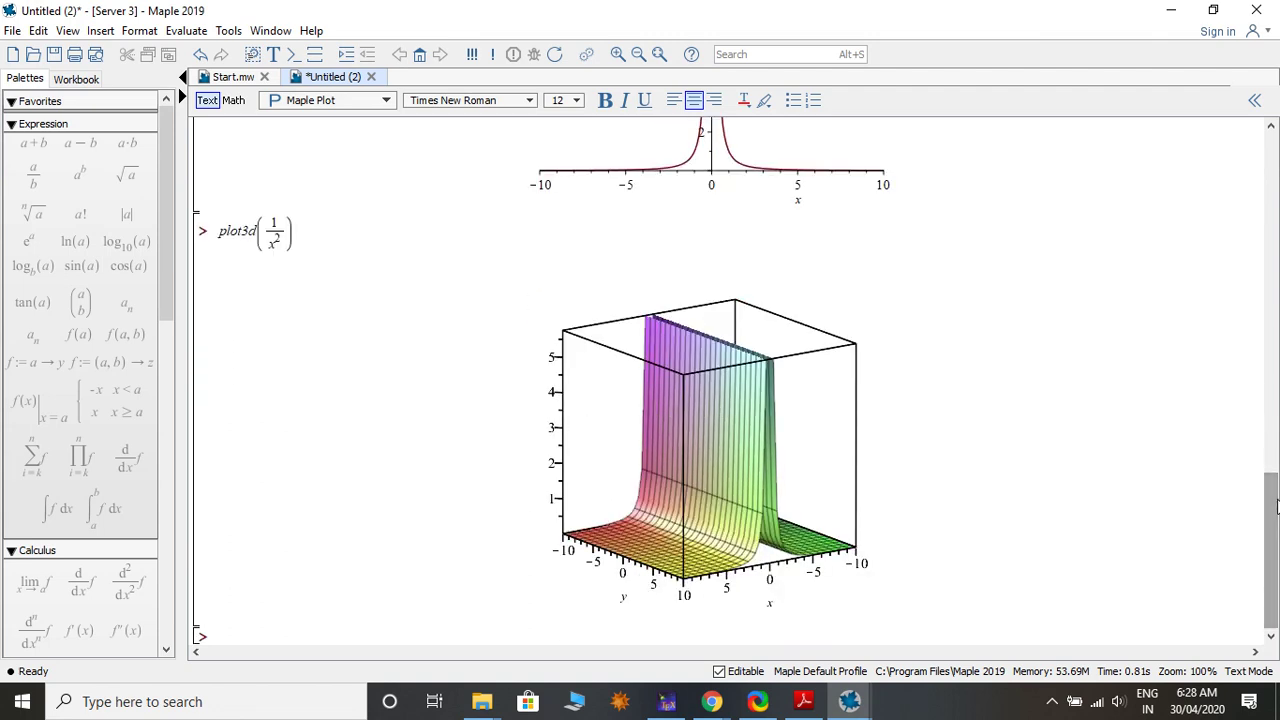